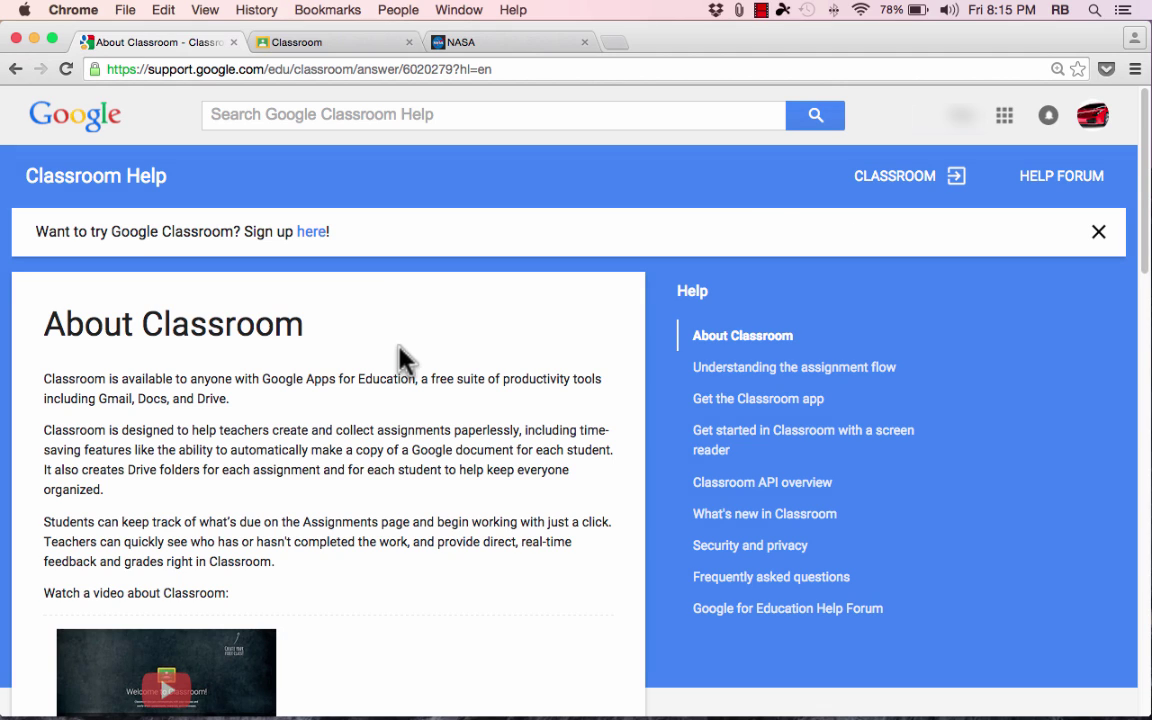
# - Read the About Classroom help page, highlighting the mention of Google Apps for Education
pyautogui.moveTo(261, 379); pyautogui.dragTo(416, 378)
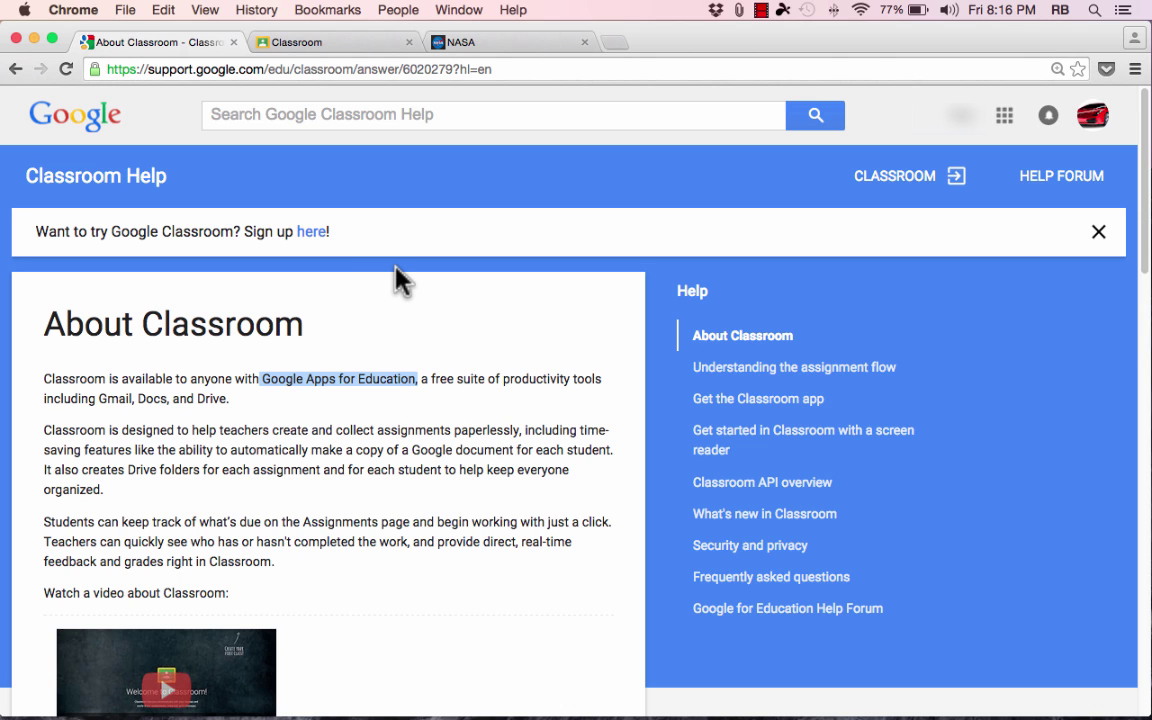
pyautogui.scroll(-3, 470, 316)
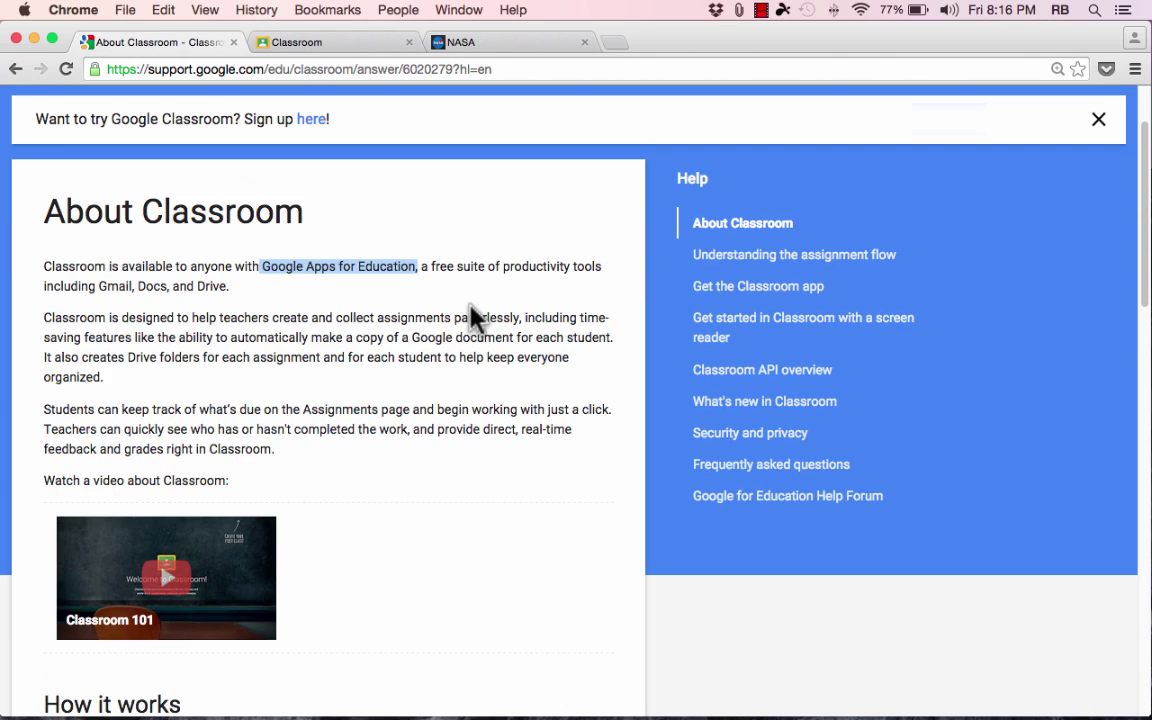
pyautogui.scroll(3, 474, 318)
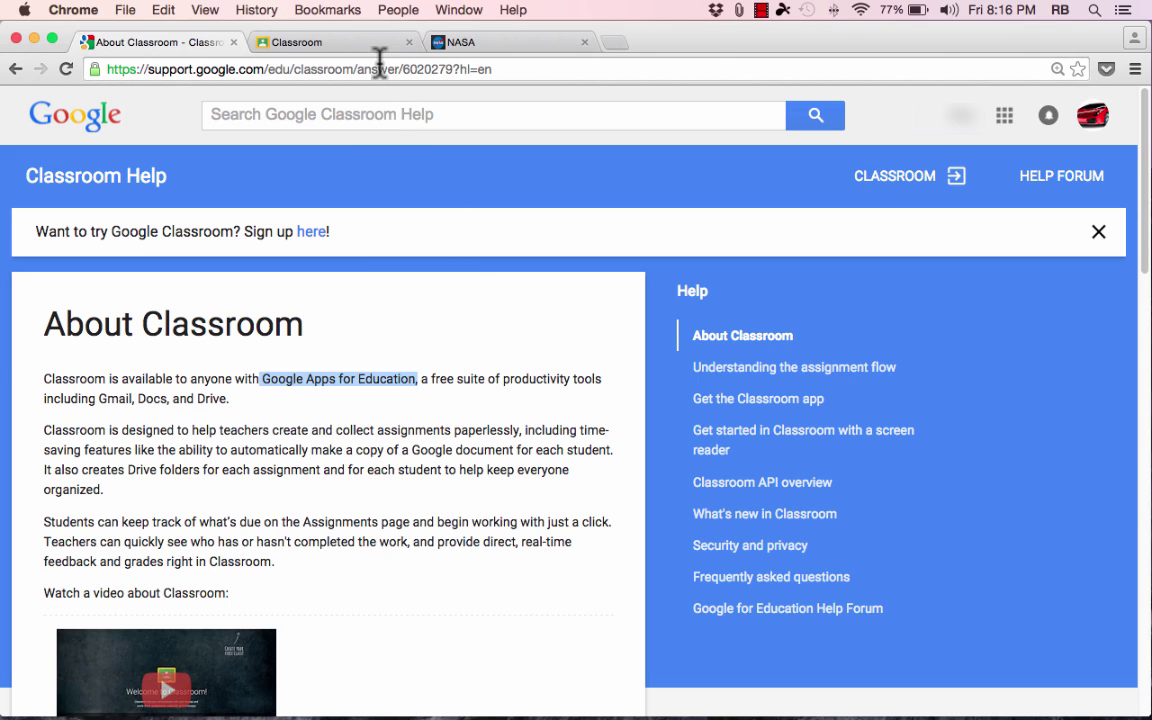
# - Go to classroom.google.com in the browser tab that shows the NASA site
pyautogui.click(480, 40)
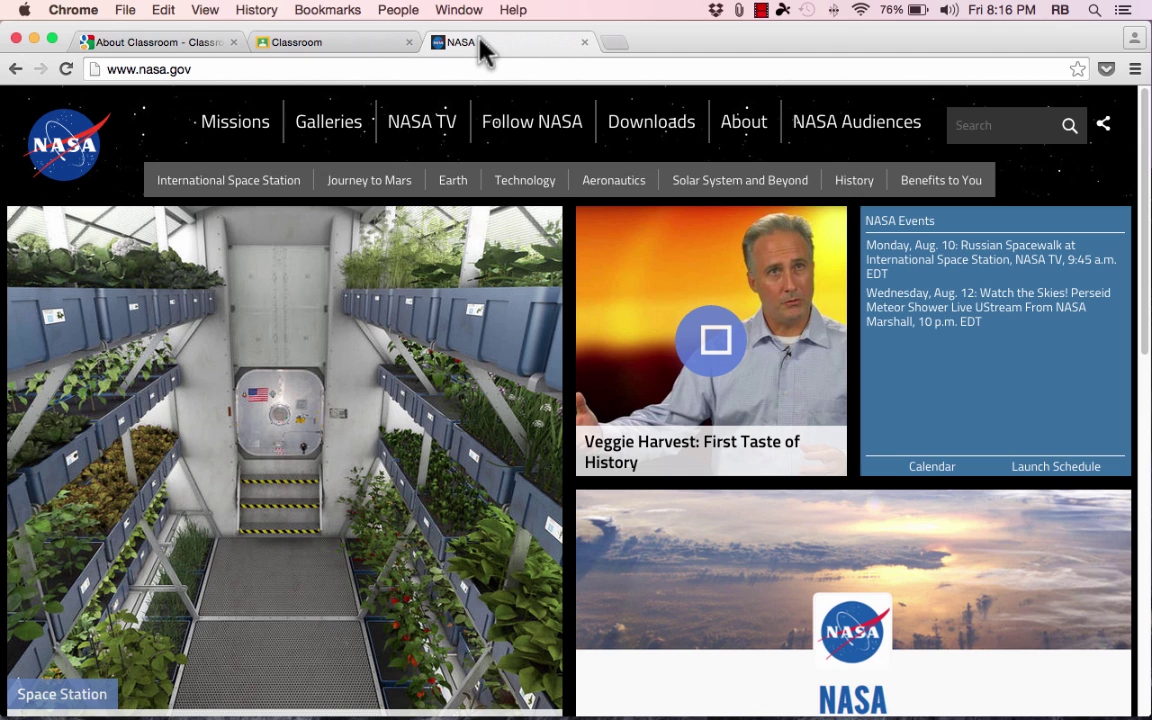
pyautogui.click(281, 69)
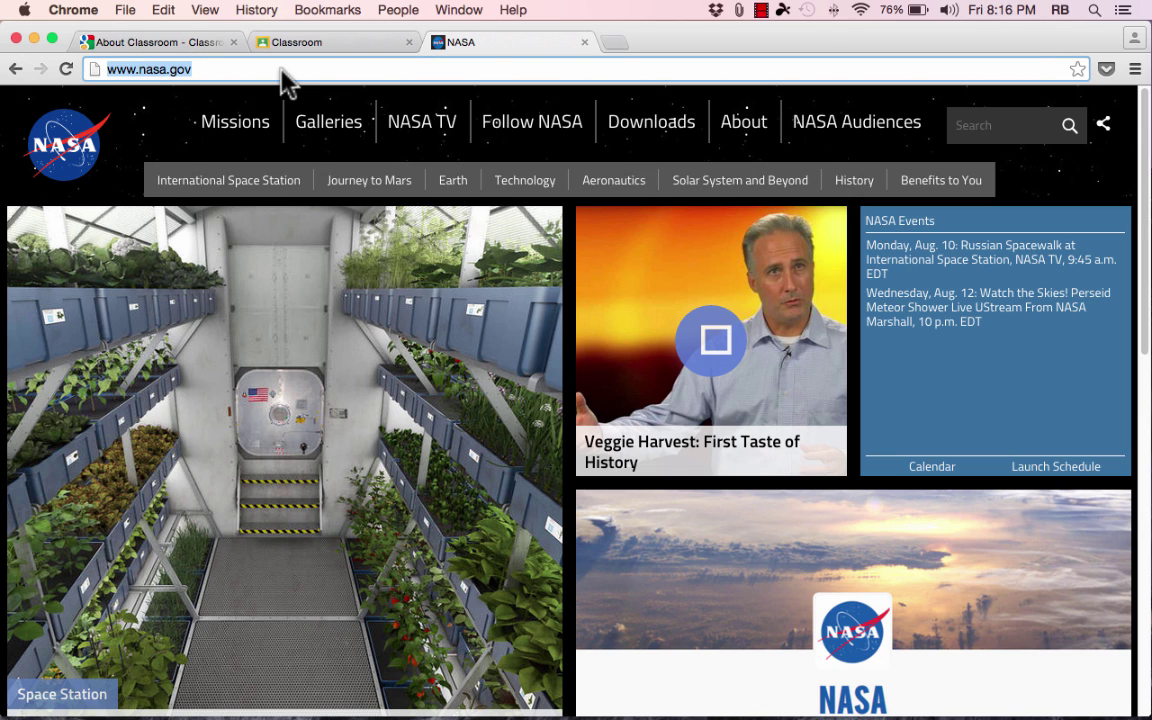
pyautogui.write('classroom.google.com')
pyautogui.press('Return')
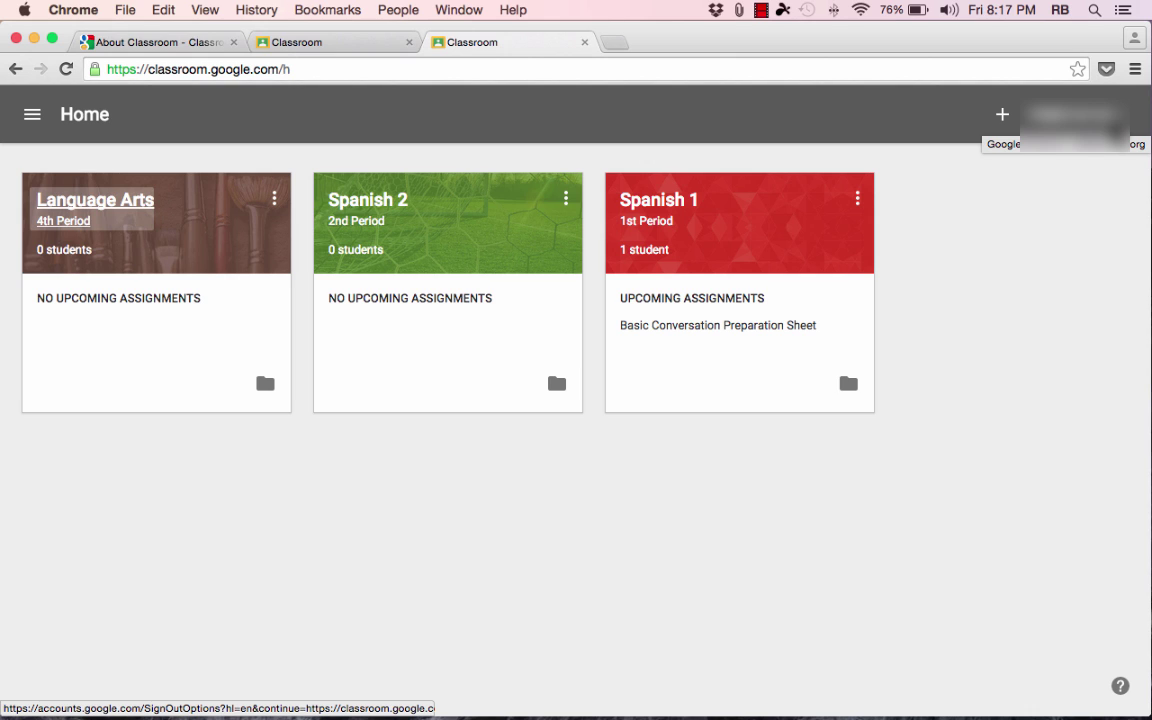
# - Check which account is signed in to Classroom and close the duplicate Classroom tab
pyautogui.click(1075, 118)
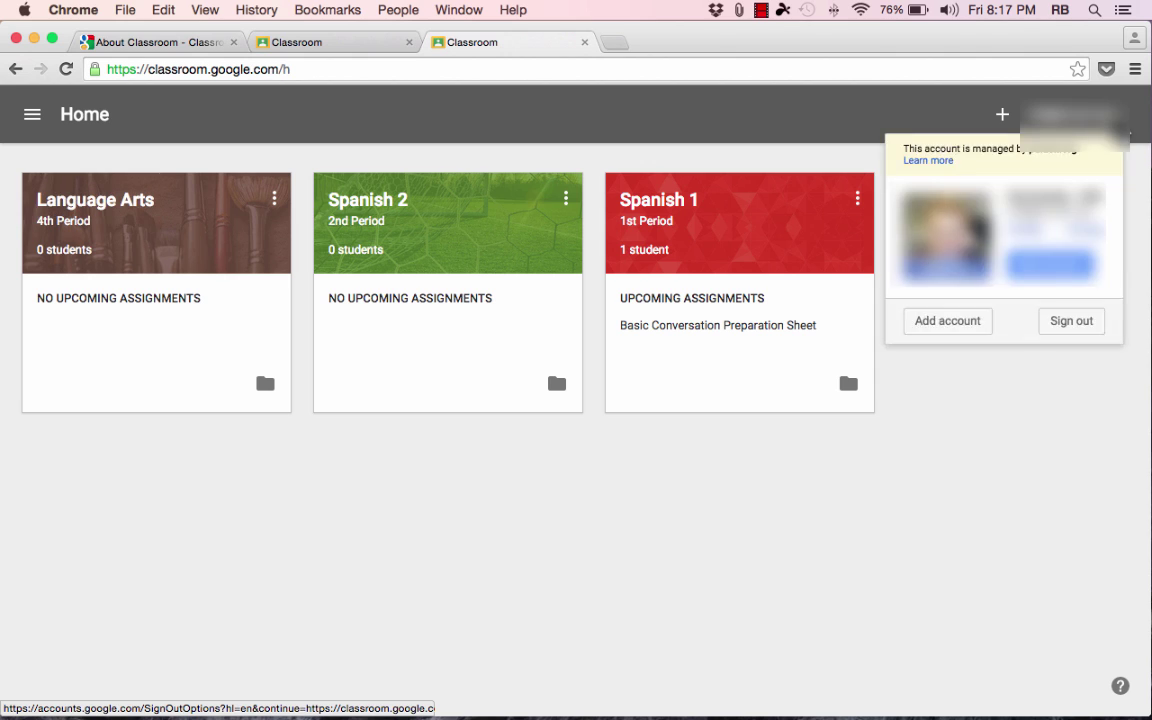
pyautogui.click(1075, 118)
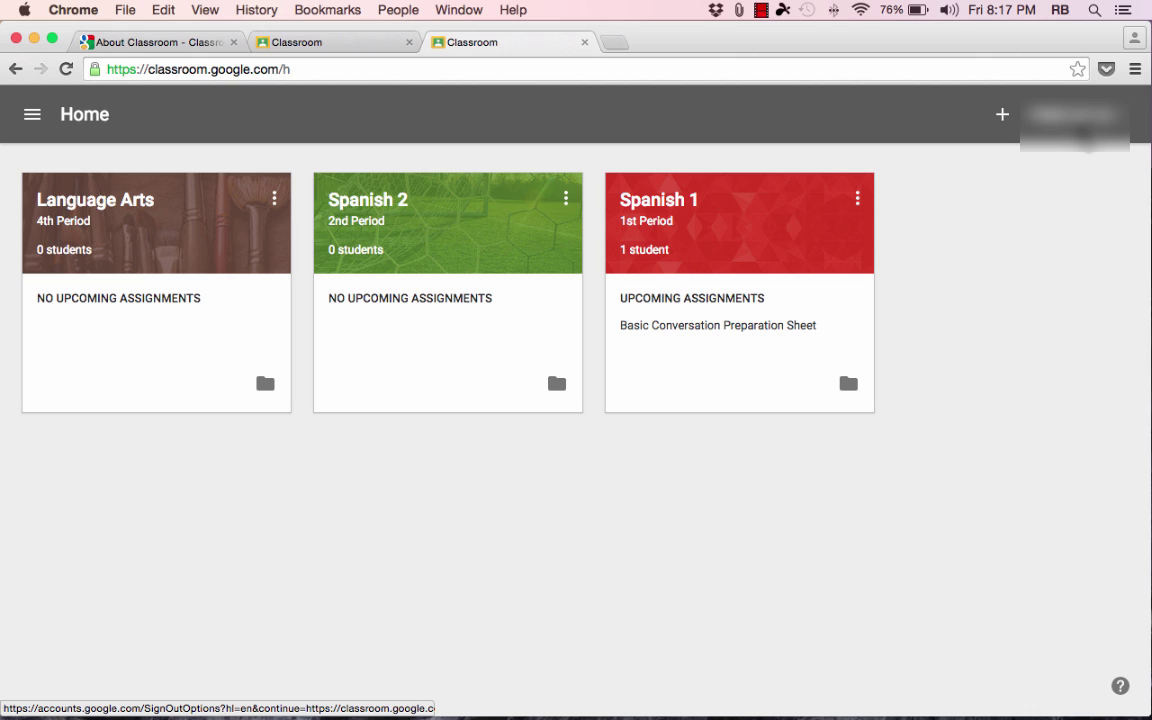
pyautogui.click(409, 42)
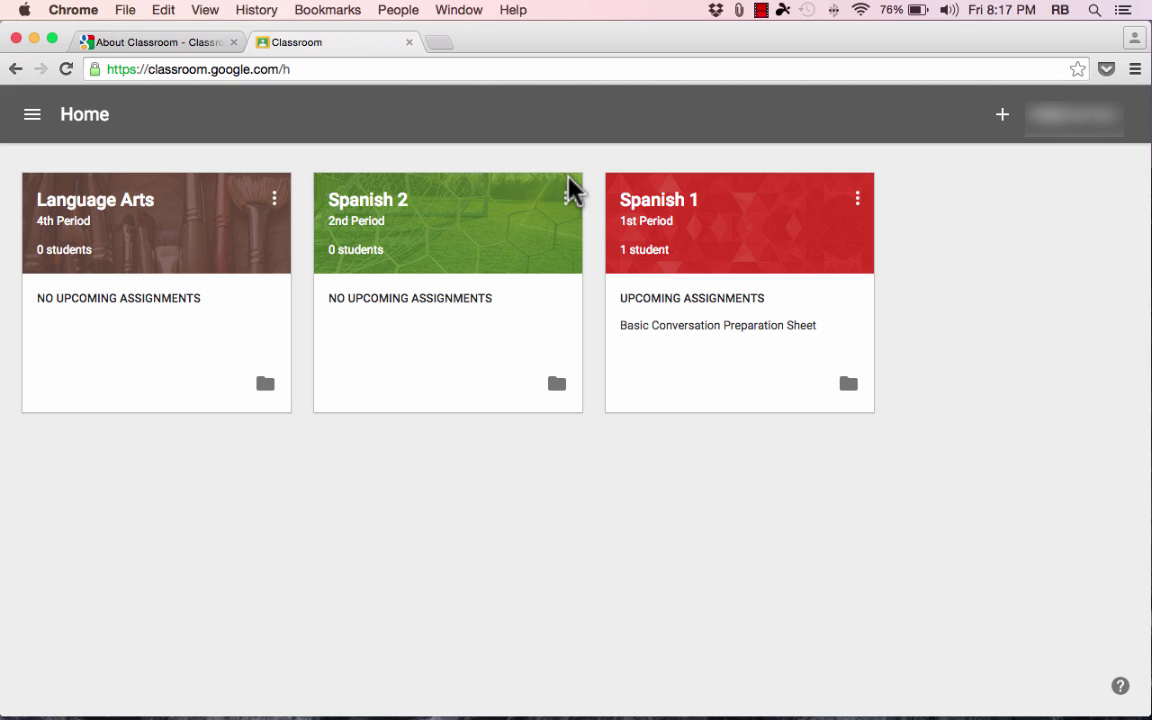
# - Create a class named Language Arts with the section 5th Period
pyautogui.click(1002, 118)
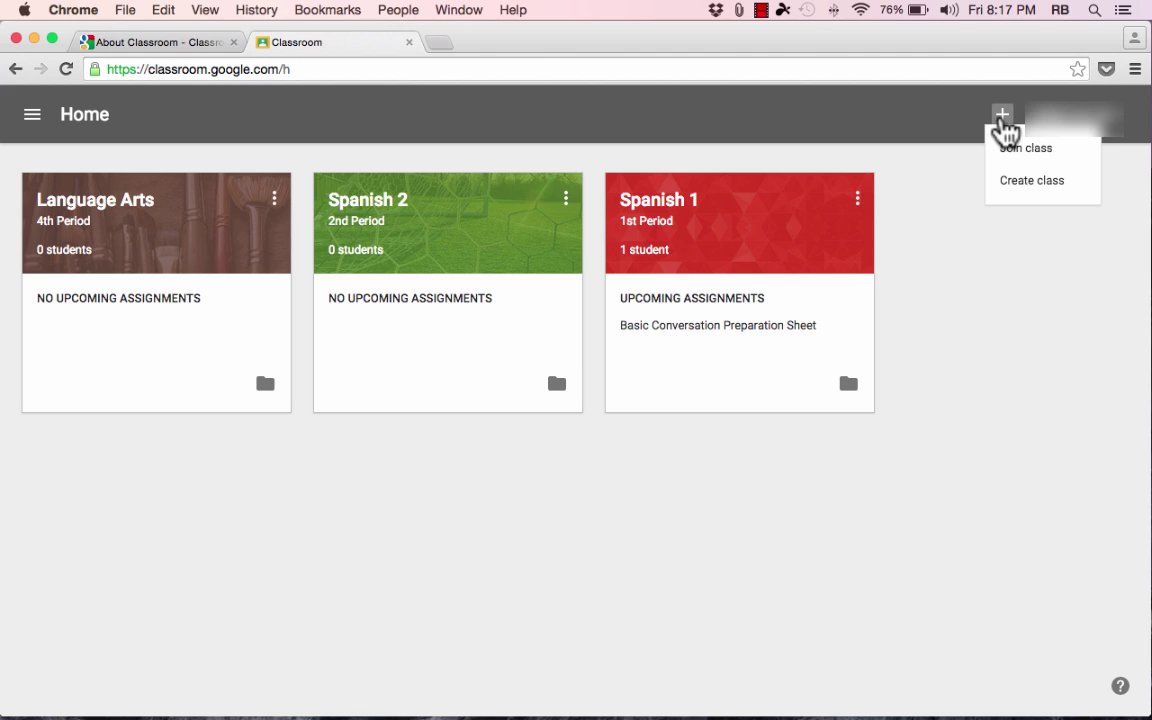
pyautogui.click(1030, 181)
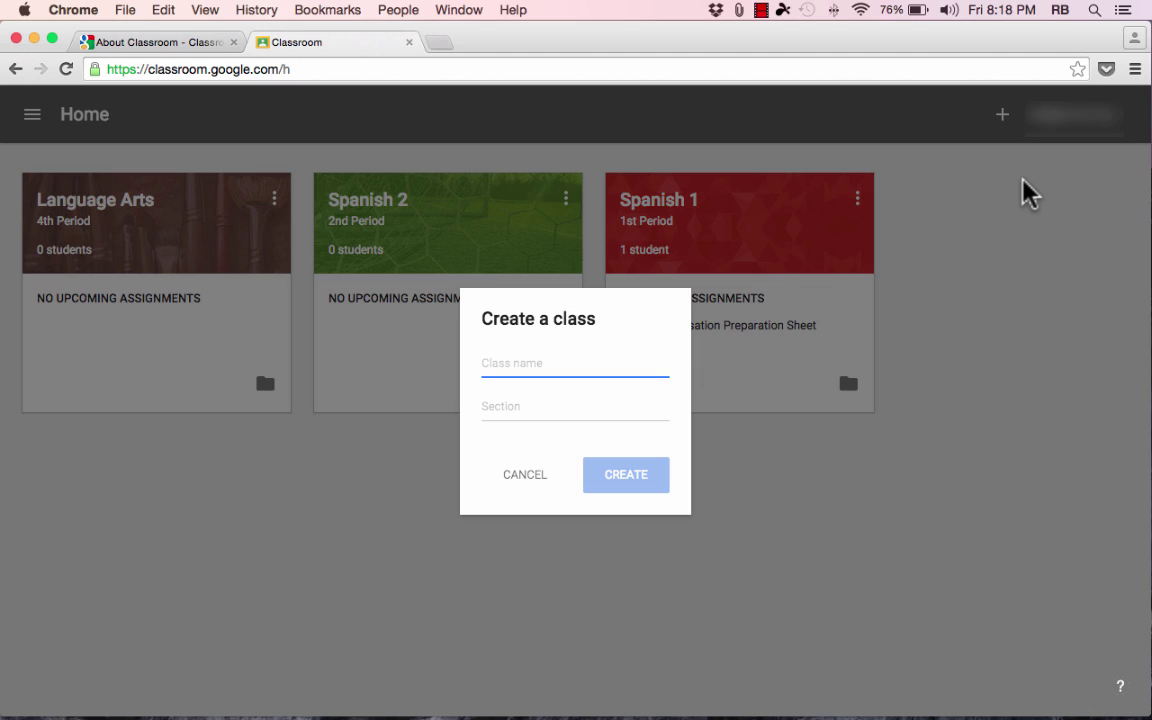
pyautogui.write('La')
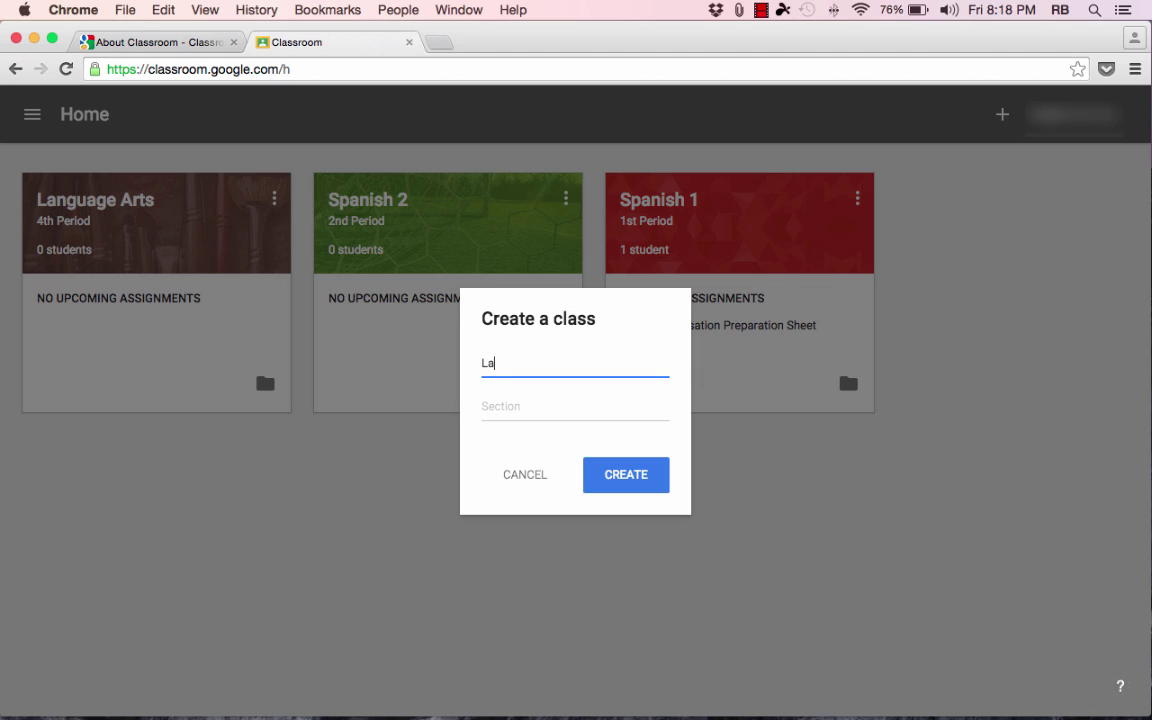
pyautogui.write('nguage Arts')
pyautogui.click(500, 406)
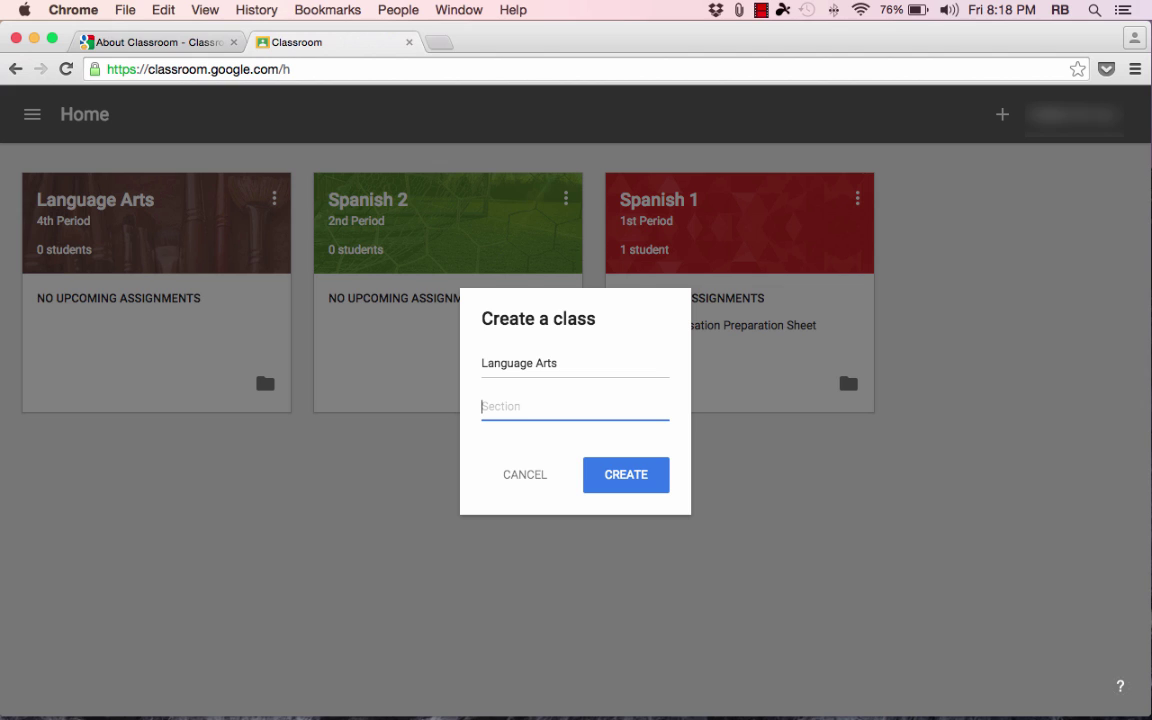
pyautogui.write('5th Period')
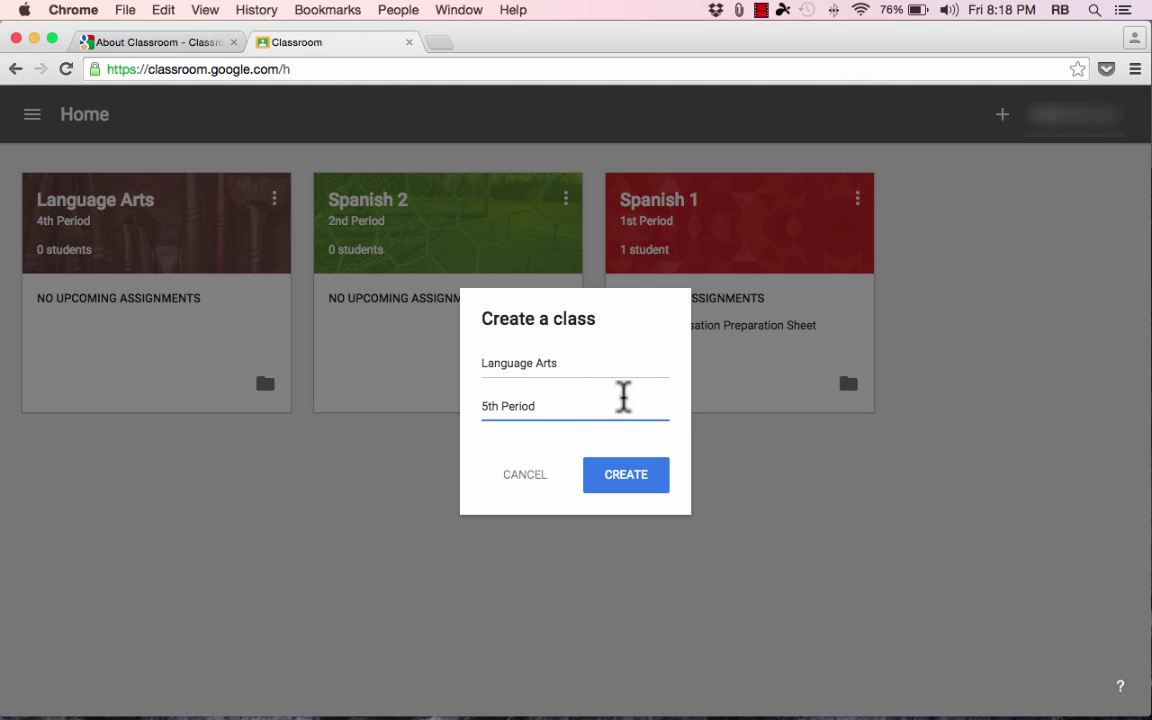
pyautogui.click(652, 480)
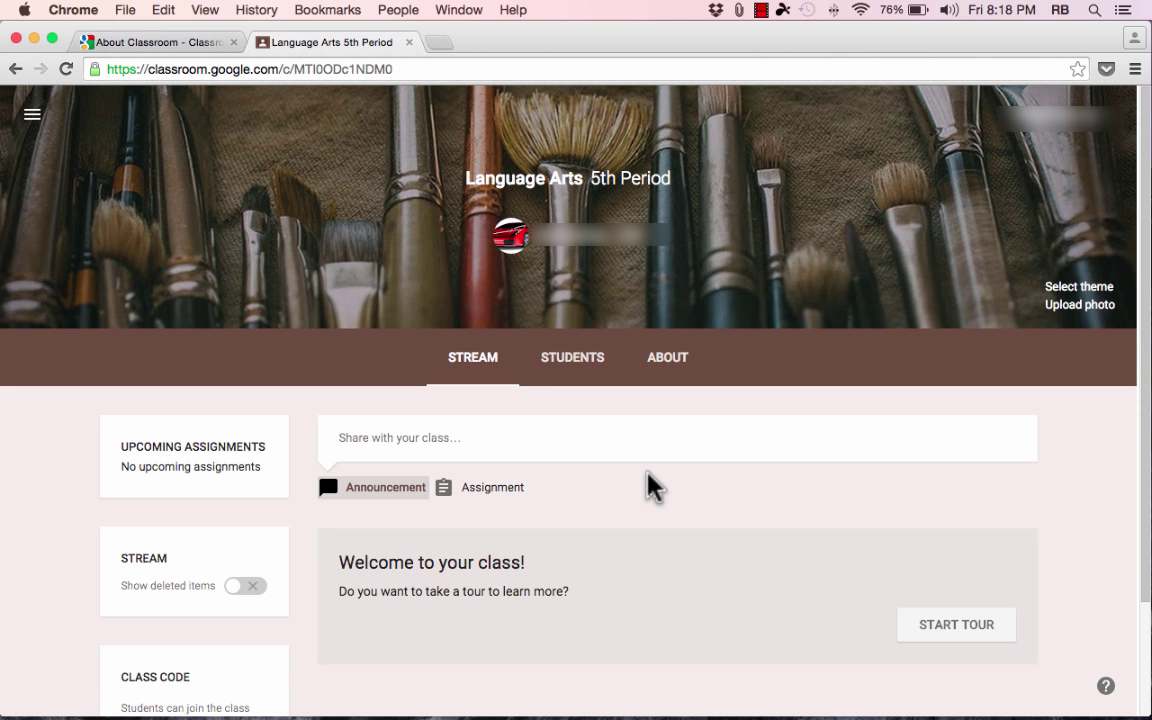
# - Look over the stream page of the new Language Arts 5th Period class
pyautogui.scroll(-1, 620, 452)
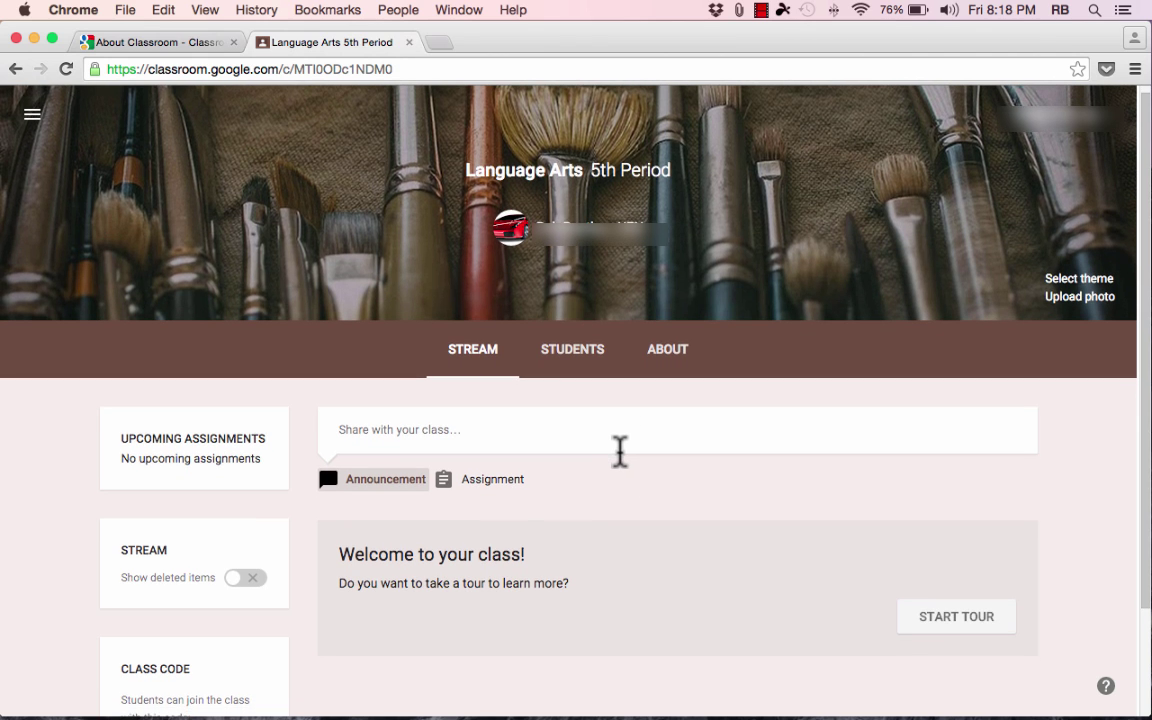
pyautogui.scroll(-3, 620, 452)
pyautogui.scroll(3, 620, 460)
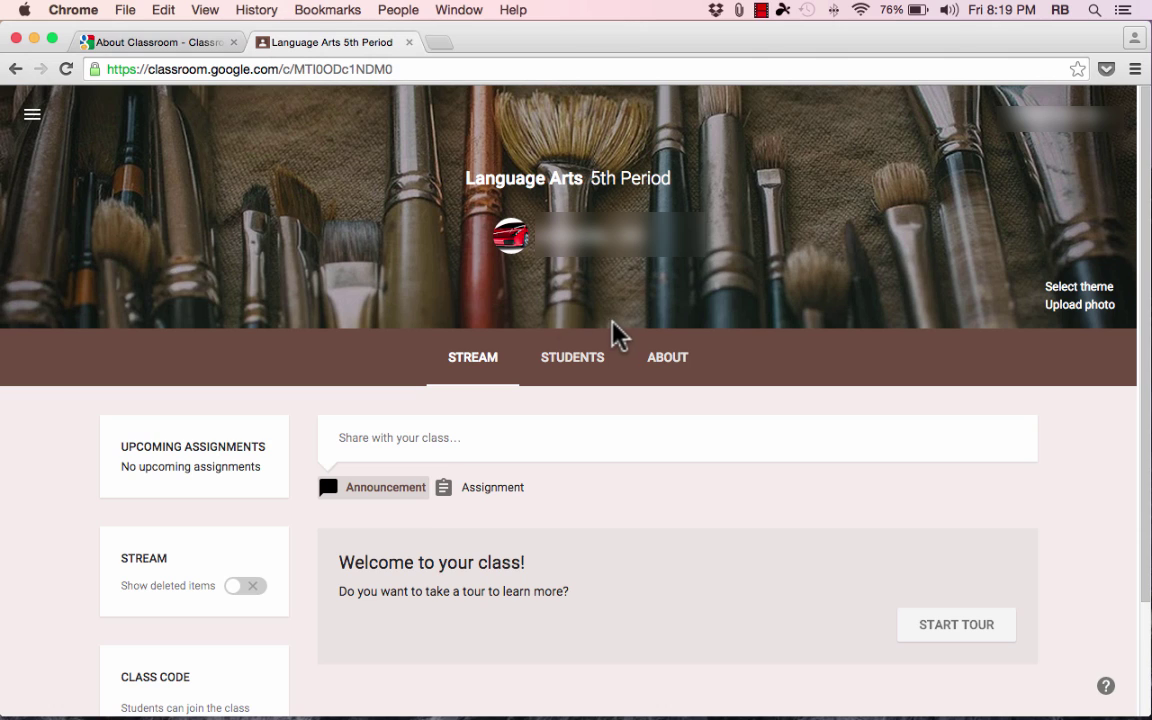
# - Return to the Classroom home page and open the Spanish 1 1st Period class
pyautogui.click(33, 116)
pyautogui.click(58, 122)
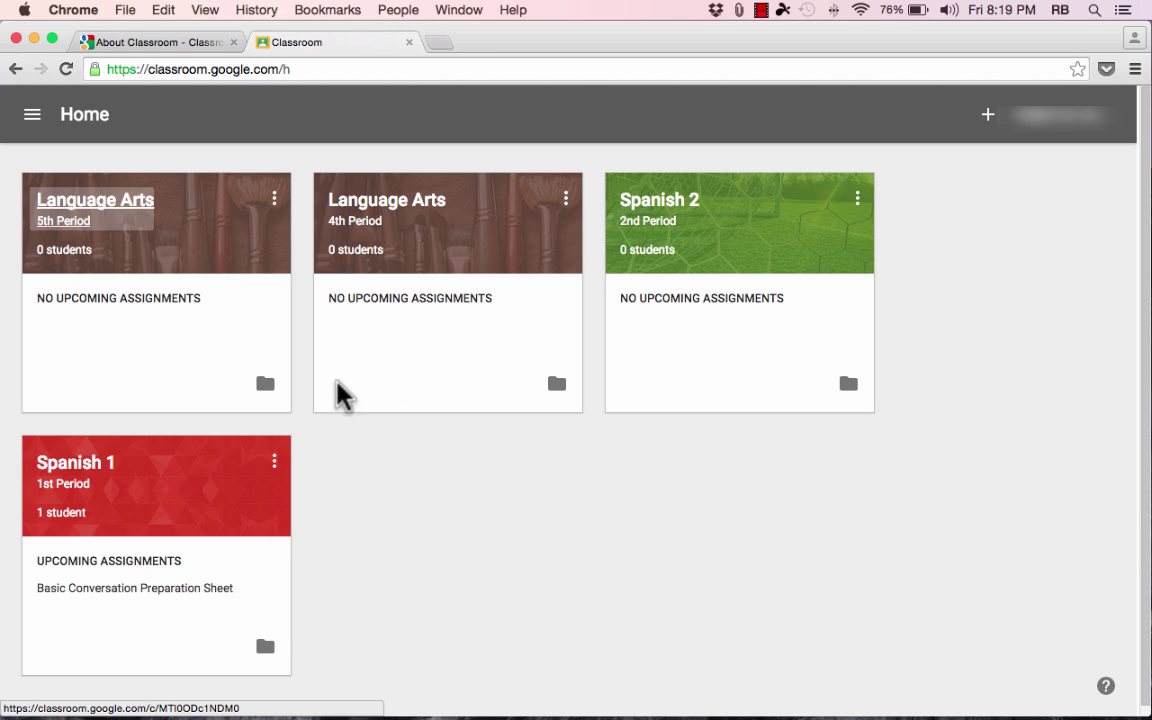
pyautogui.click(100, 466)
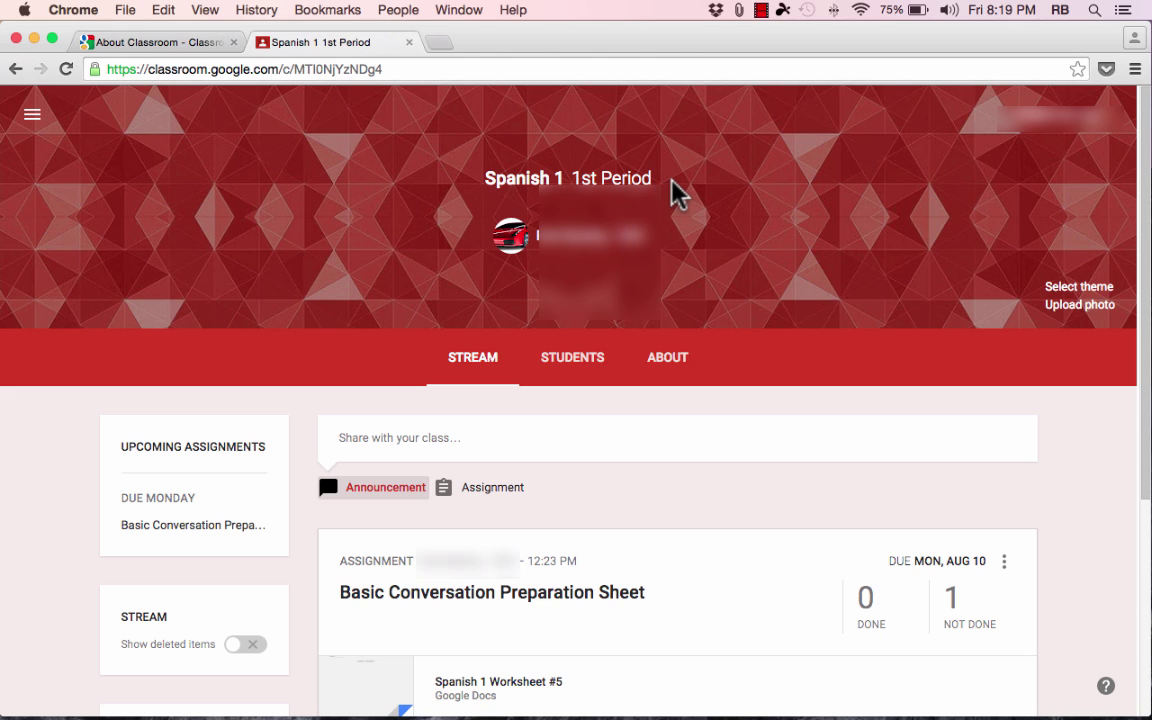
pyautogui.scroll(-3, 675, 190)
pyautogui.scroll(3, 600, 280)
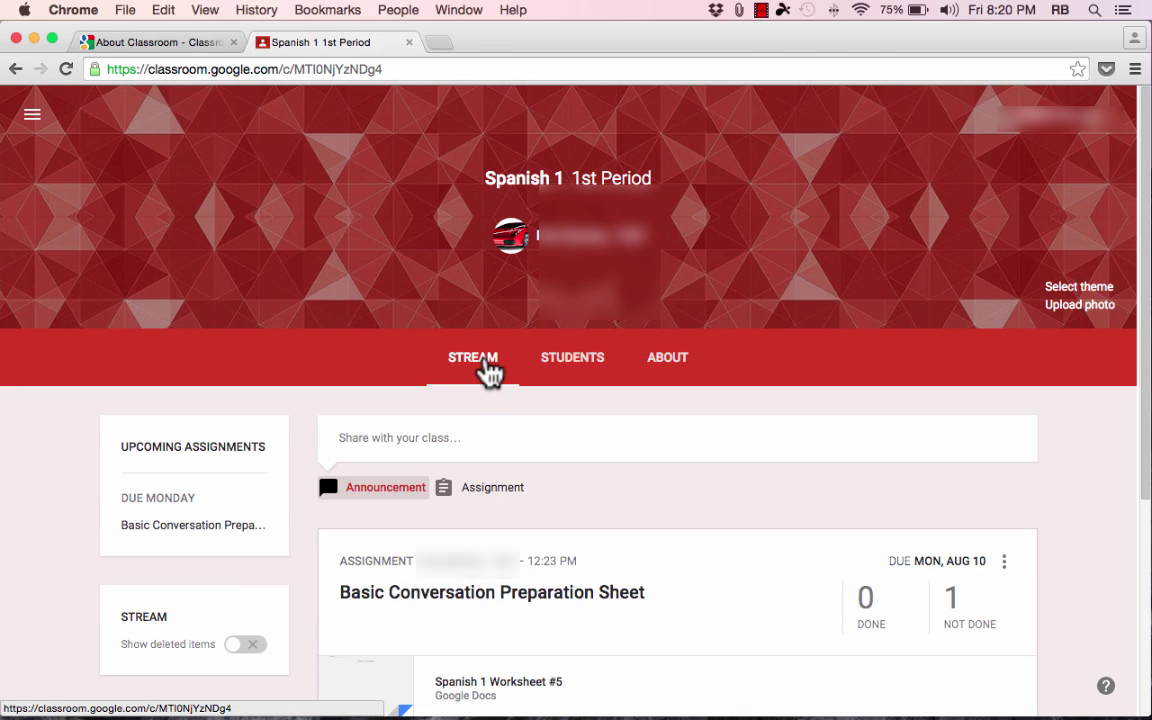
# - View the Spanish 1 class's Students and About pages, ending back on its Stream page
pyautogui.click(574, 376)
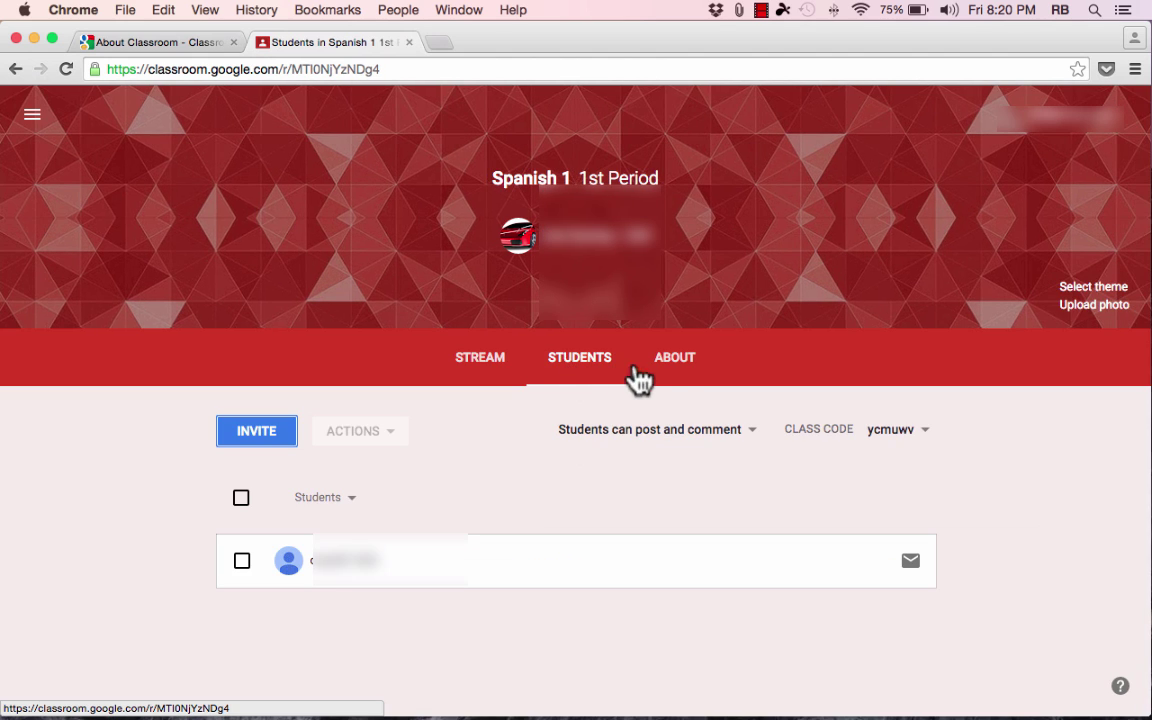
pyautogui.click(680, 372)
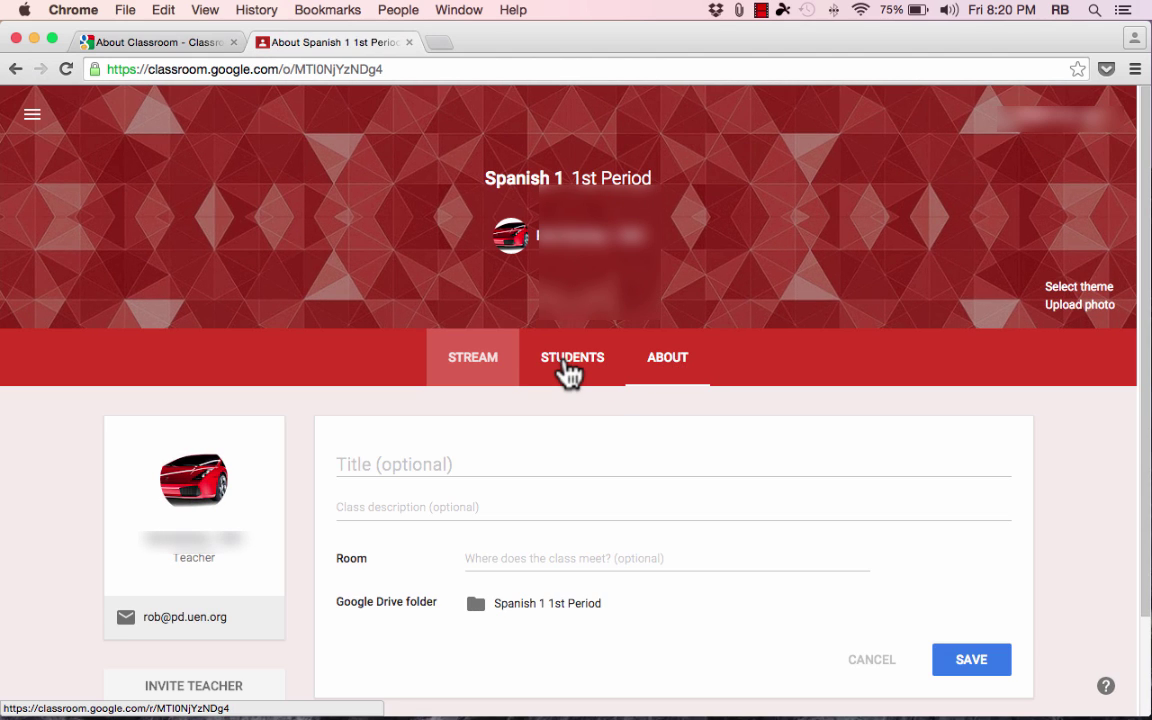
pyautogui.click(486, 374)
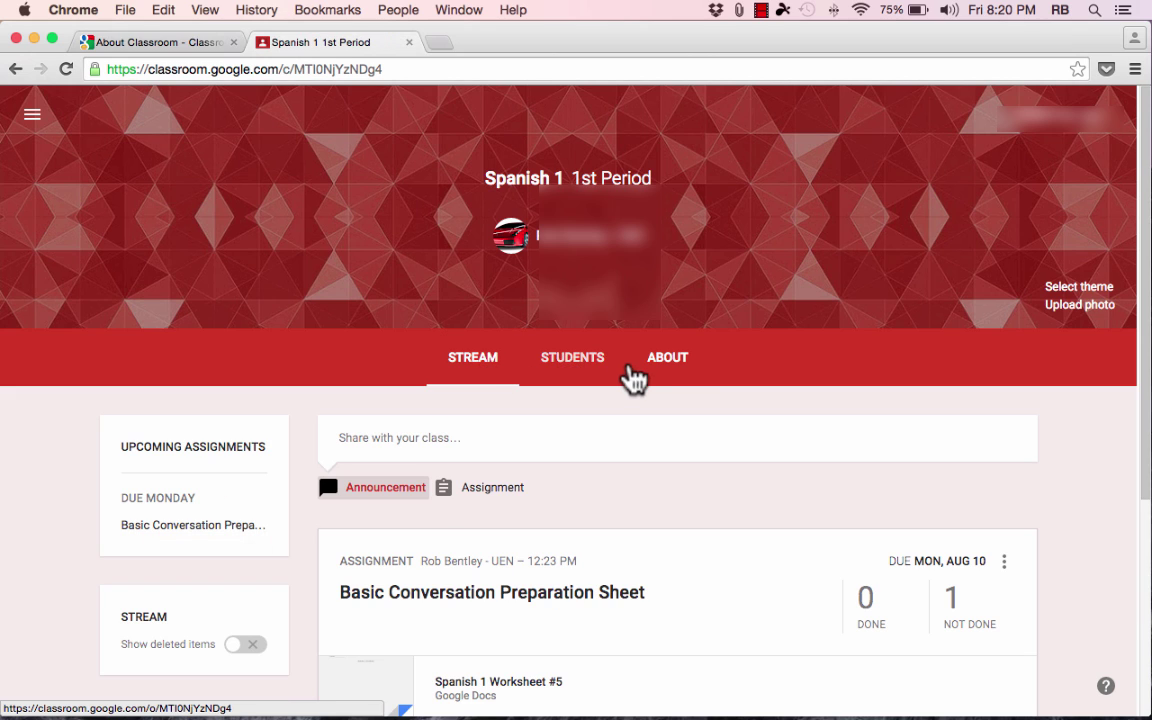
pyautogui.click(478, 376)
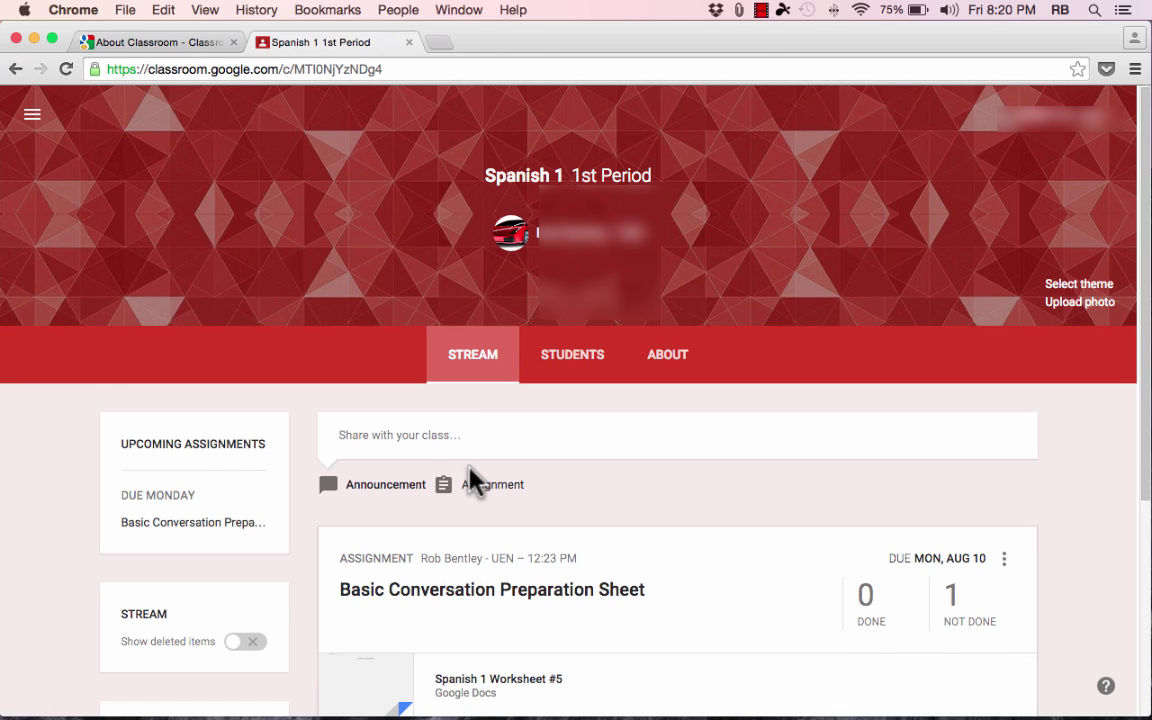
# - Examine the assignment and announcement posts in the Spanish 1 stream, highlighting the Basic Conversation Preparation Sheet assignment
pyautogui.scroll(-3, 471, 474)
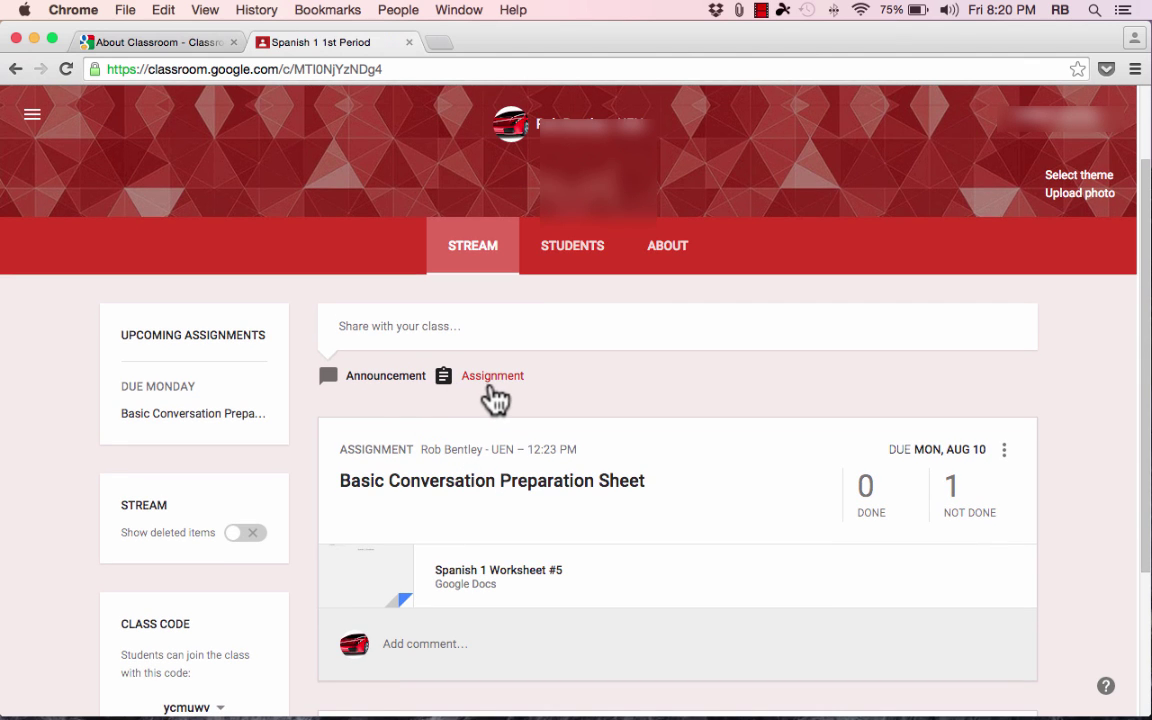
pyautogui.scroll(2, 500, 390)
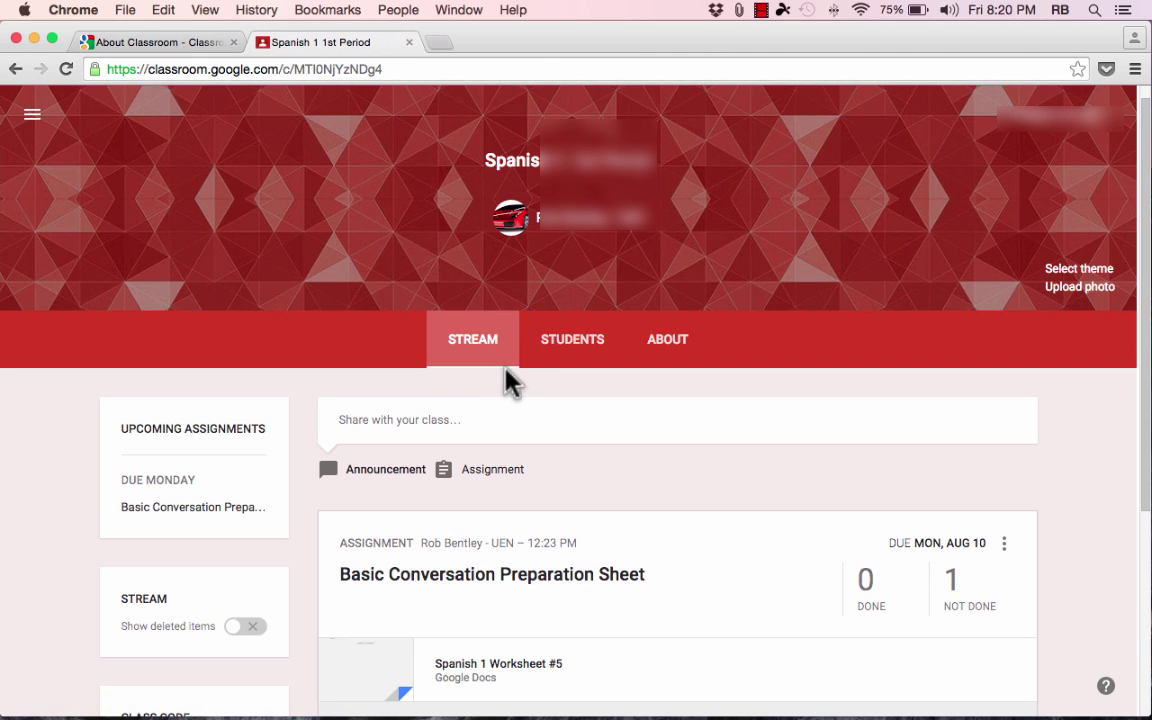
pyautogui.scroll(-5, 532, 391)
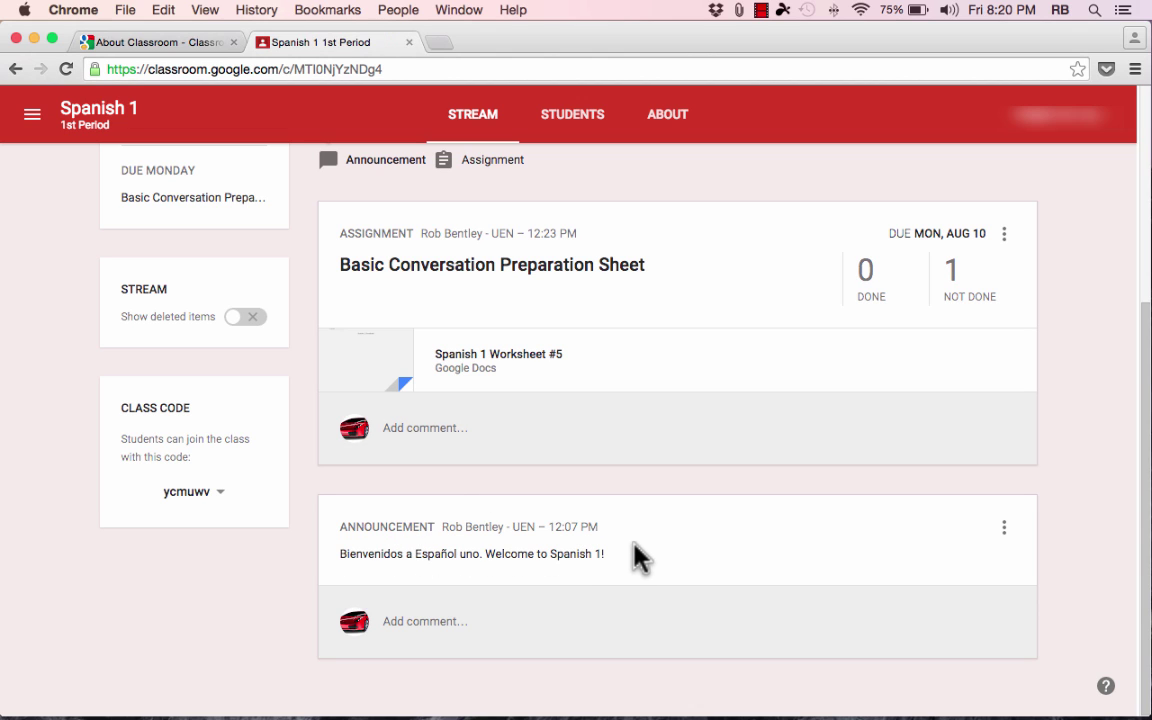
pyautogui.scroll(3, 640, 557)
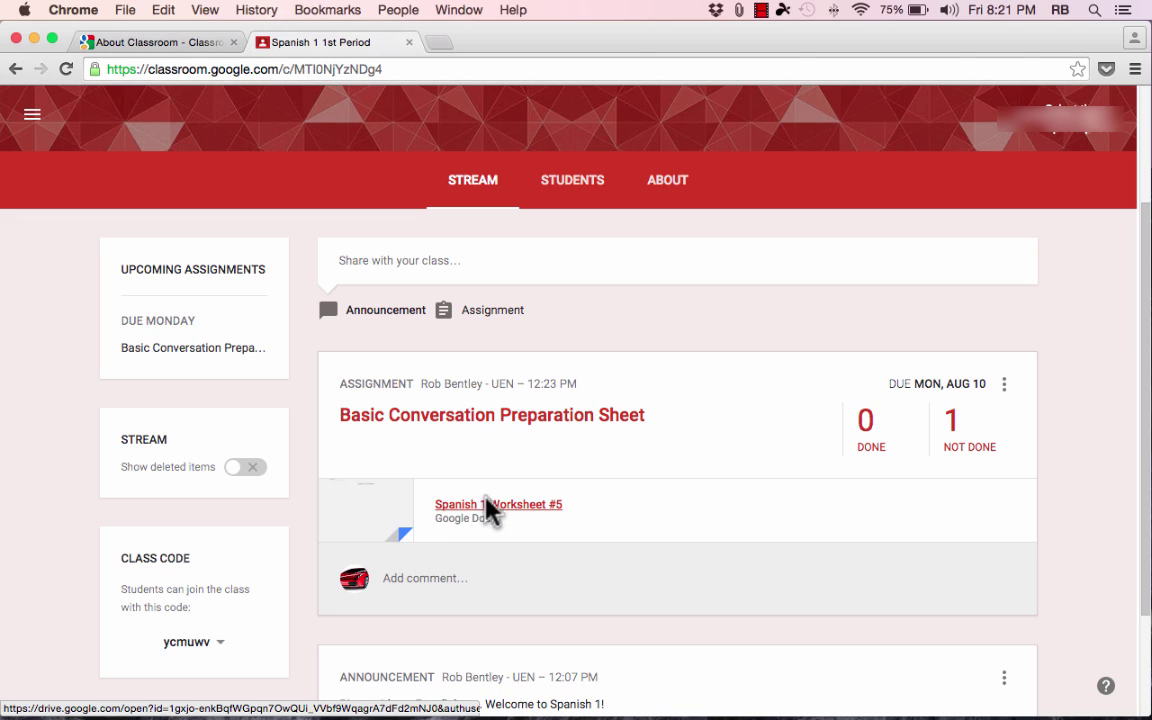
pyautogui.moveTo(560, 522); pyautogui.dragTo(354, 411)
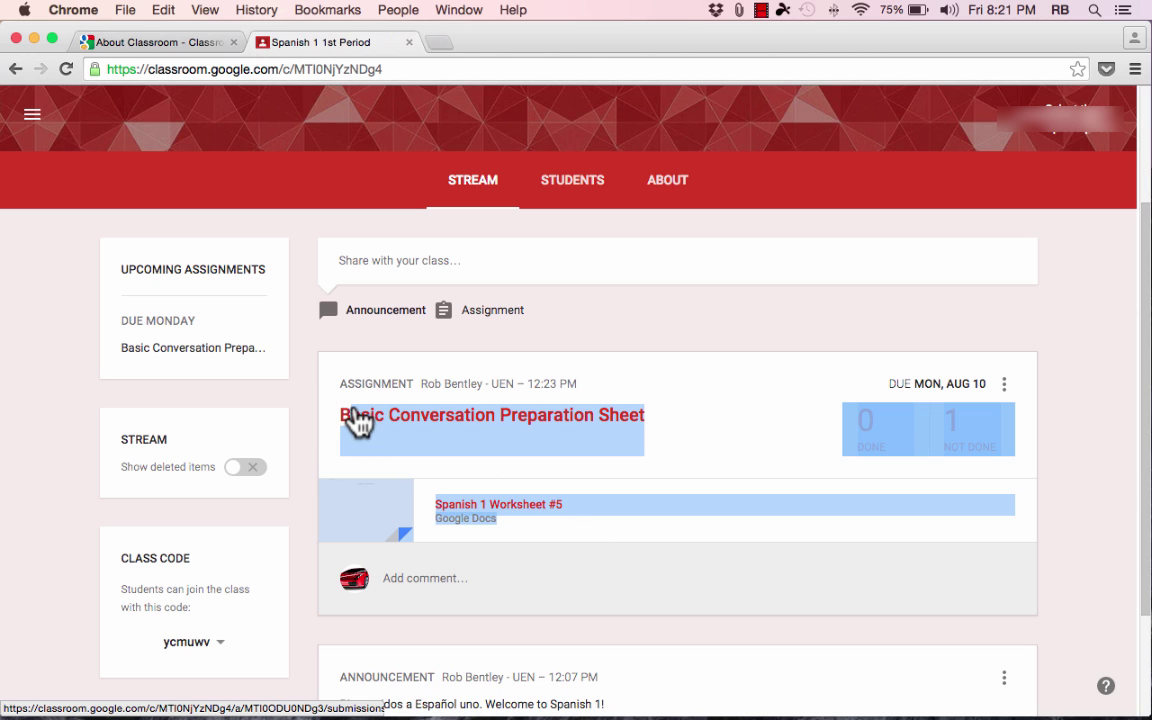
pyautogui.click(977, 347)
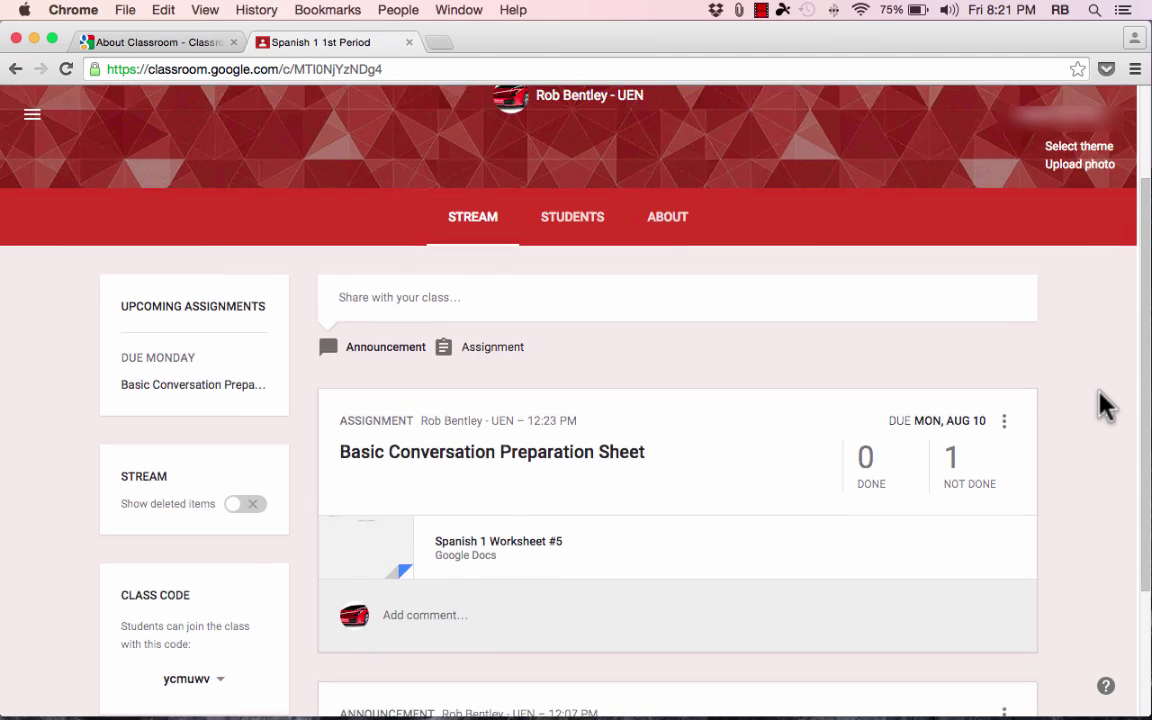
pyautogui.scroll(3, 1105, 404)
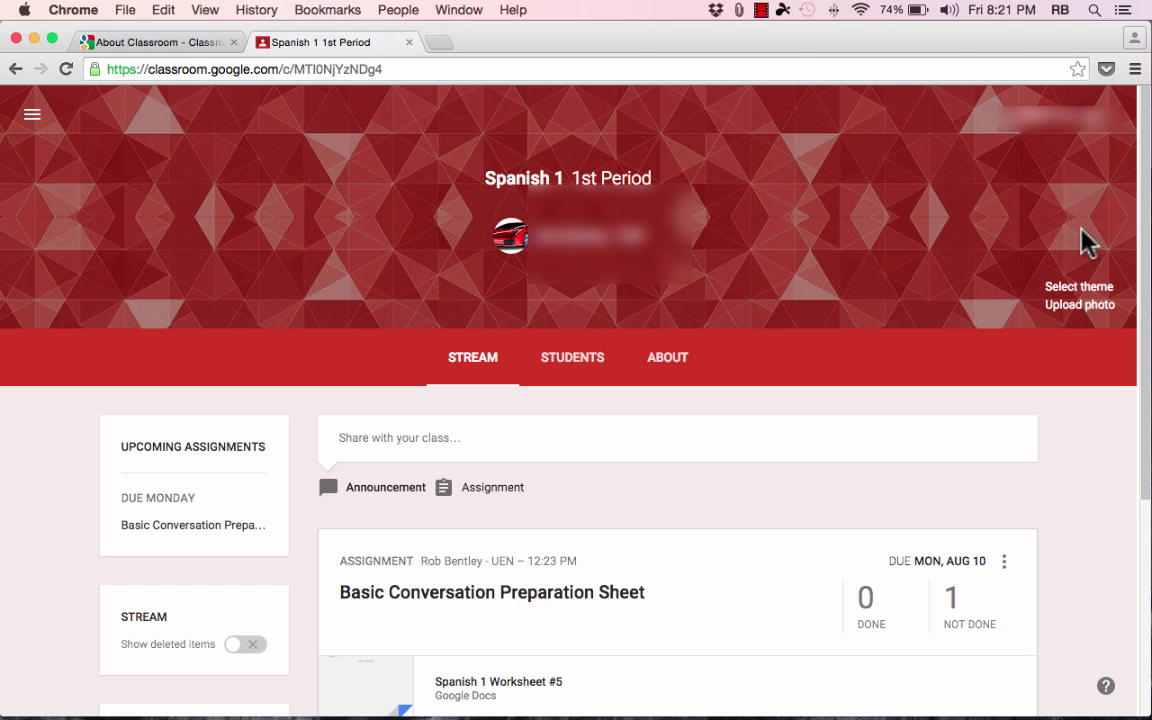
# - Set the Spanish 1 class theme to the gallery's multicoloured yarn image, and check the photo upload dialog without uploading anything
pyautogui.click(1078, 288)
pyautogui.scroll(-2, 480, 302)
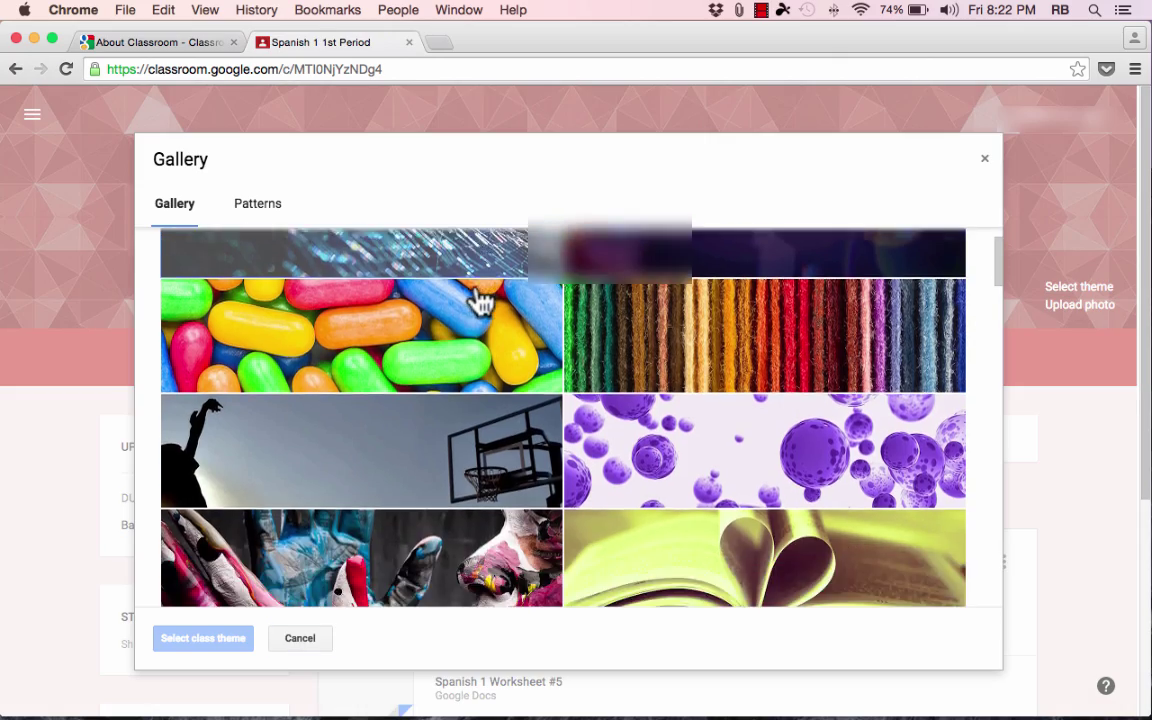
pyautogui.scroll(-15, 480, 302)
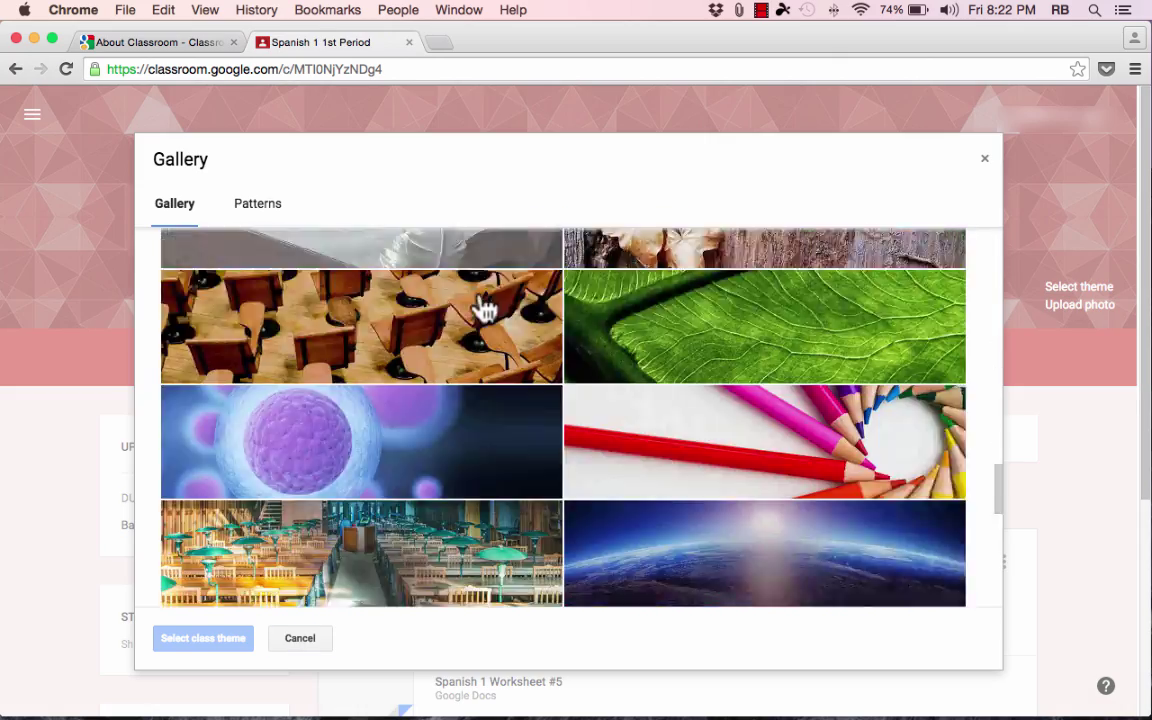
pyautogui.scroll(-5, 483, 310)
pyautogui.scroll(20, 483, 310)
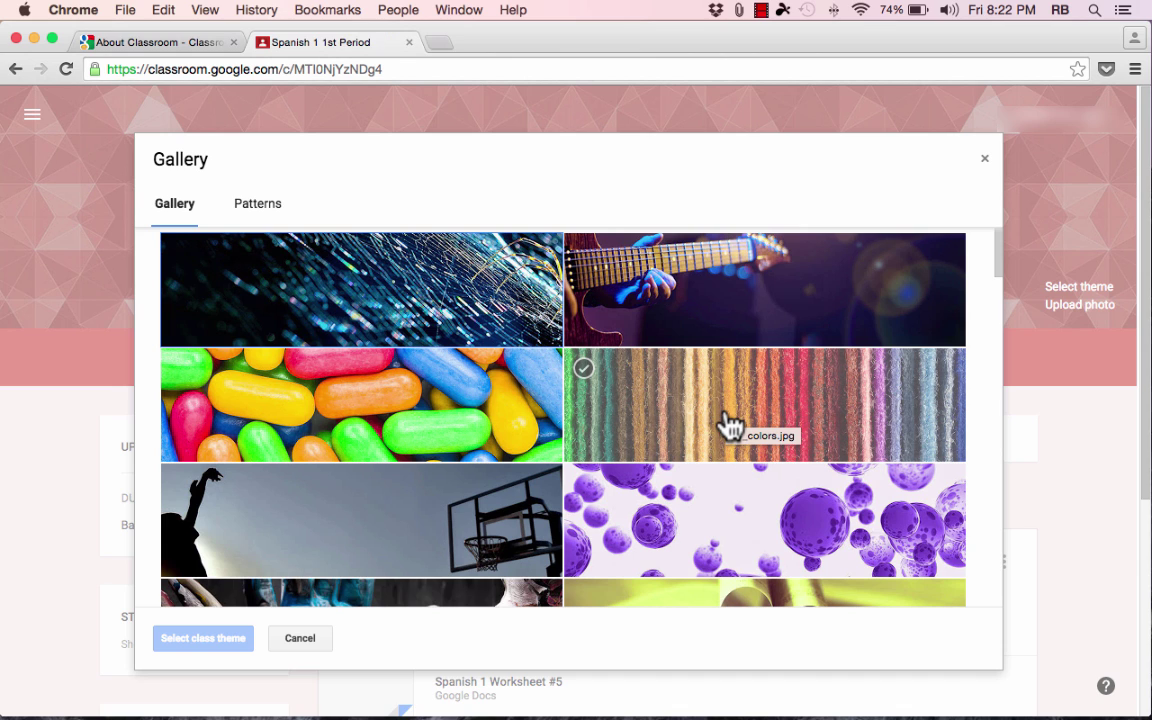
pyautogui.click(729, 424)
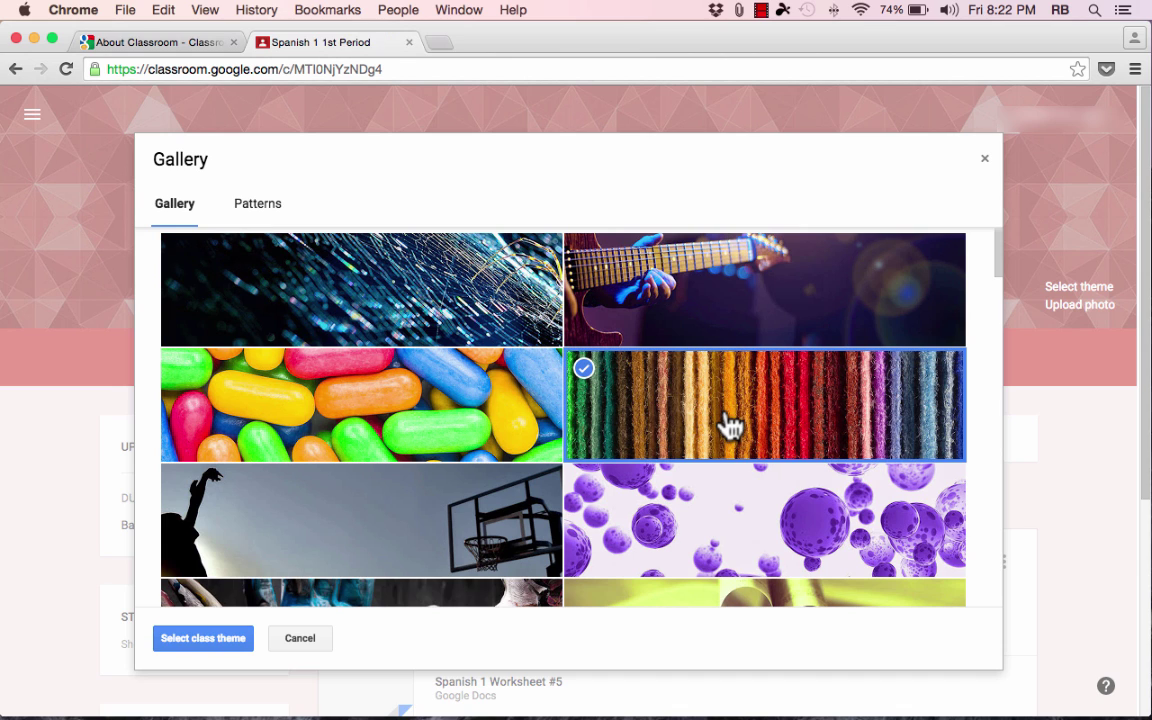
pyautogui.click(190, 640)
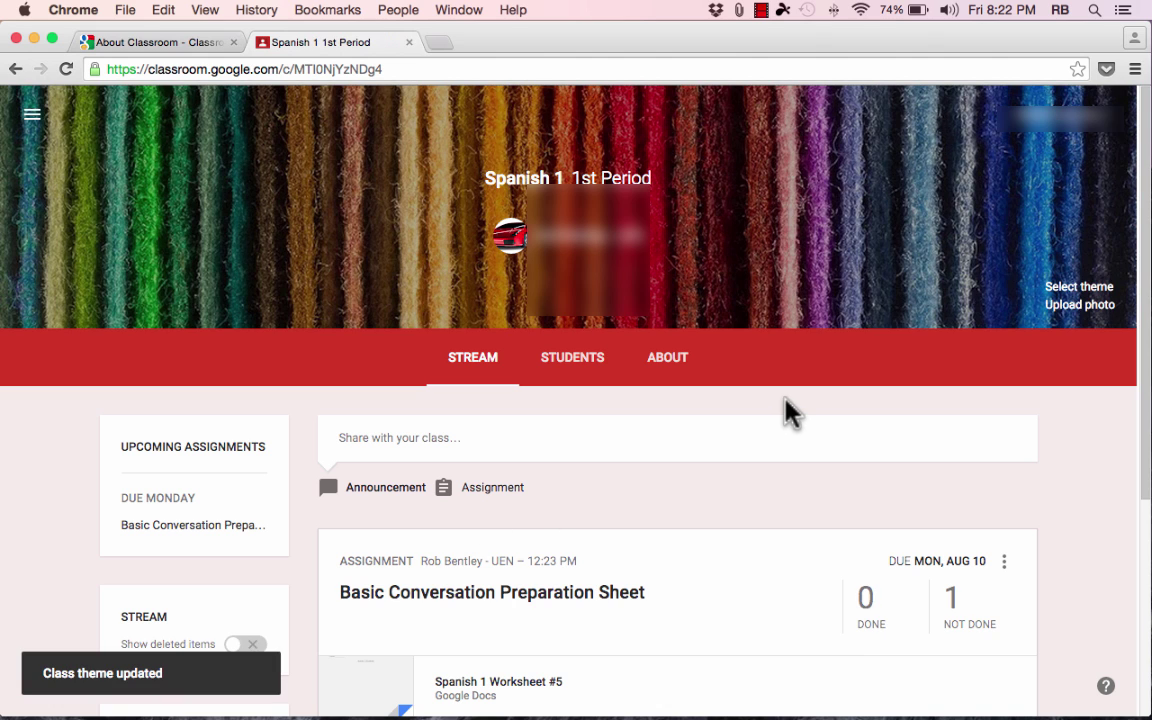
pyautogui.click(1068, 306)
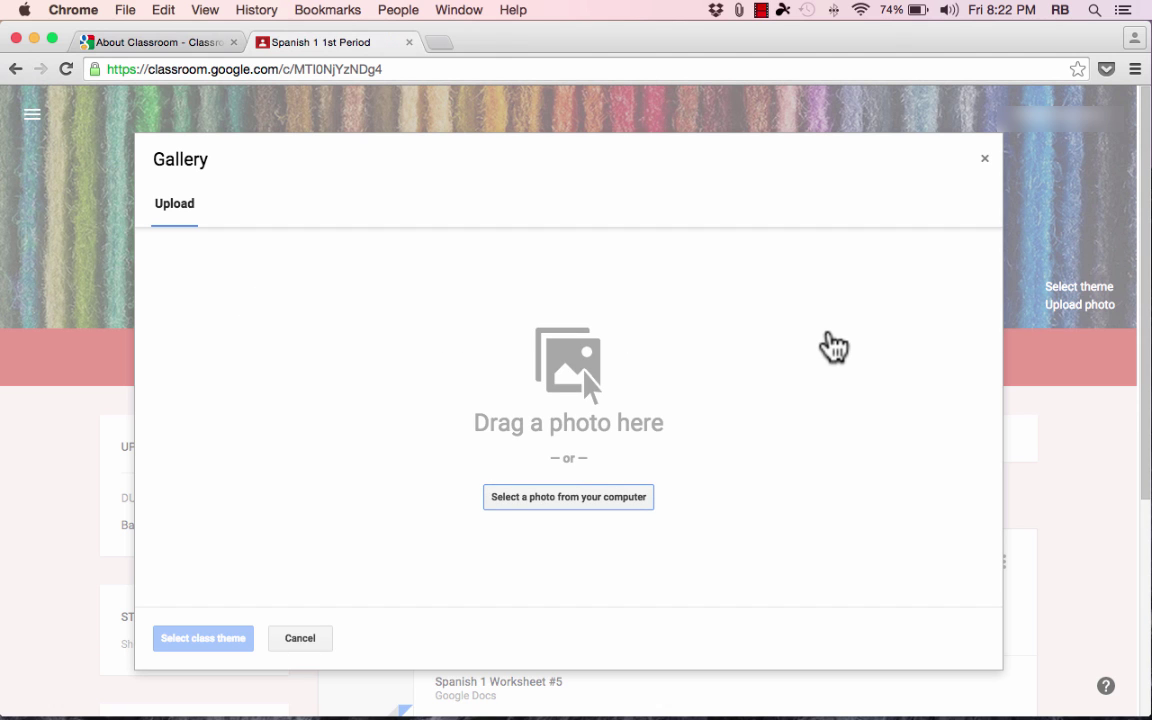
pyautogui.click(302, 640)
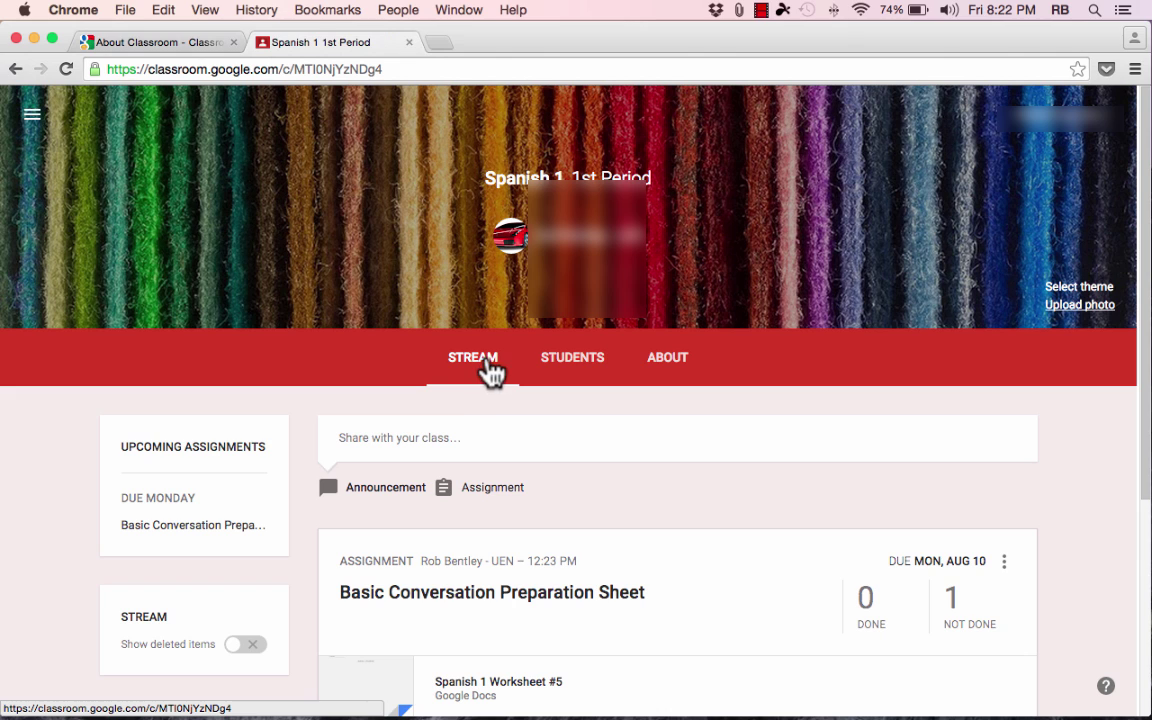
# - Open the class's About page and enter "Awesome Spanish 1" as the class title
pyautogui.click(681, 375)
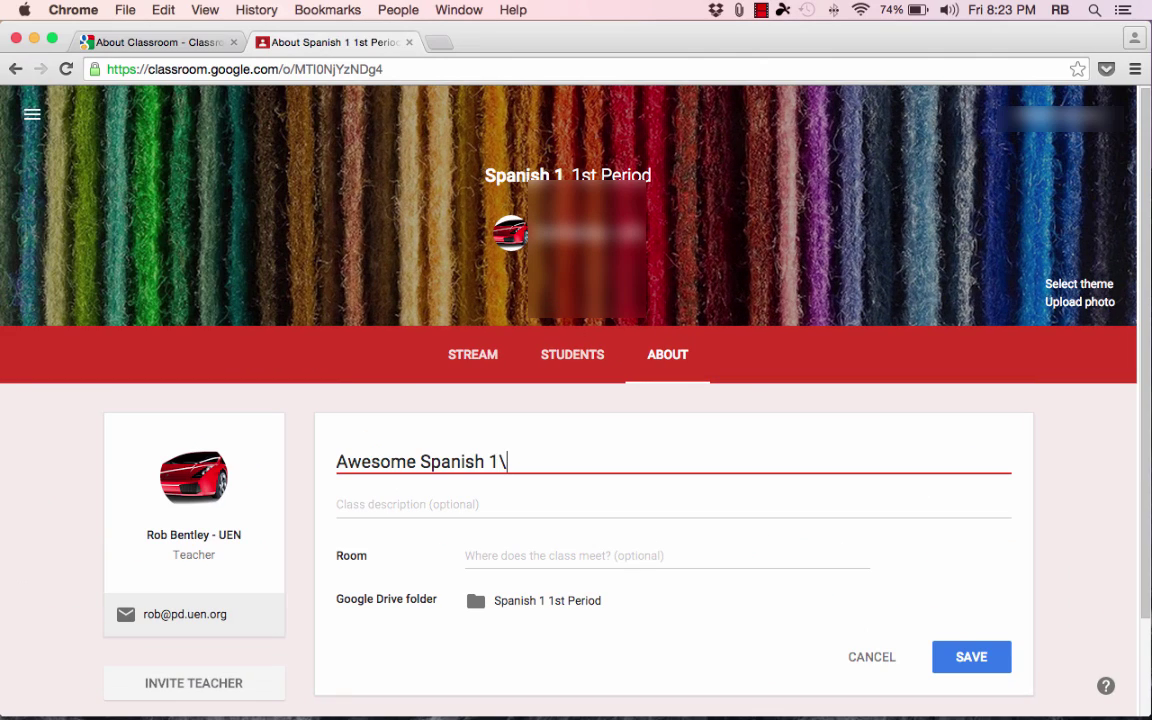
pyautogui.press('BackSpace')
pyautogui.write('1')
pyautogui.scroll(-2, 632, 500)
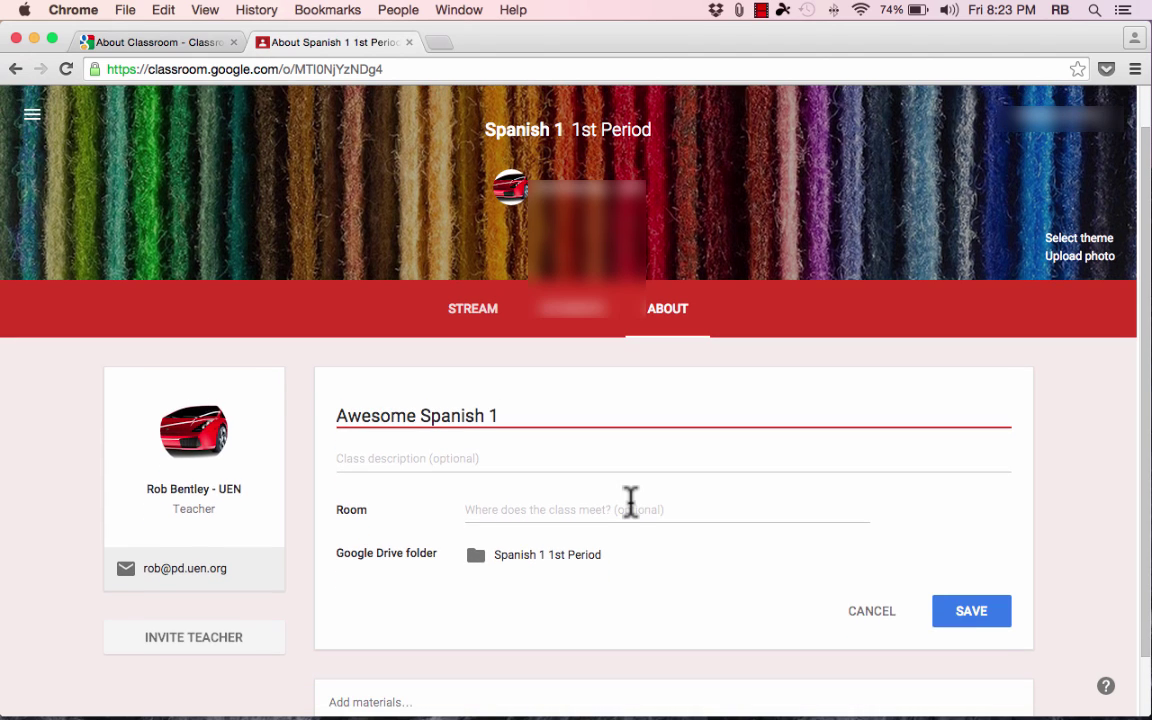
# - Fill in the class description with random placeholder text and enter 305 as the room
pyautogui.click(453, 462)
pyautogui.write('lsdk')
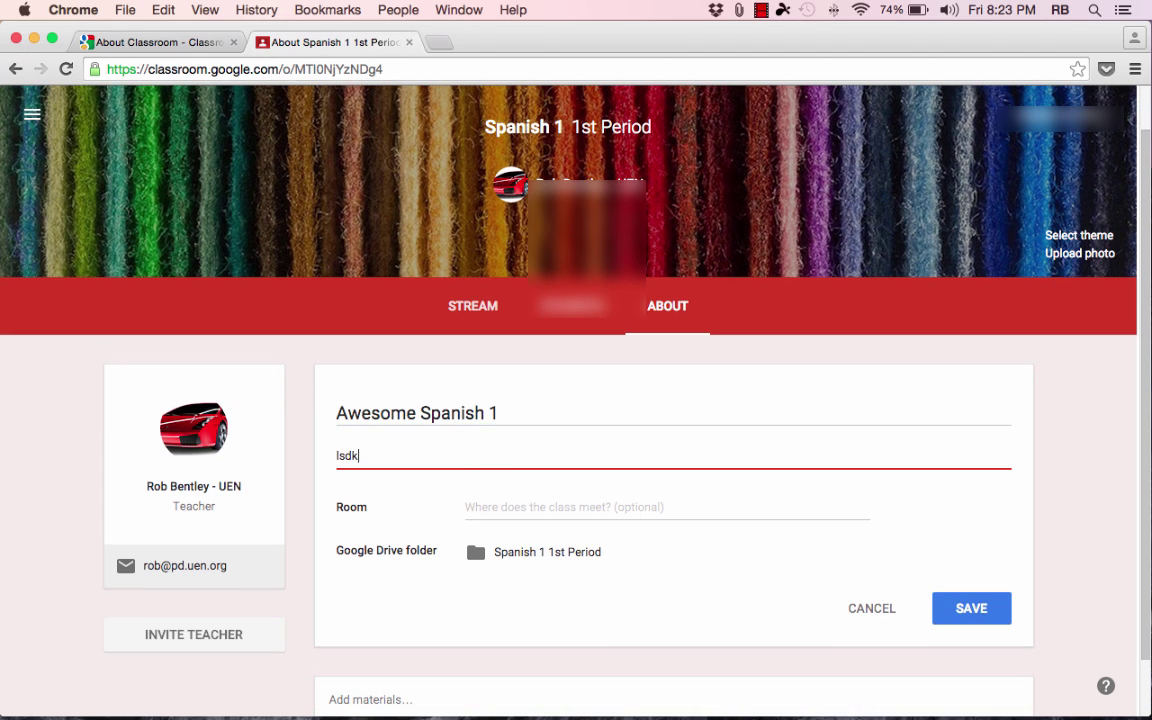
pyautogui.write('jfajs;dkfj;laskdjf;lkjasf kas jdf;lkas kfkl fklajs d;lkf asdfjl ;asj dfkl; aklsjdkf jakls;j dfl;kaks df')
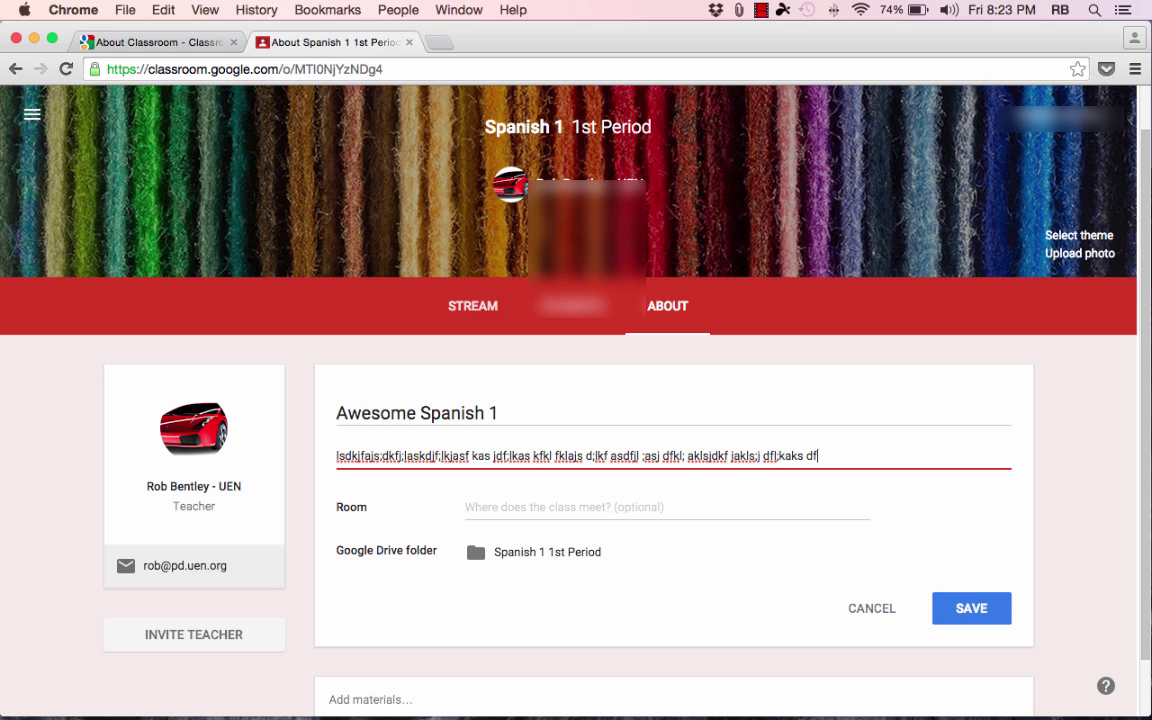
pyautogui.click(497, 510)
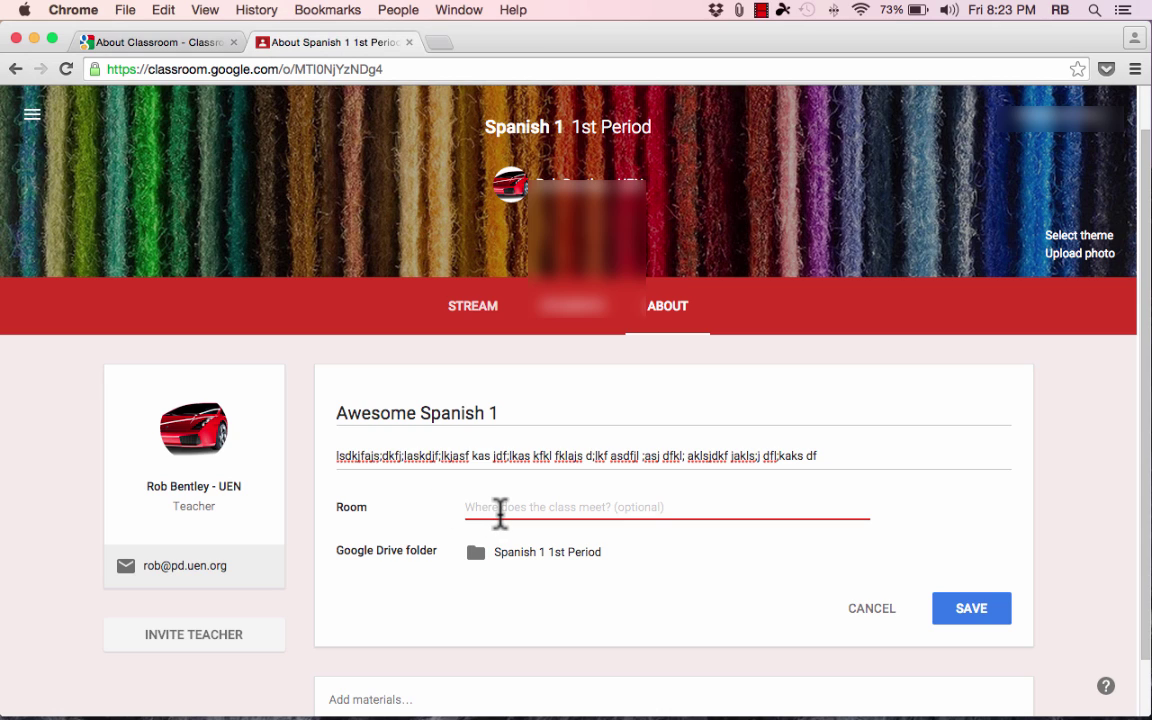
pyautogui.write('305')
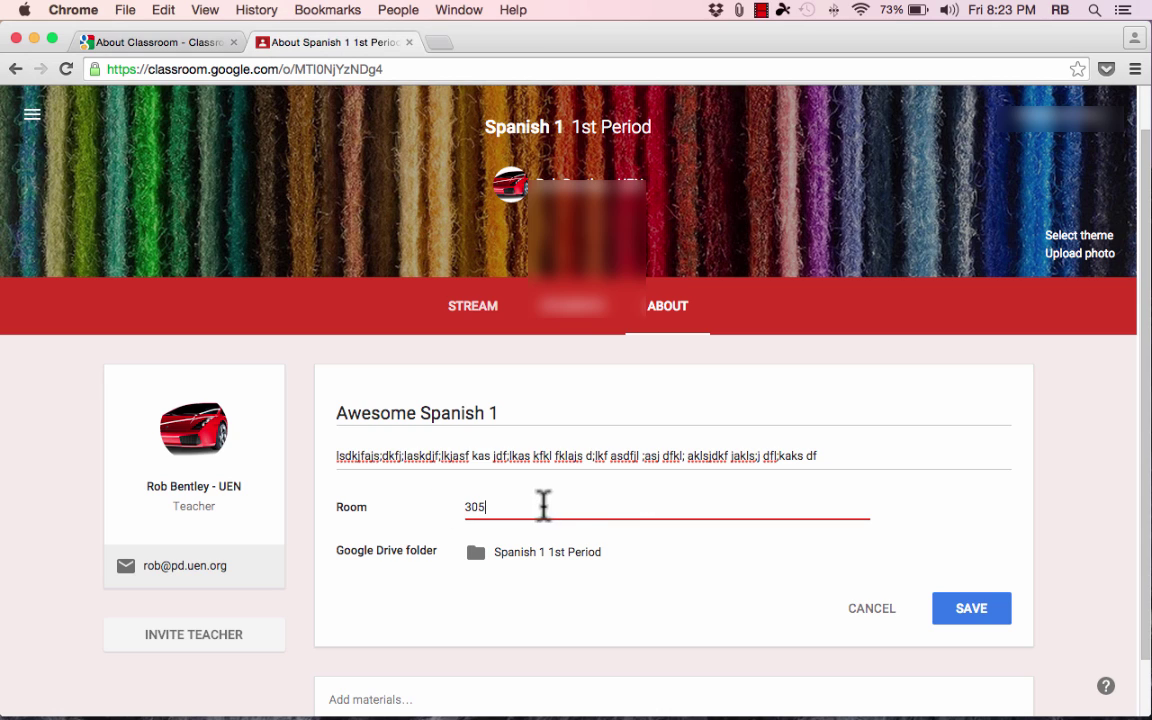
pyautogui.click(703, 585)
pyautogui.scroll(-2, 703, 585)
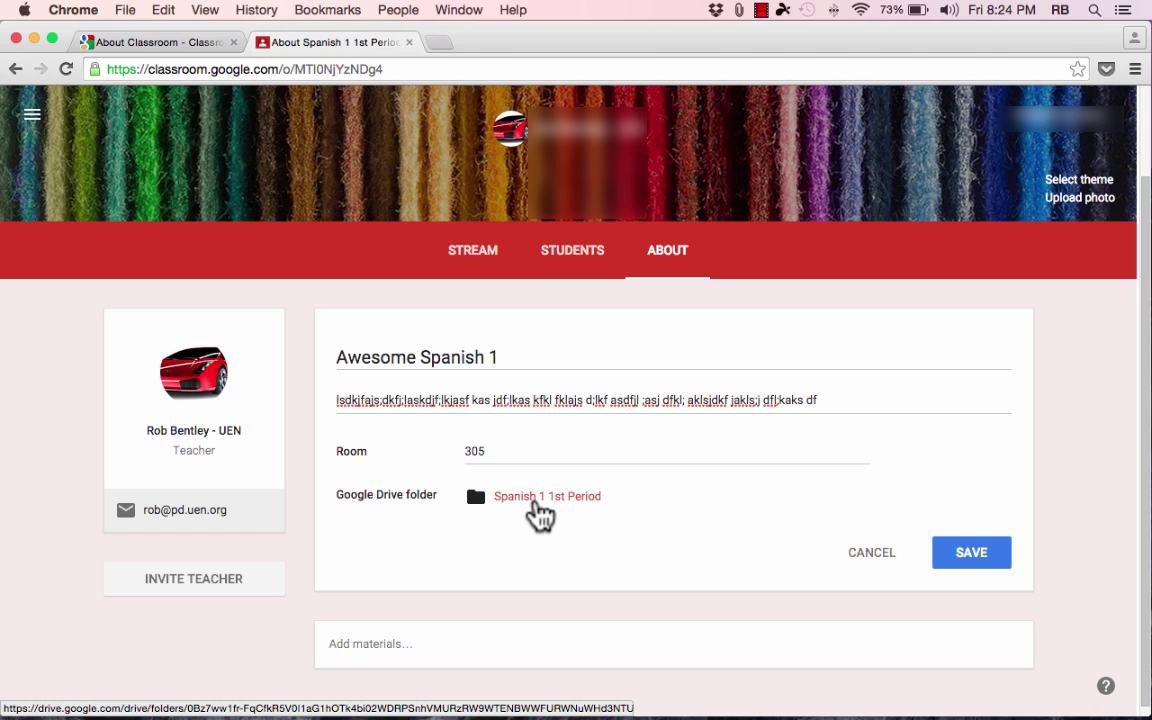
# - Start a new class material on the About page and title it "Syllabus"
pyautogui.scroll(-1, 540, 515)
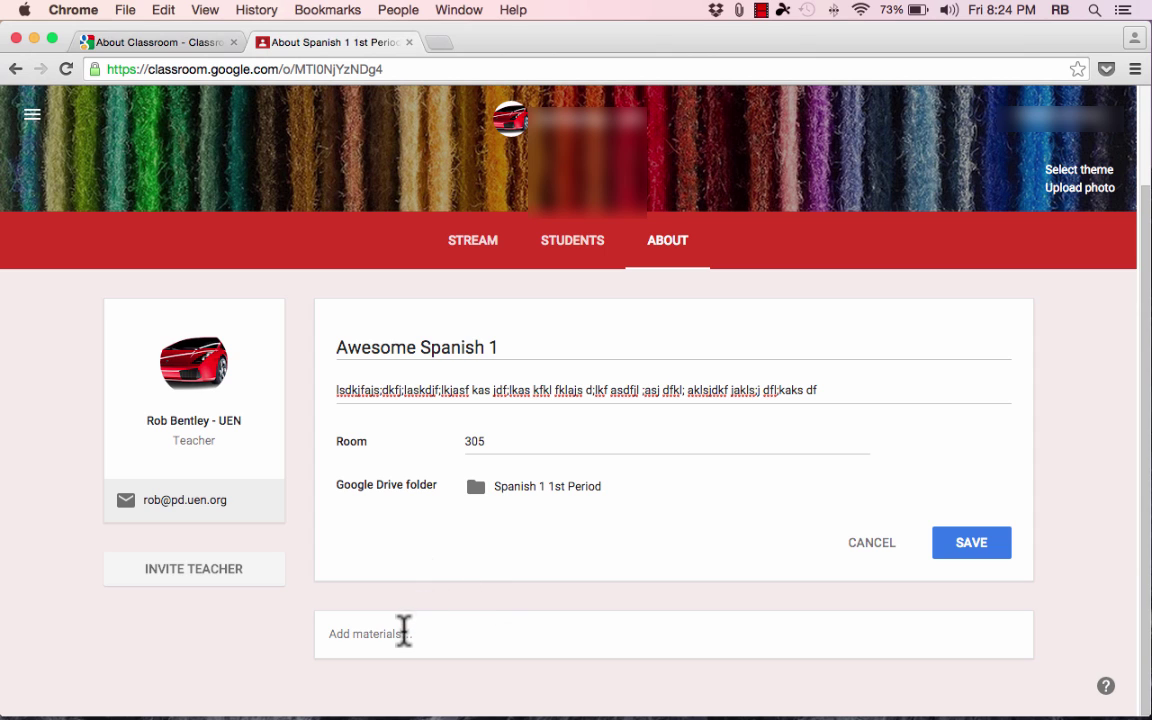
pyautogui.click(355, 633)
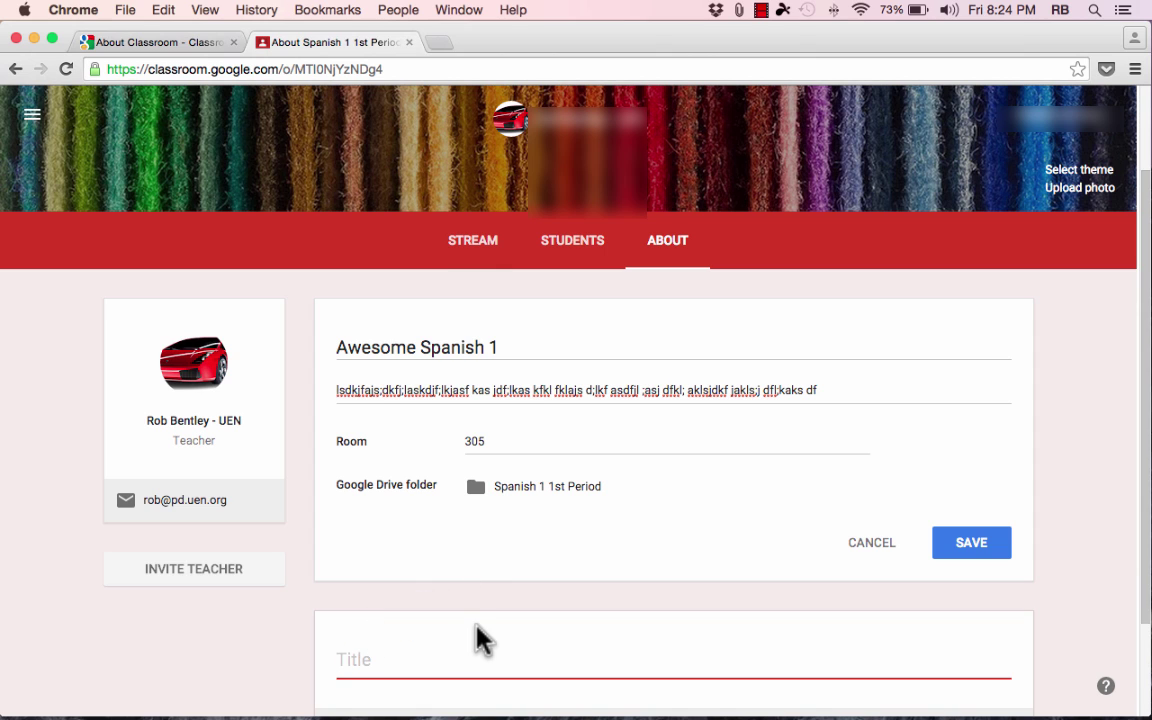
pyautogui.scroll(-3, 480, 635)
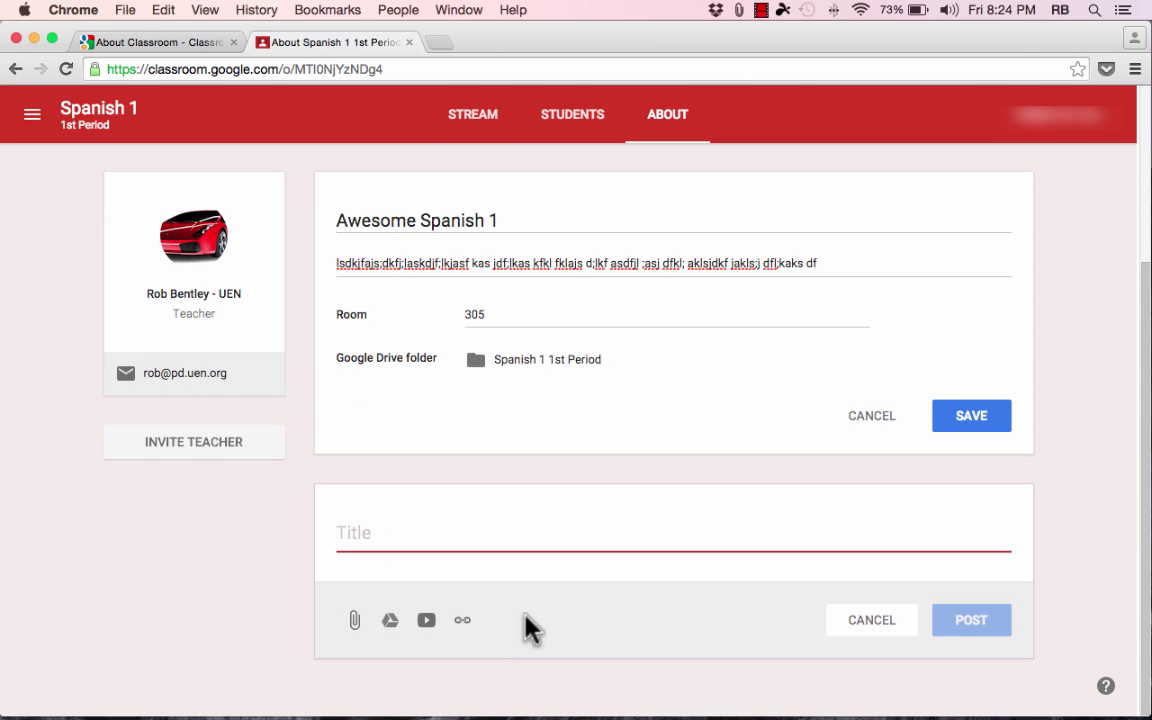
pyautogui.write('Syllabus')
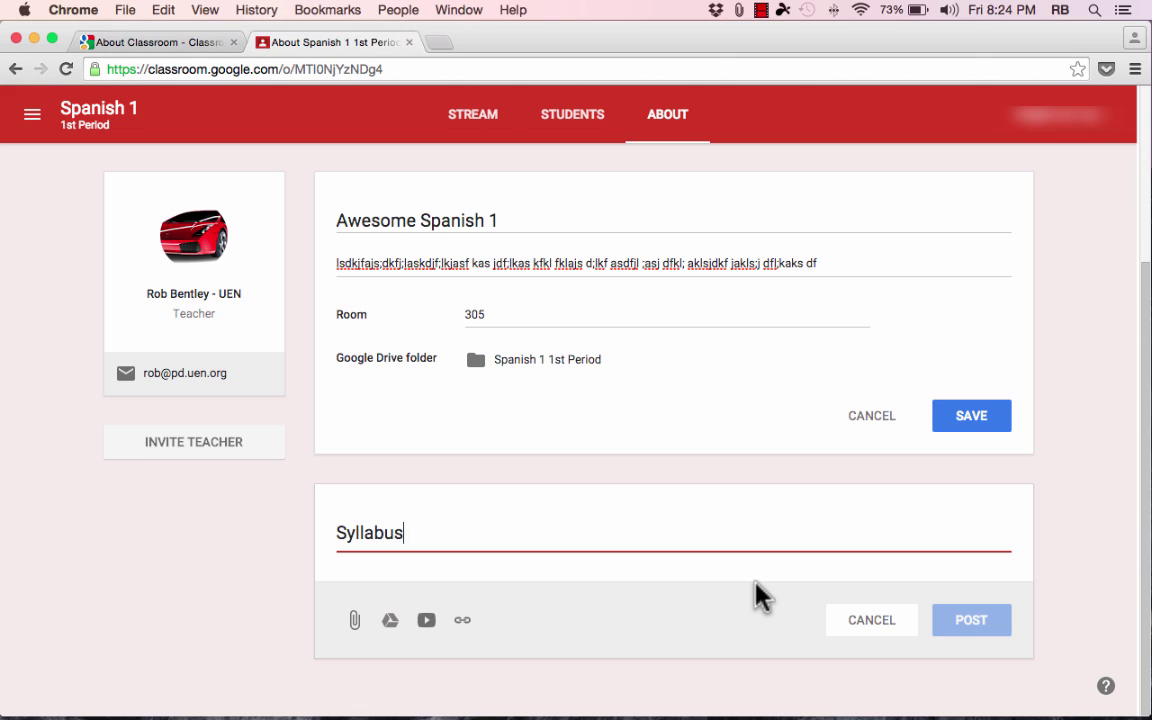
pyautogui.click(442, 512)
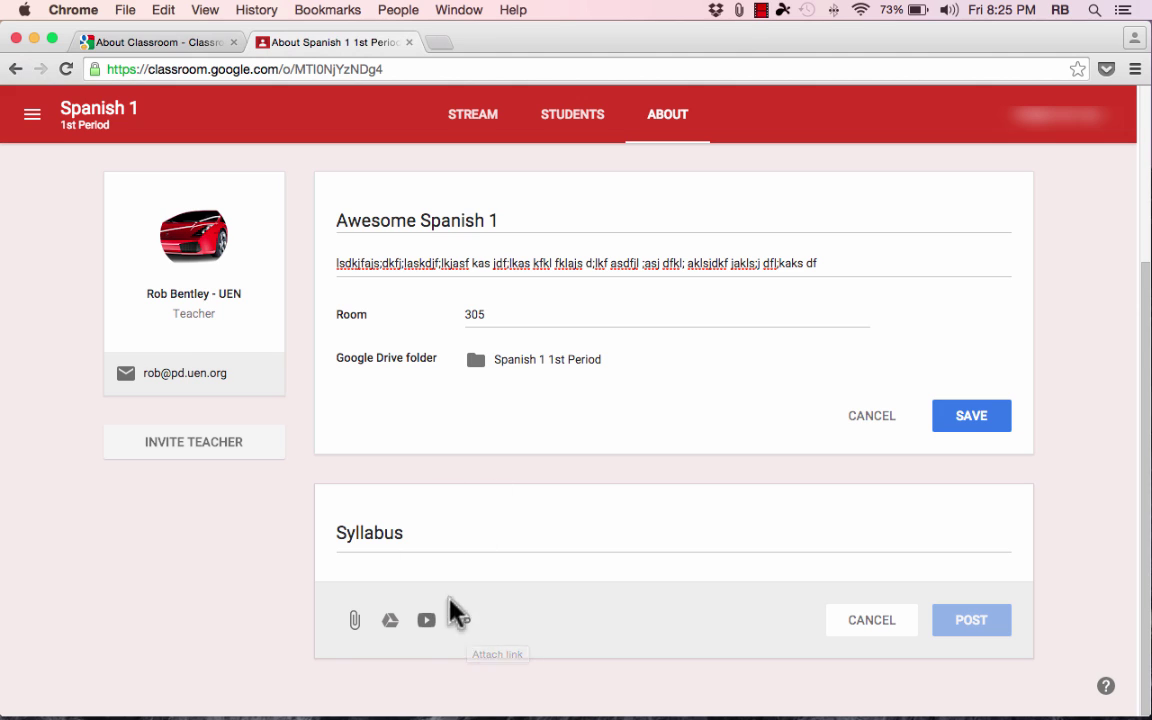
# - Look over the computer upload and My Drive options for attaching files to the Syllabus material, adding nothing
pyautogui.click(355, 622)
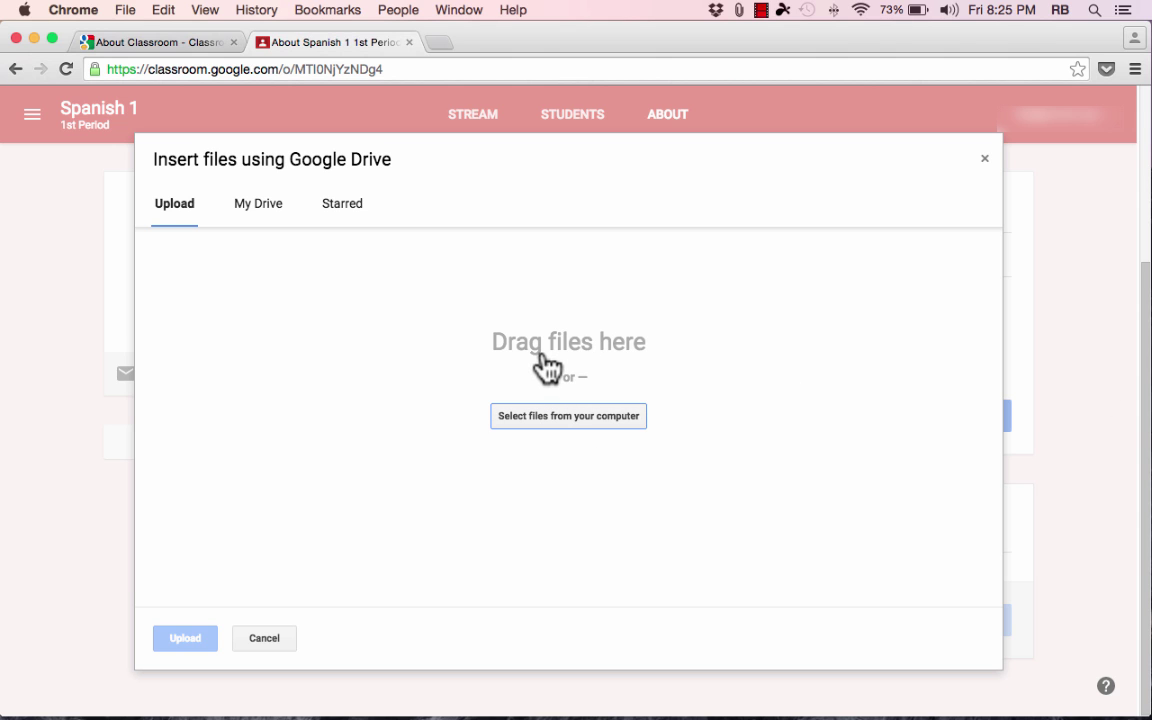
pyautogui.click(266, 212)
pyautogui.click(190, 207)
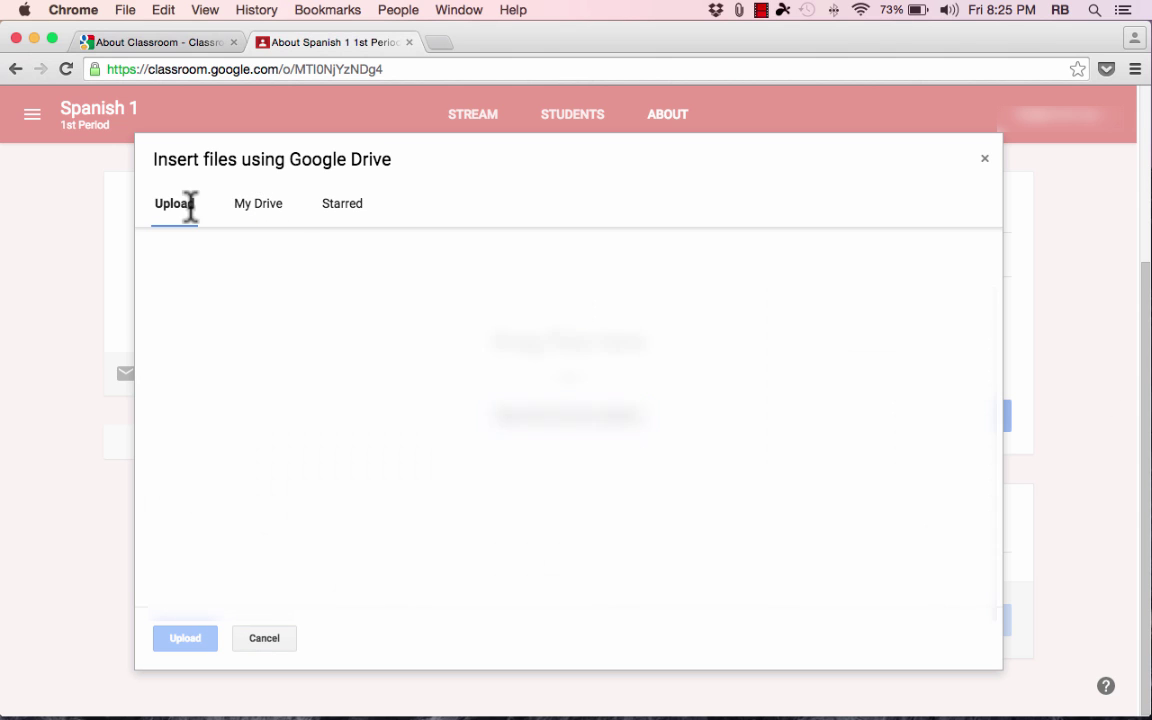
pyautogui.click(267, 207)
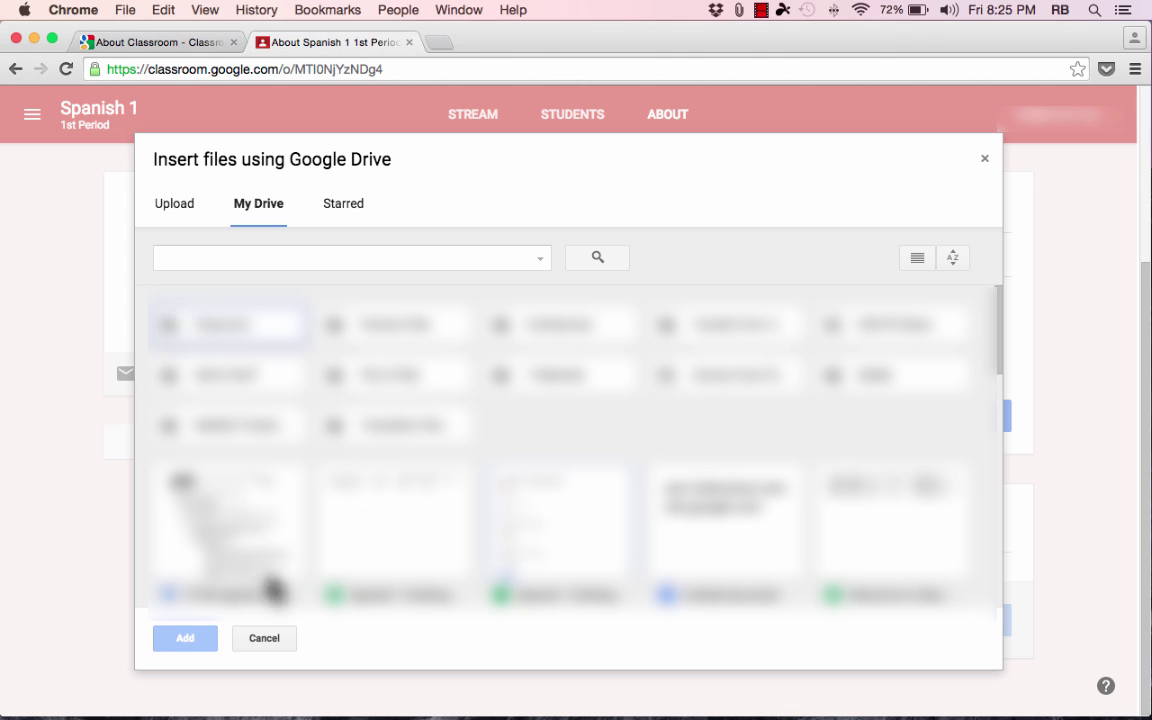
pyautogui.click(258, 638)
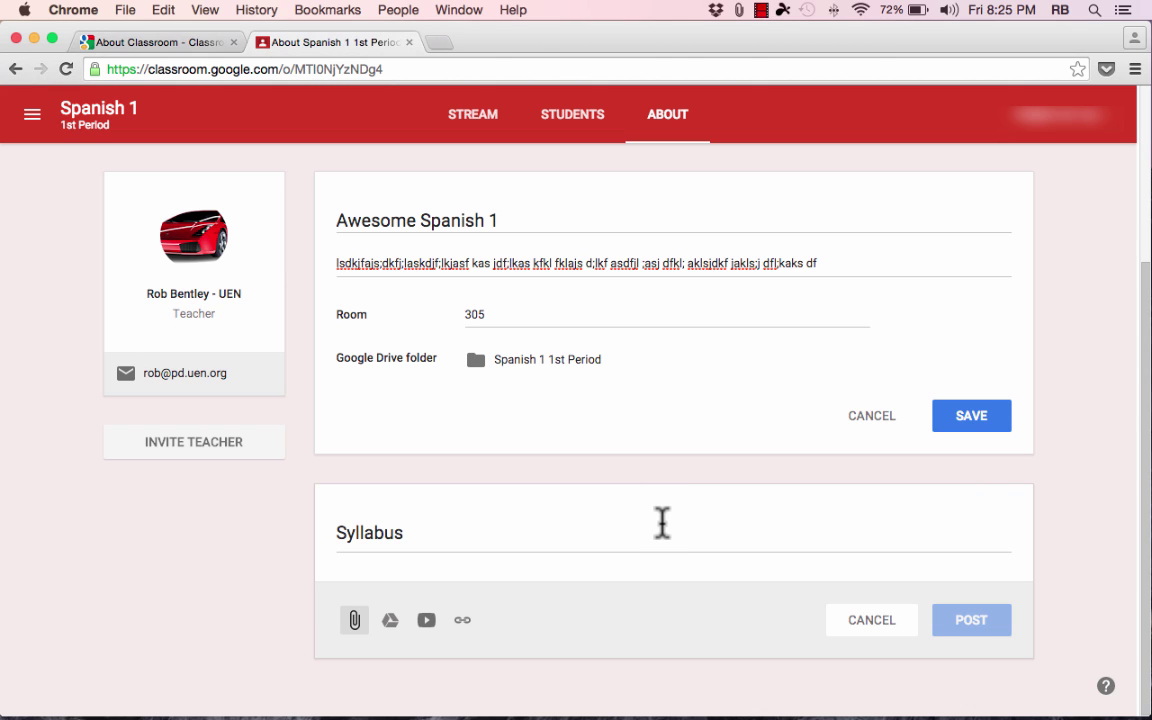
pyautogui.click(390, 622)
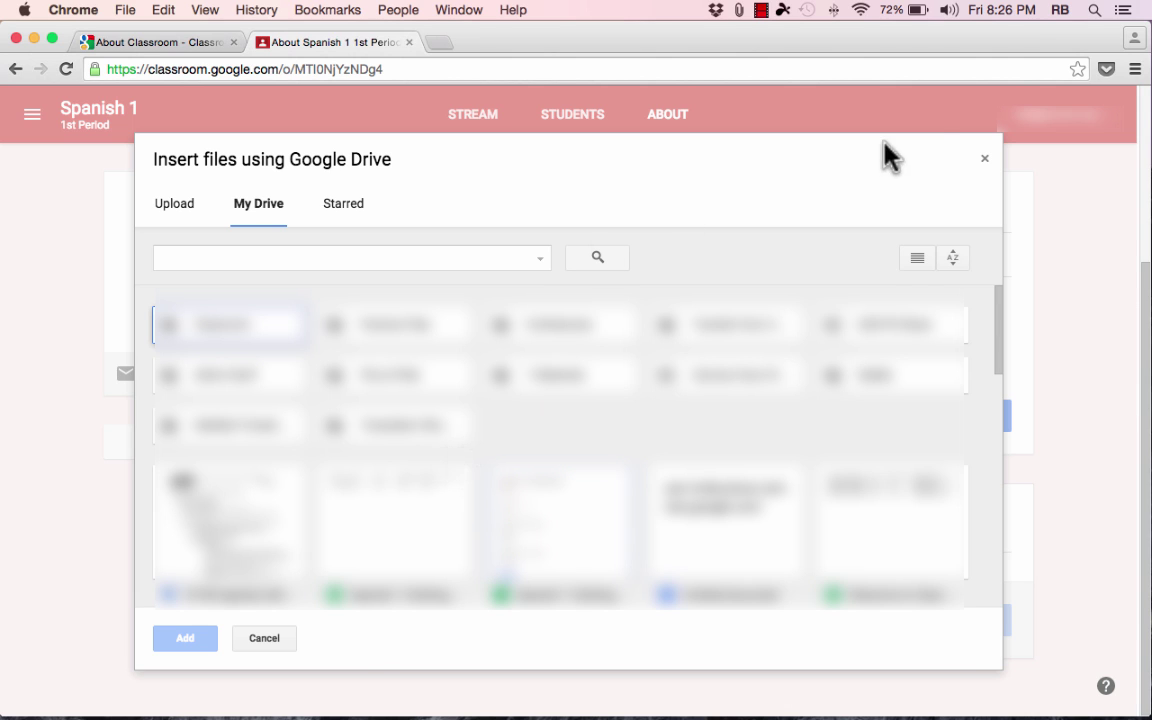
pyautogui.click(984, 158)
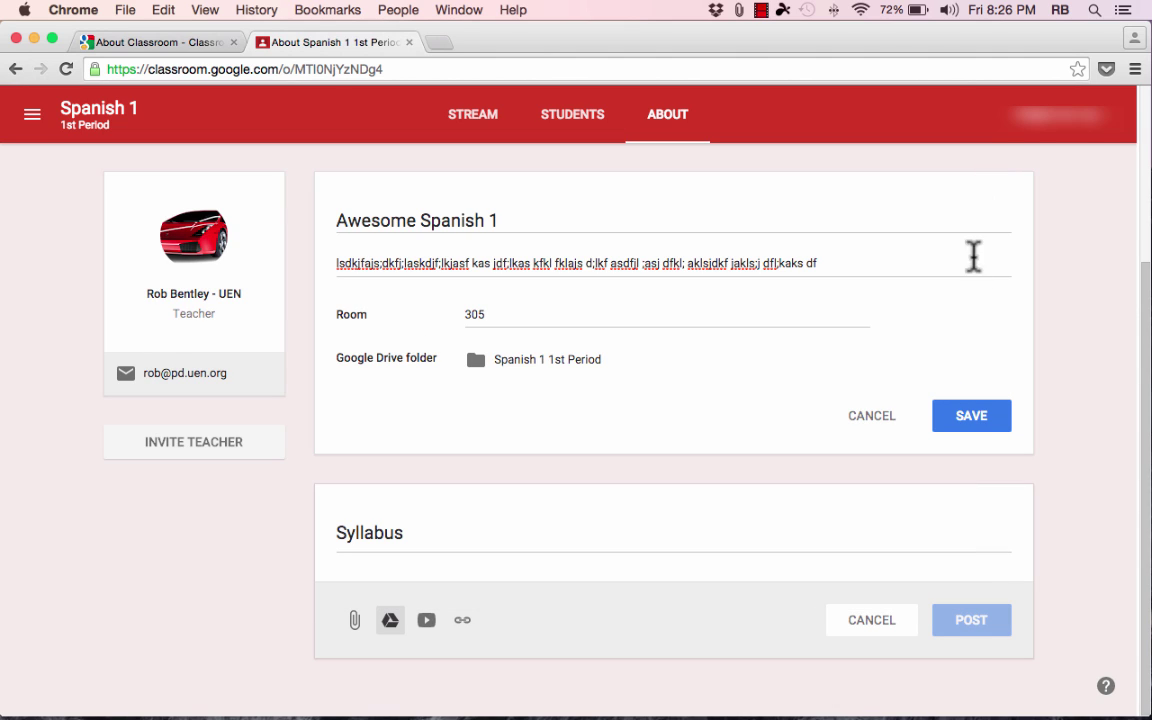
# - Look over the YouTube search, video URL and web link options for attaching content to the Syllabus material, adding nothing
pyautogui.click(427, 622)
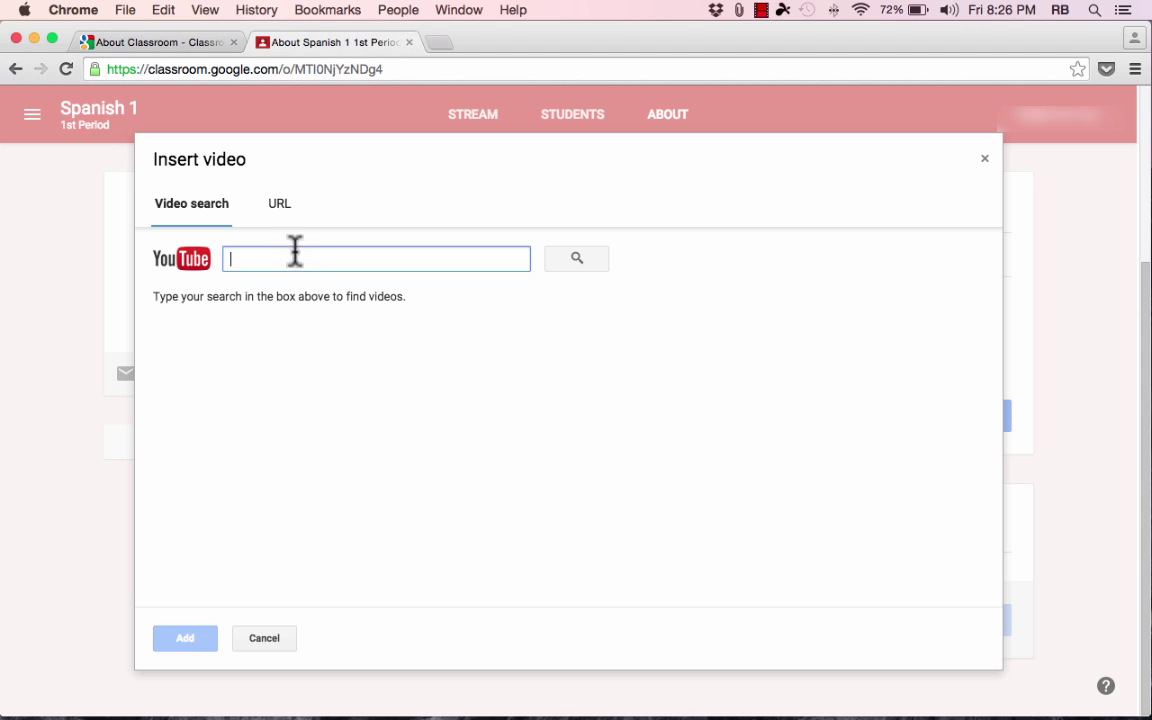
pyautogui.click(279, 206)
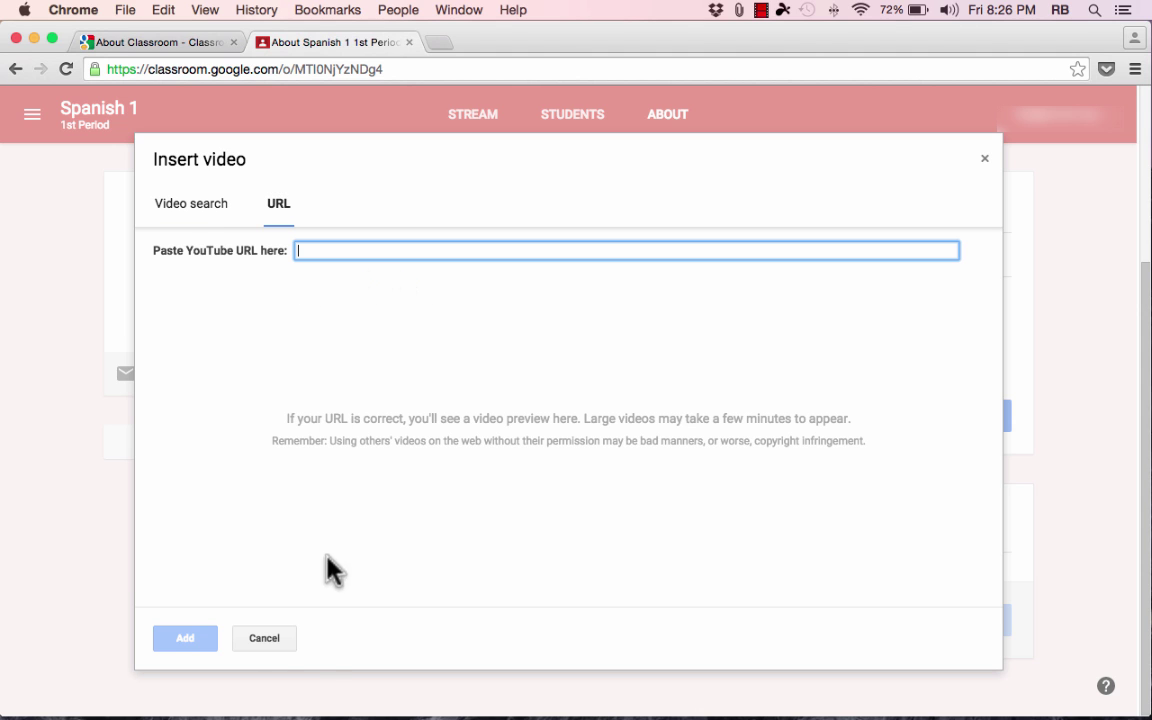
pyautogui.click(276, 645)
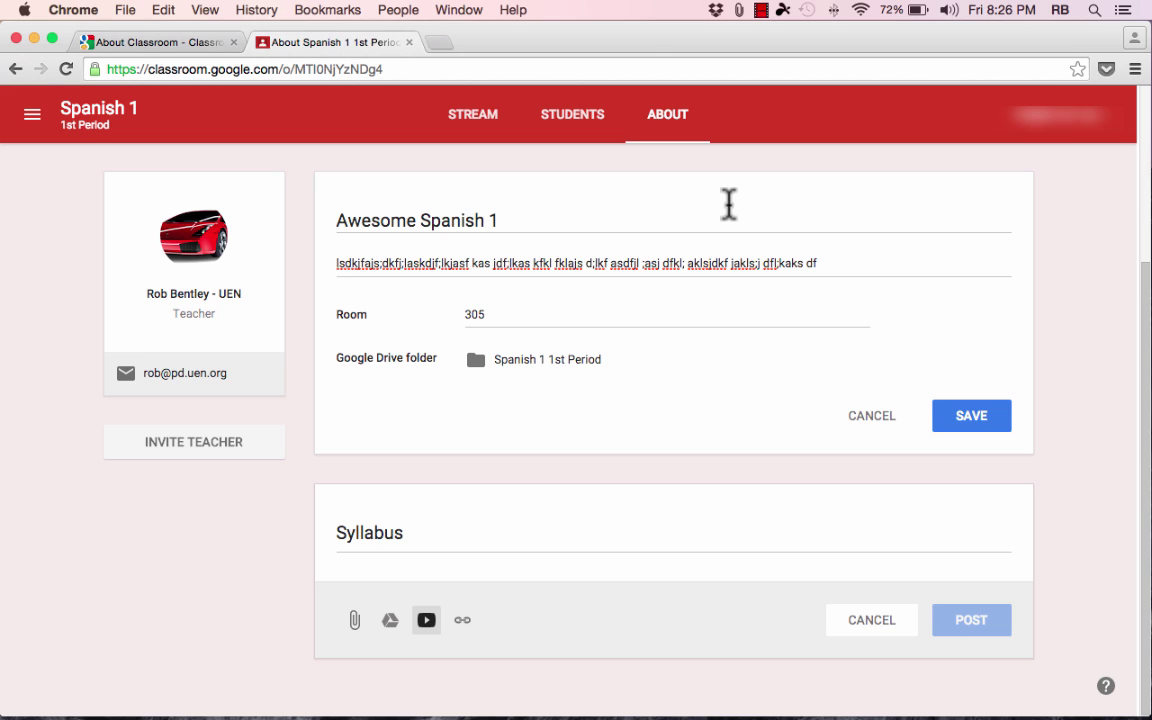
pyautogui.click(463, 622)
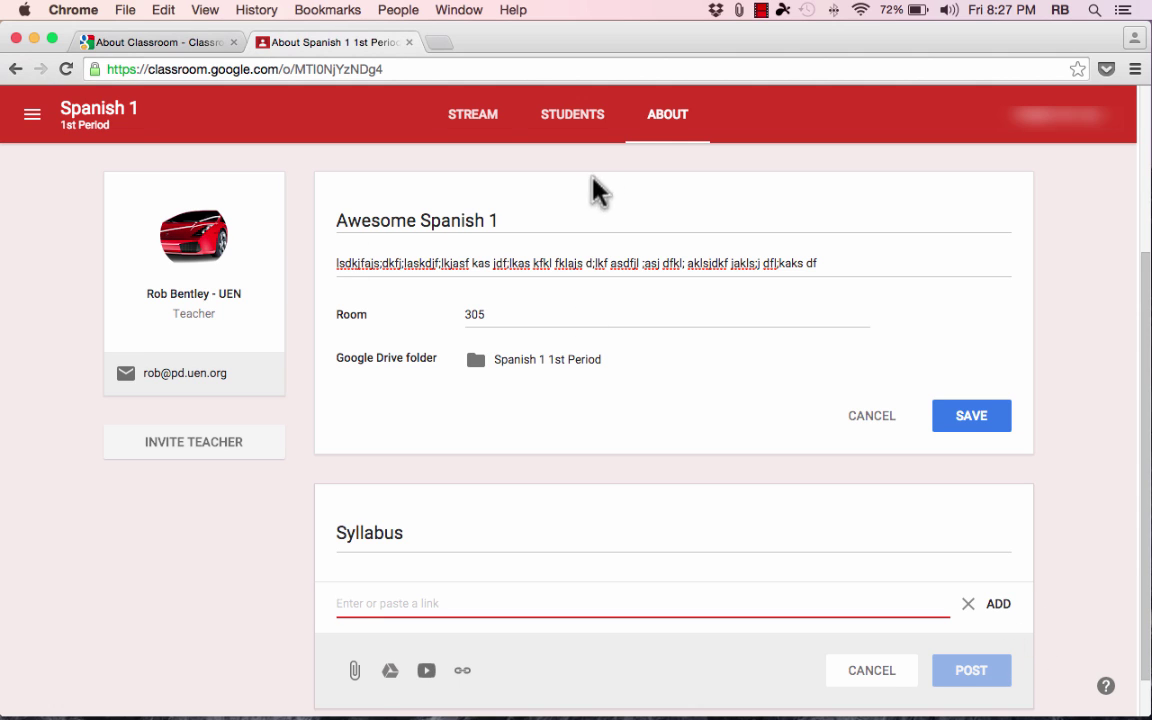
pyautogui.click(1062, 463)
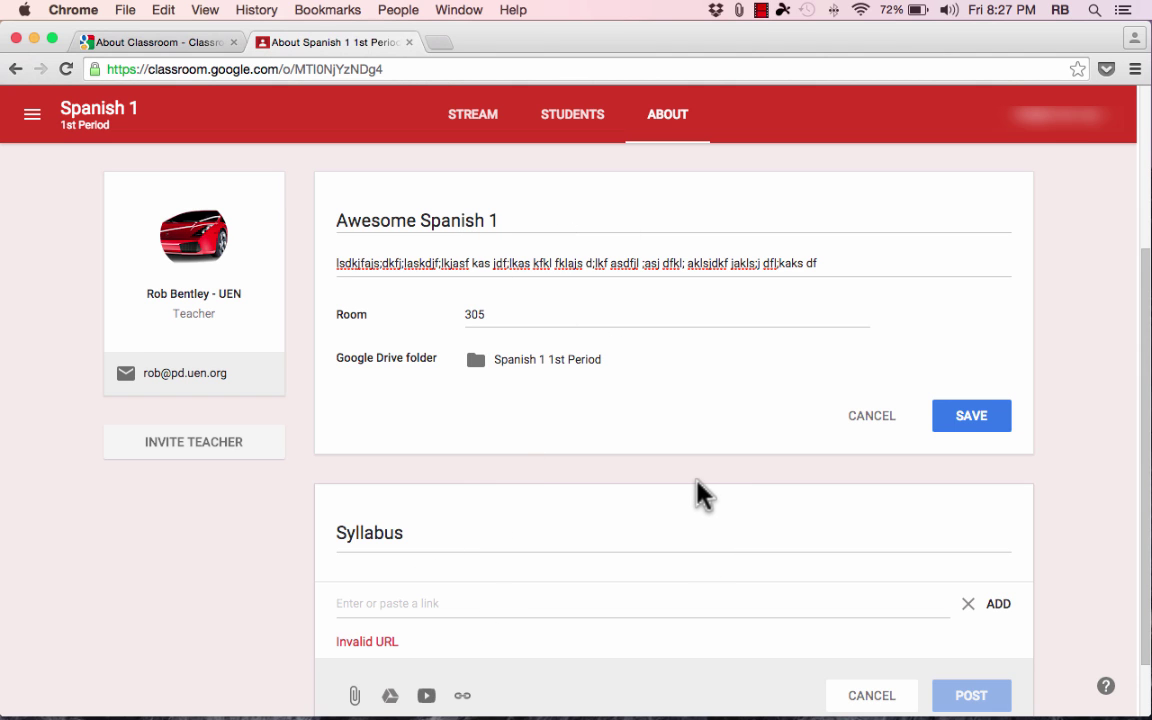
# - View the contact list for inviting another teacher to the class and close it without inviting anyone
pyautogui.scroll(5, 846, 352)
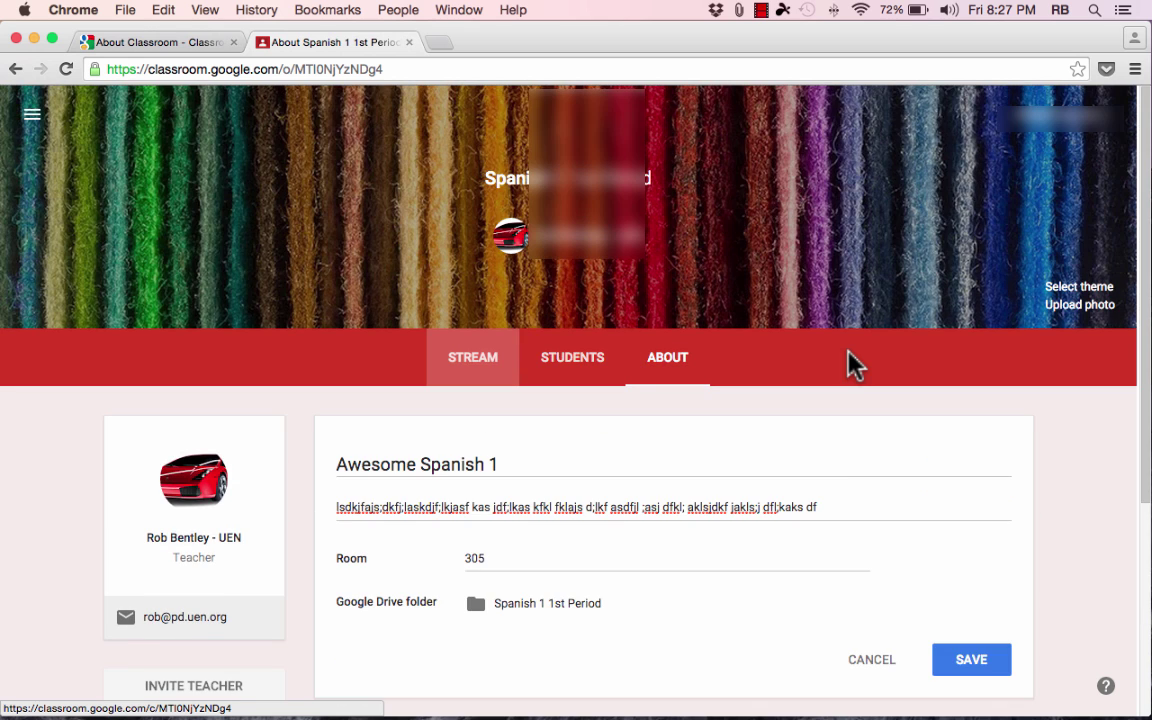
pyautogui.scroll(-3, 848, 352)
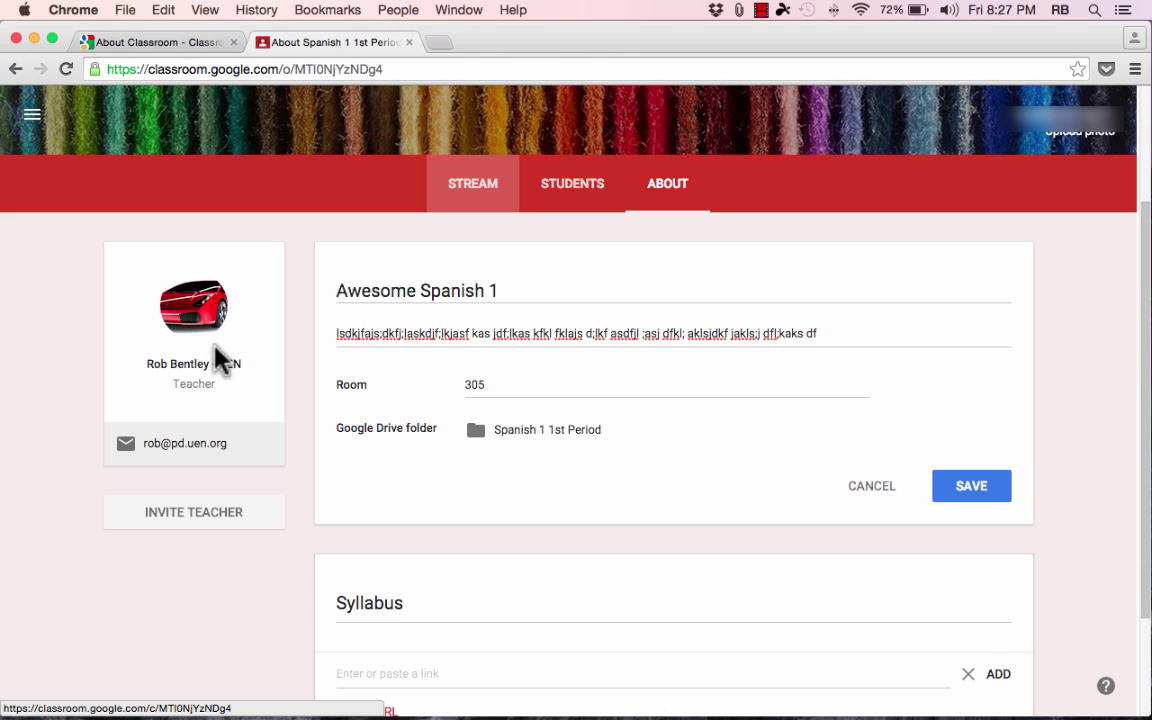
pyautogui.click(180, 527)
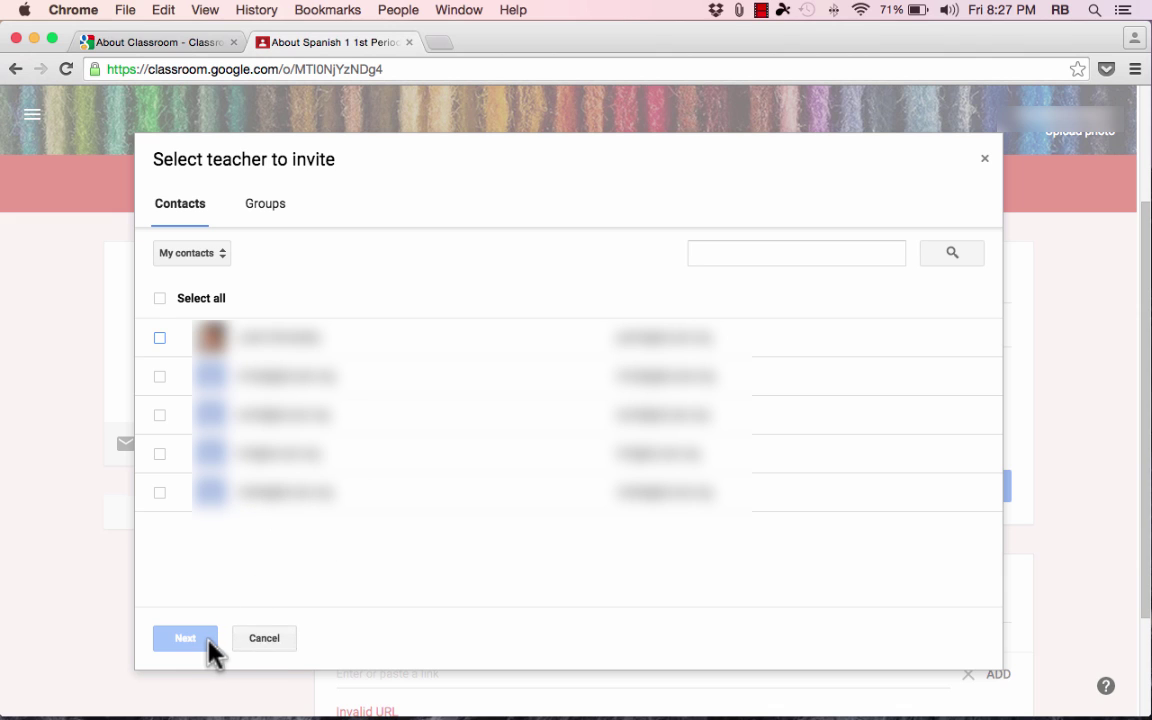
pyautogui.click(984, 168)
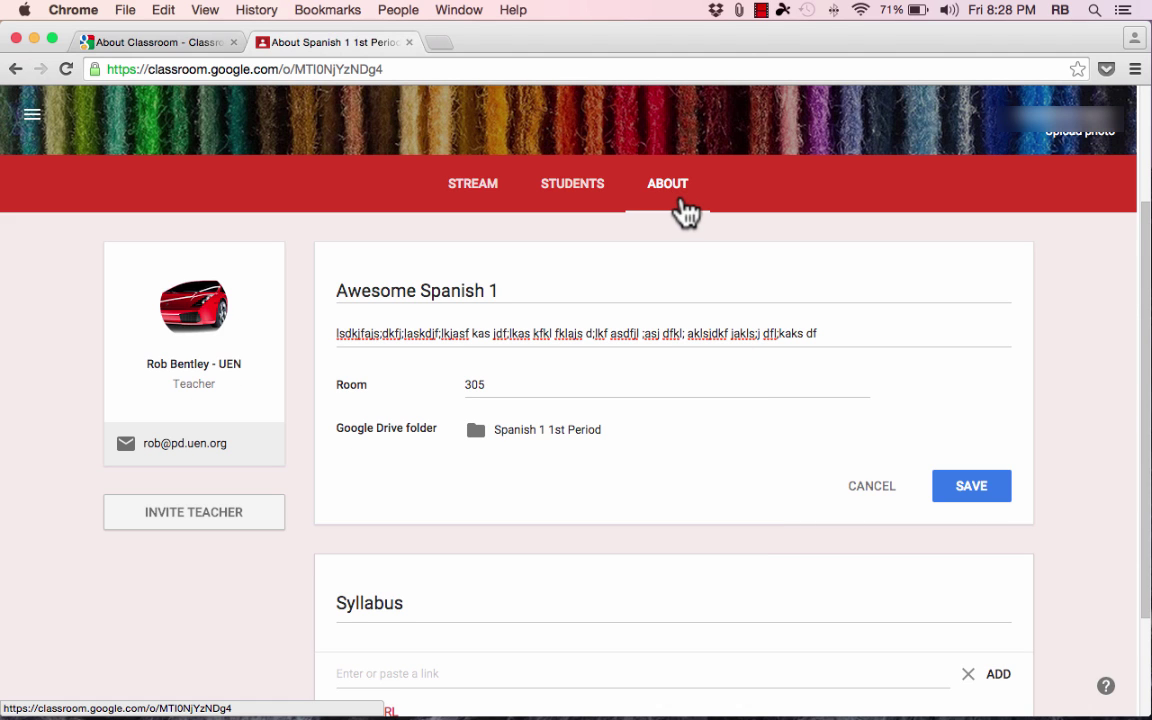
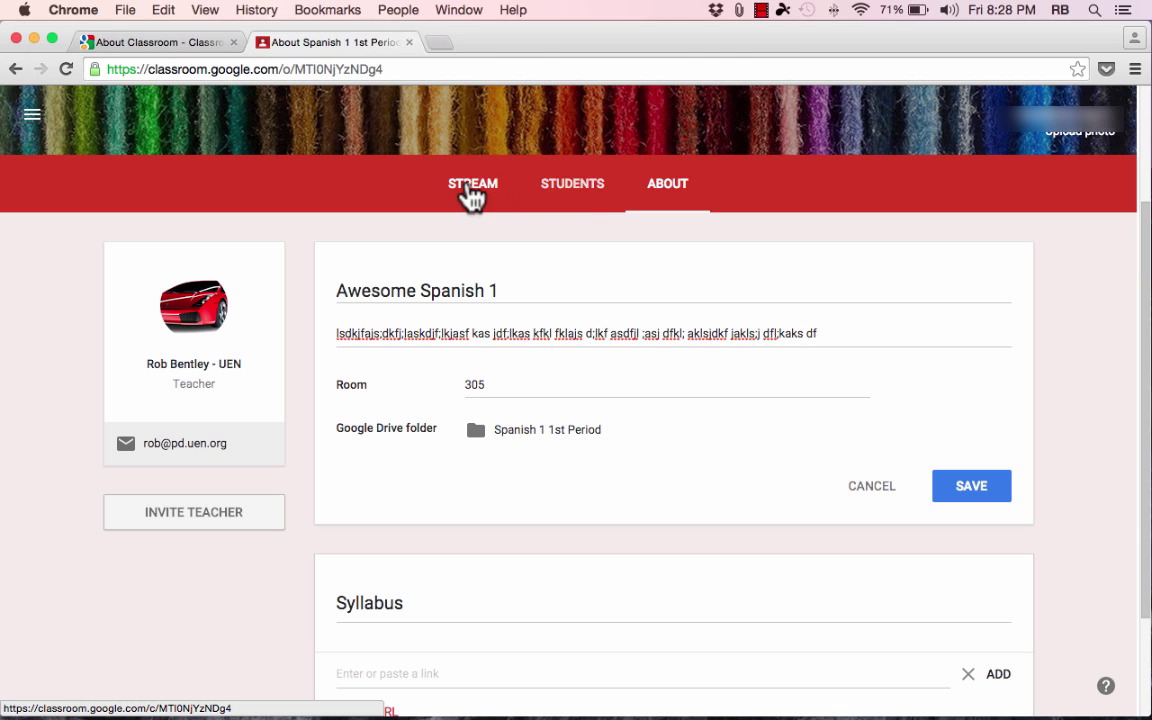
# - Open the class Stream page and look over its posts, upcoming assignments and class code
pyautogui.click(471, 190)
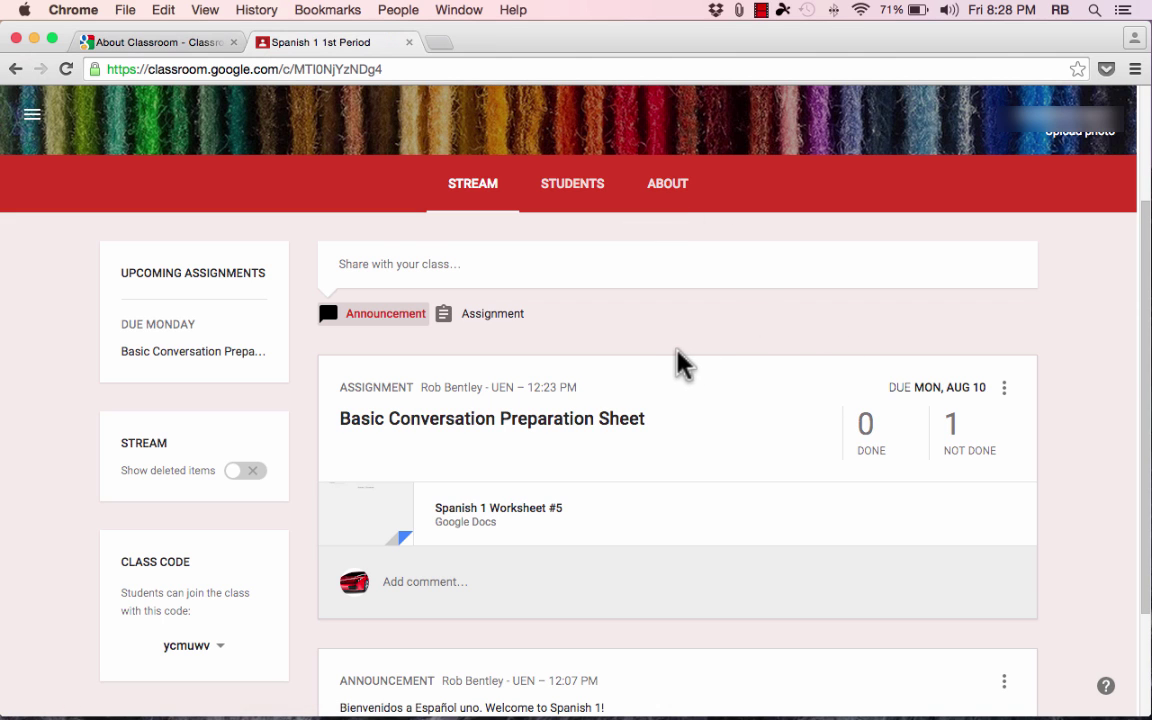
pyautogui.scroll(1, 660, 355)
pyautogui.scroll(-2, 664, 365)
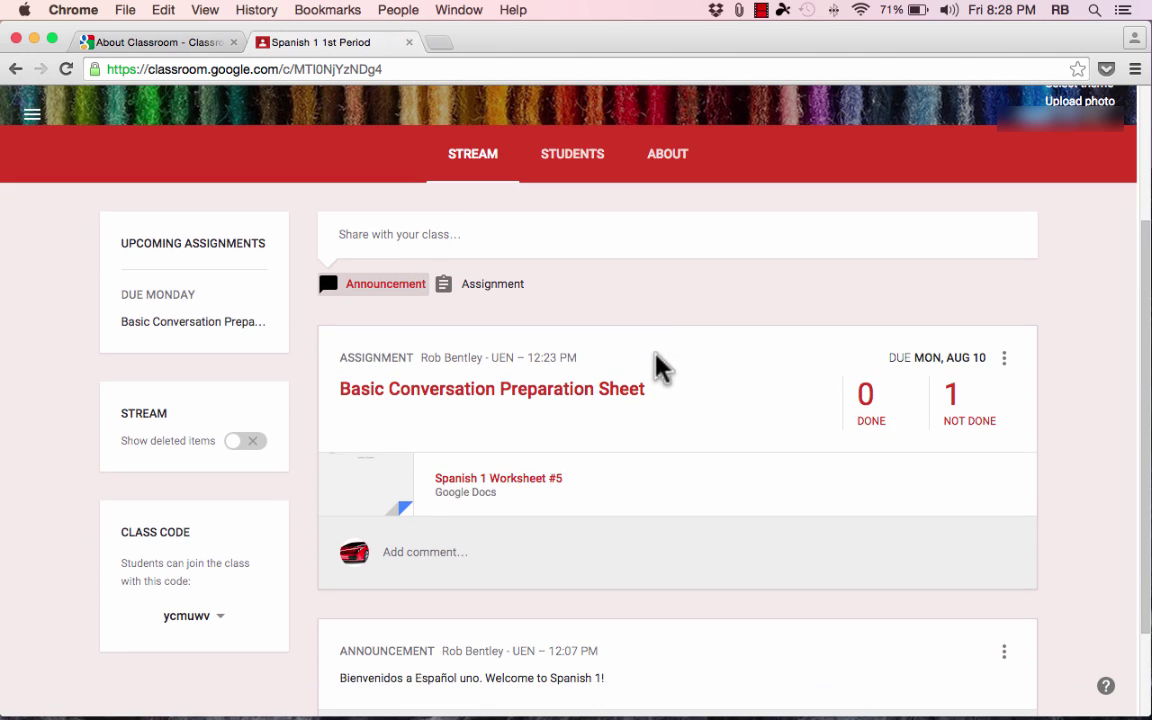
pyautogui.scroll(3, 700, 420)
# - Write a Stream announcement reading "Remember to study for our first test which will be on Monday!"
pyautogui.click(770, 445)
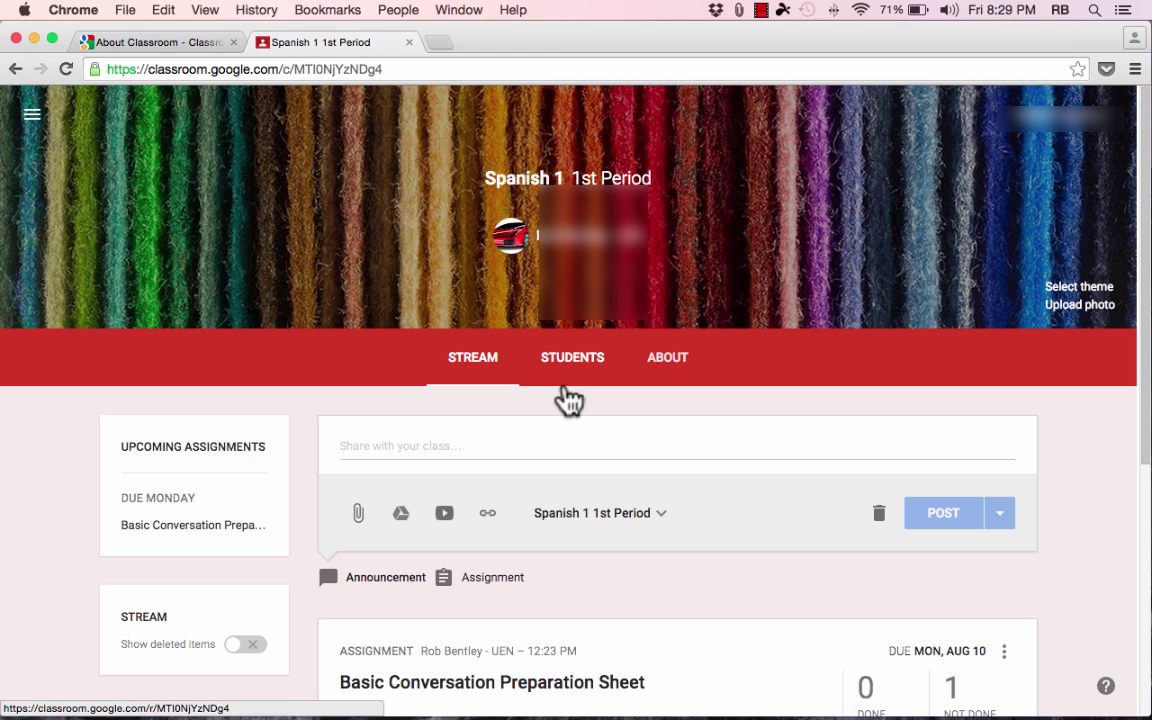
pyautogui.click(373, 445)
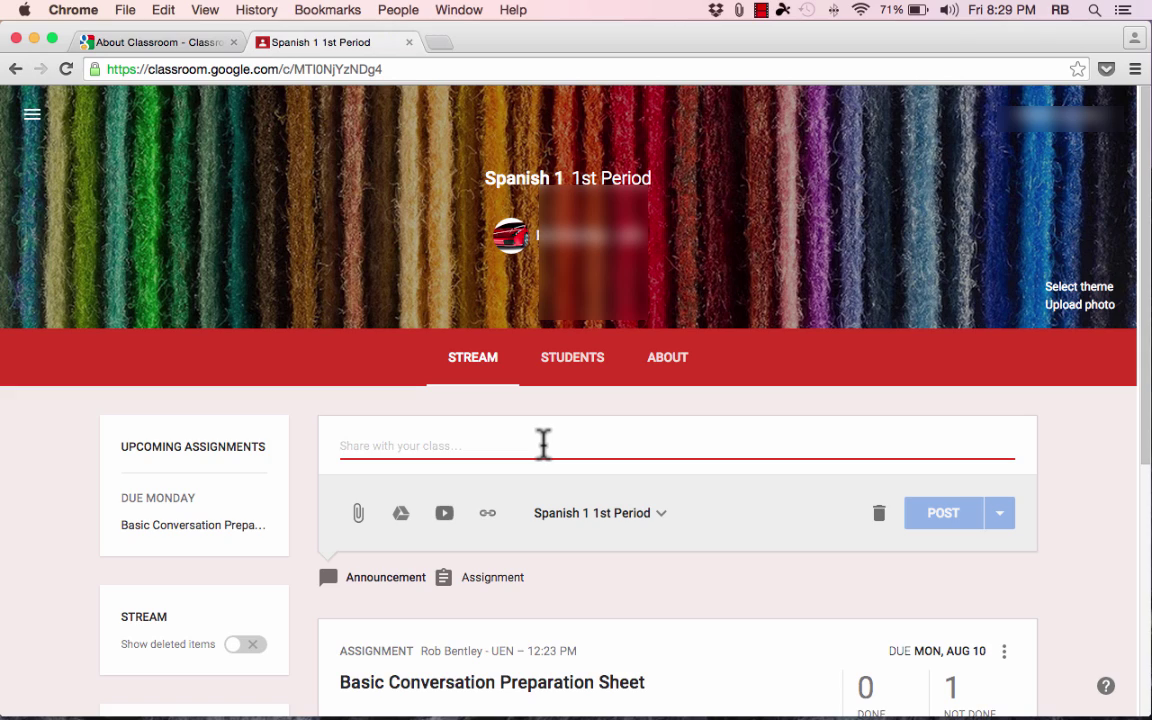
pyautogui.write('H')
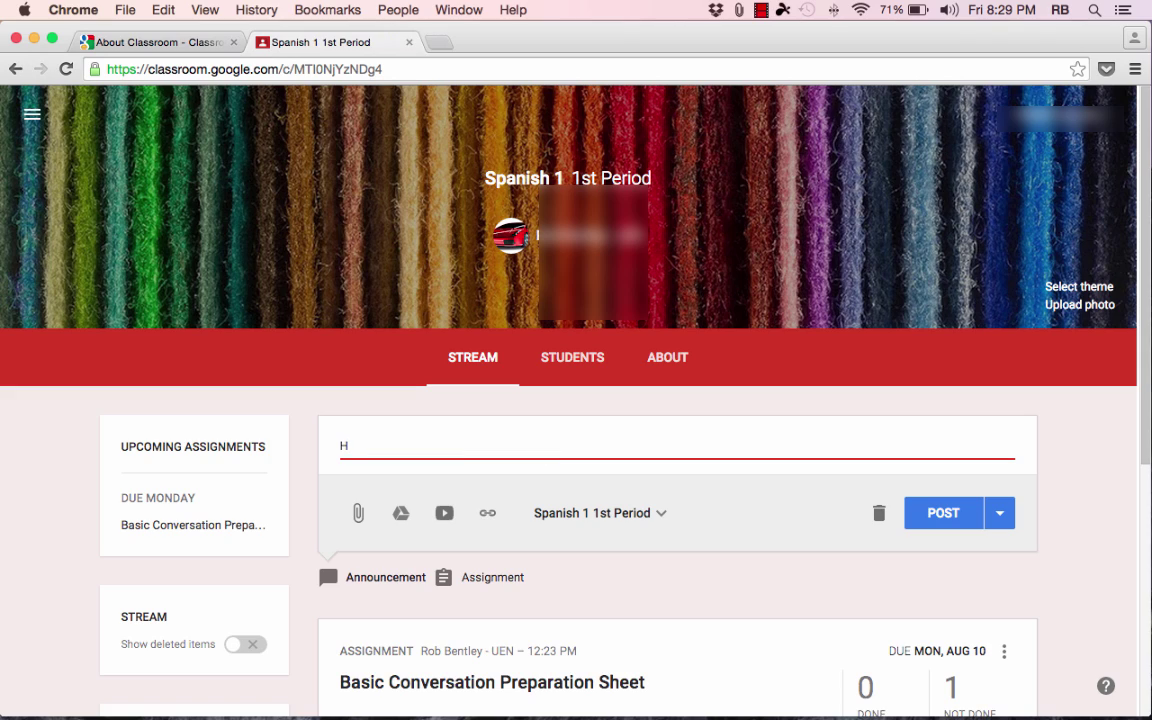
pyautogui.write('i')
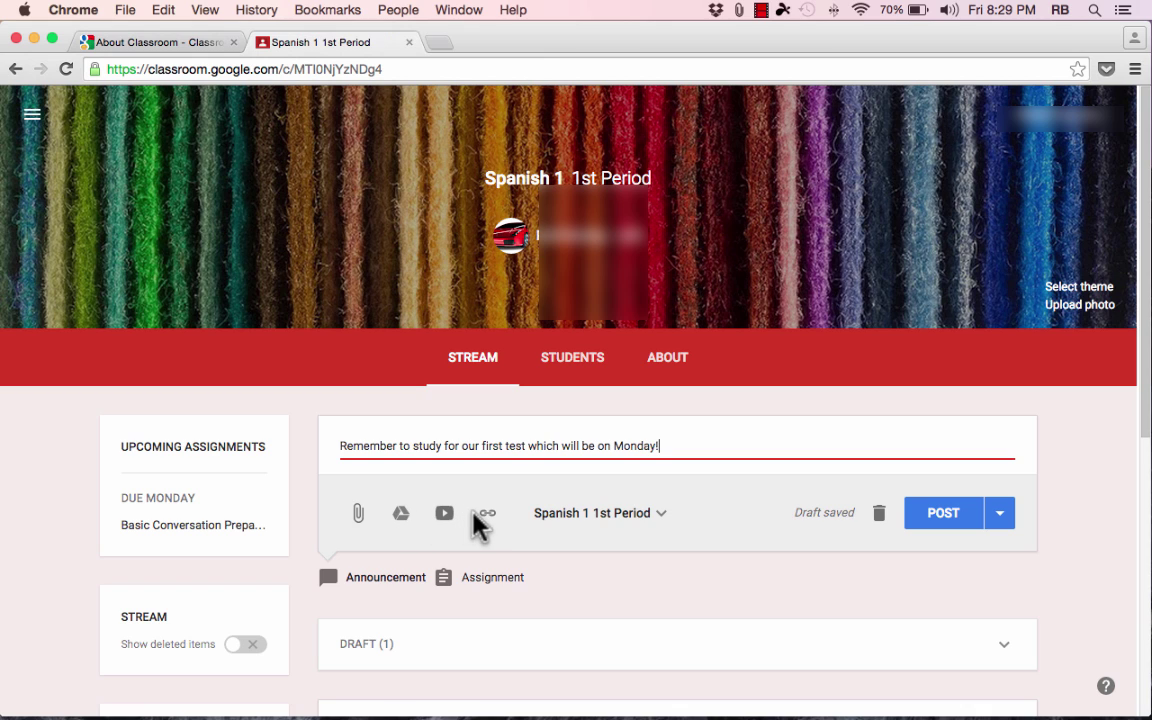
pyautogui.click(617, 512)
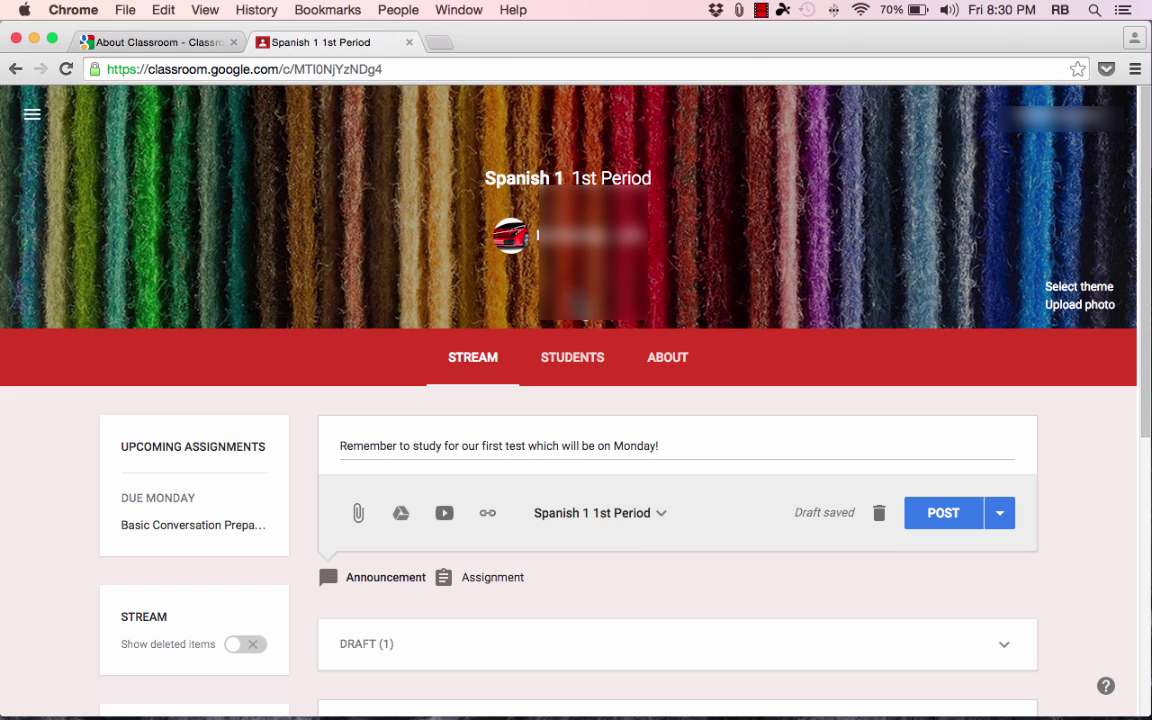
pyautogui.moveTo(670, 195); pyautogui.dragTo(573, 183)
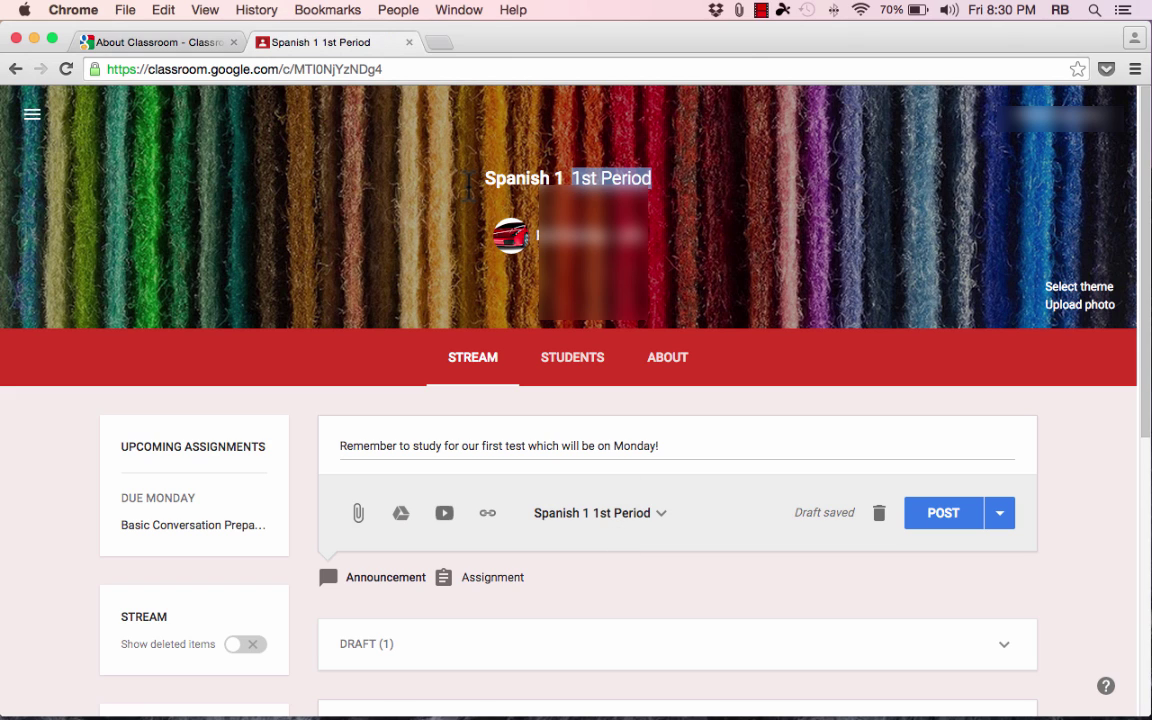
pyautogui.click(694, 211)
pyautogui.moveTo(663, 193); pyautogui.dragTo(440, 163)
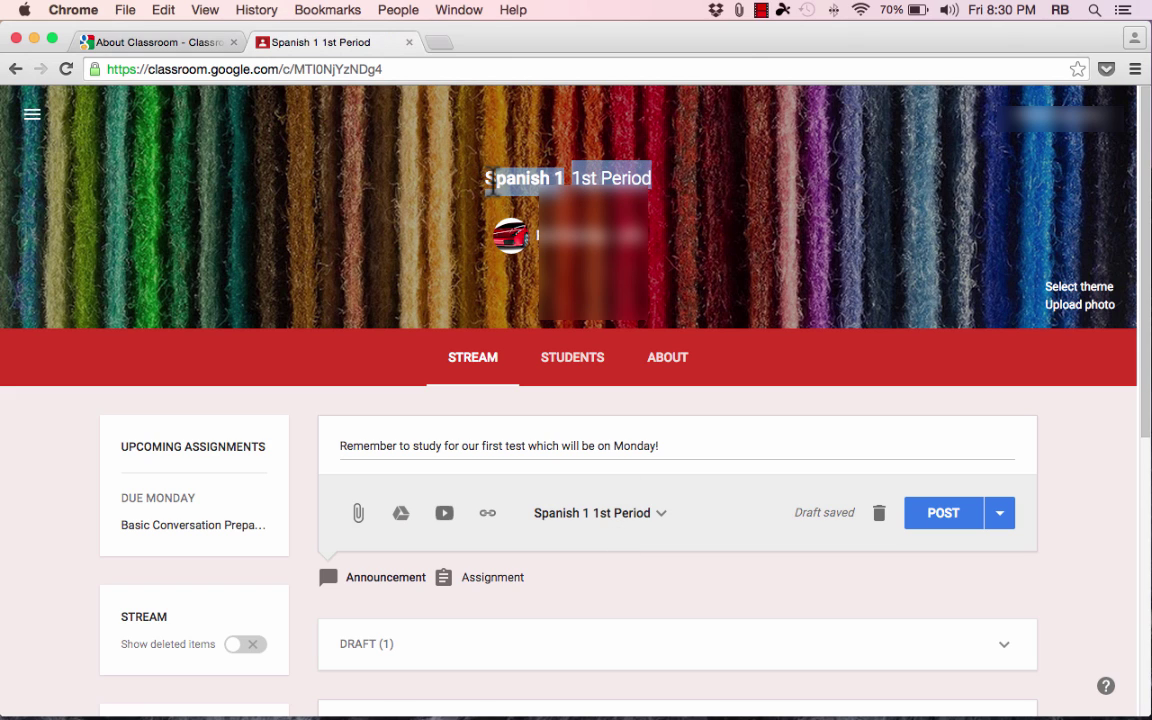
# - Add Spanish 2 2nd Period as a recipient class for the announcement alongside Spanish 1 1st Period
pyautogui.click(662, 515)
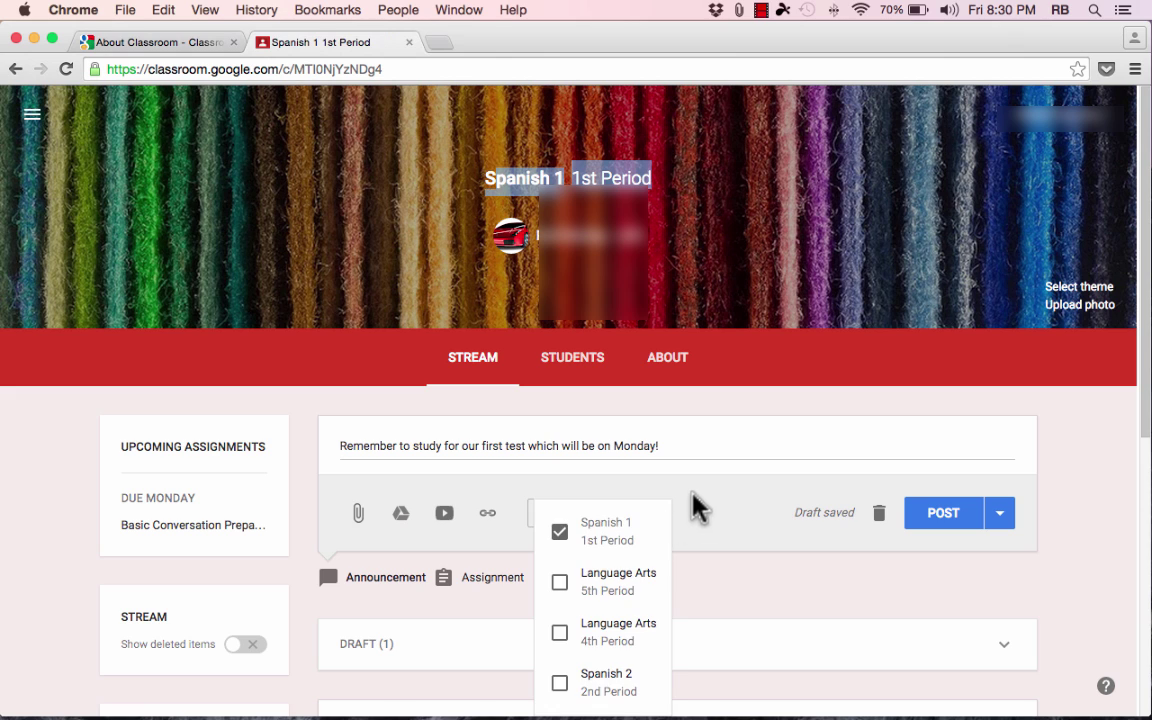
pyautogui.click(666, 512)
pyautogui.click(662, 515)
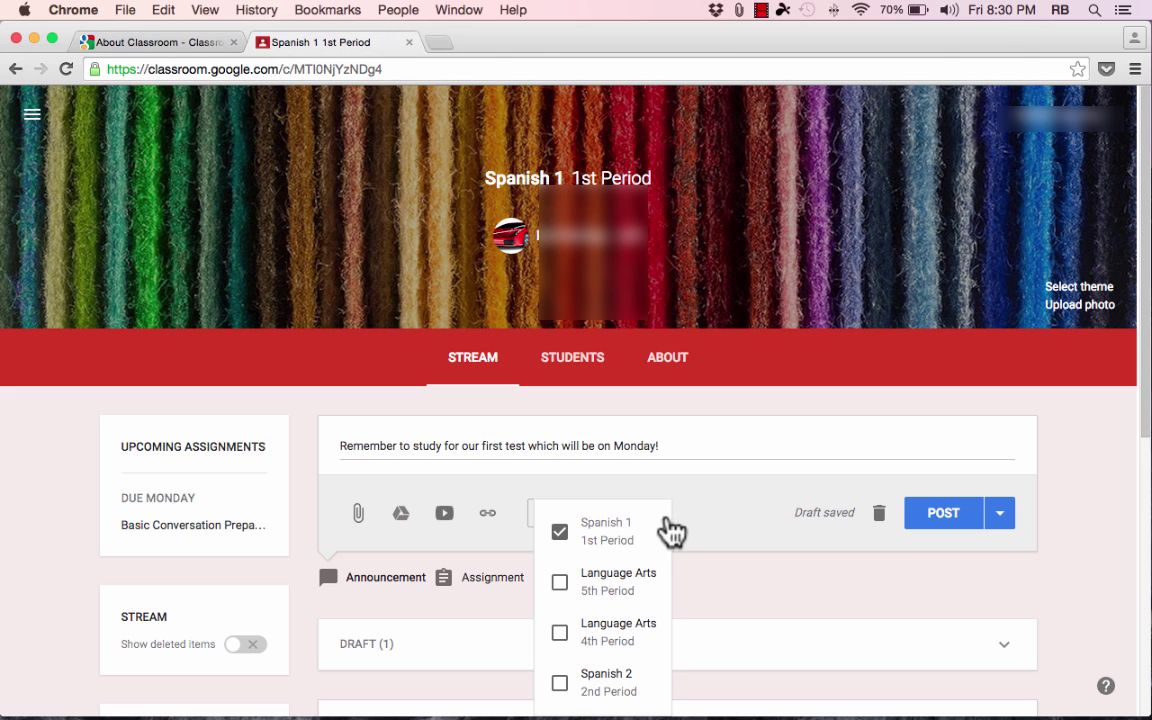
pyautogui.scroll(-1, 672, 540)
pyautogui.click(561, 688)
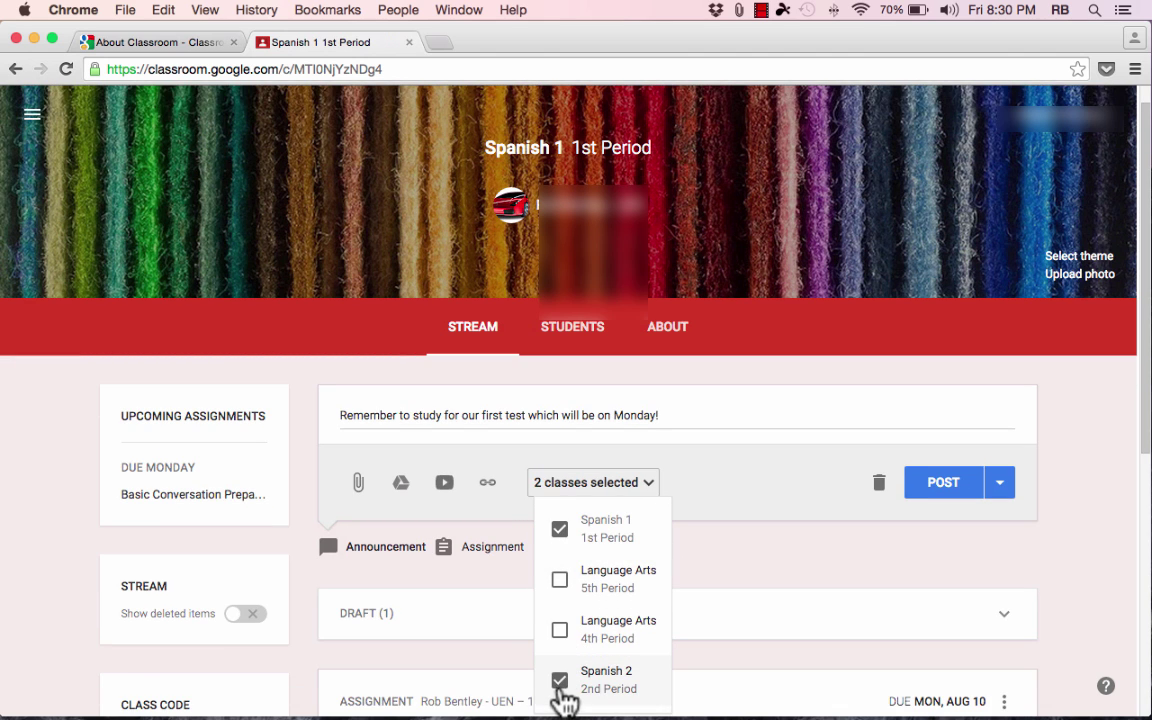
pyautogui.scroll(-5, 663, 674)
pyautogui.scroll(4, 678, 537)
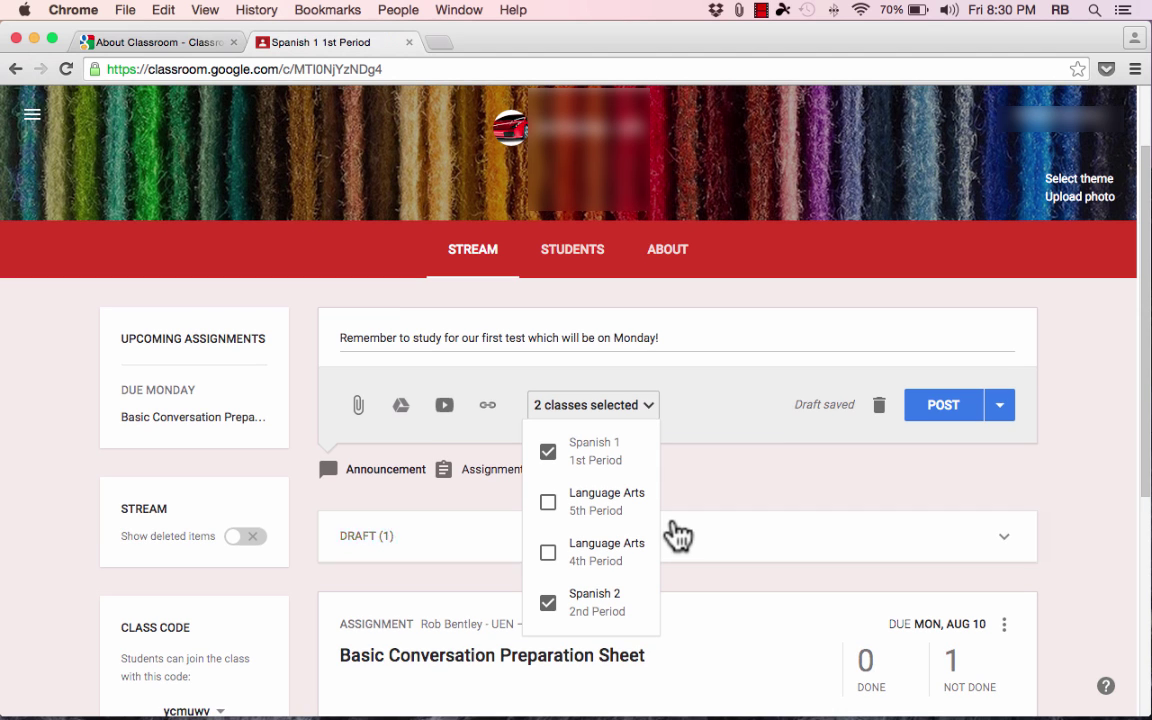
pyautogui.click(672, 375)
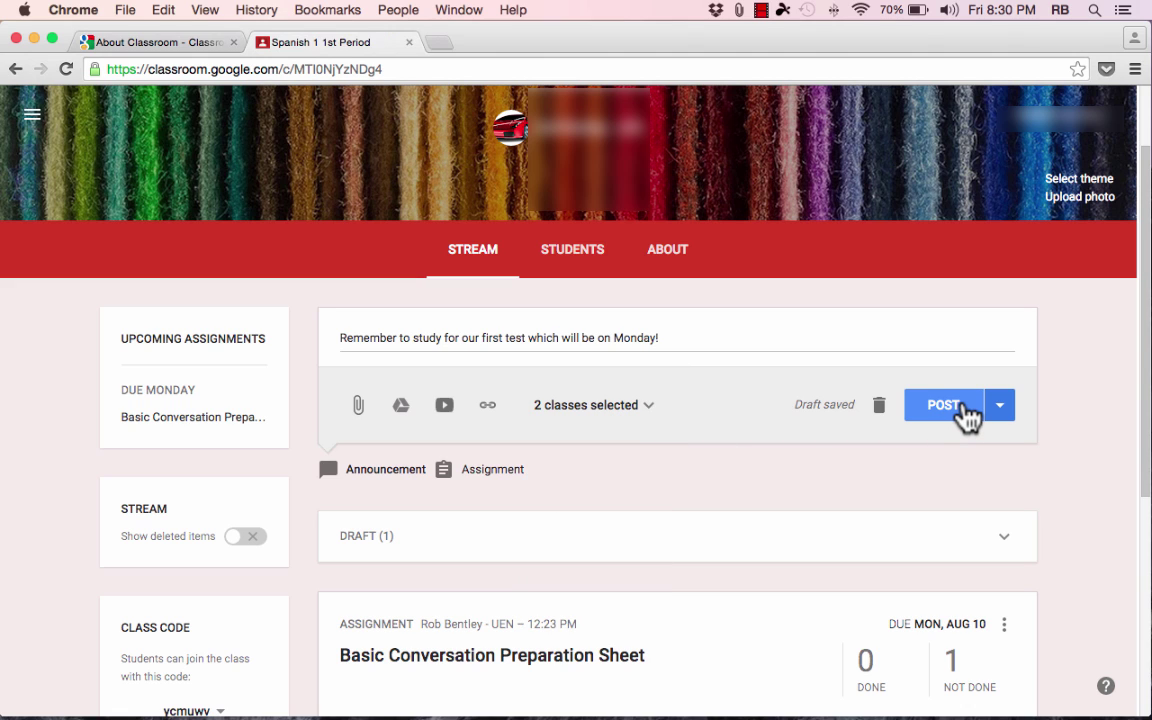
# - Post the test reminder announcement to the selected classes and view it in the Stream
pyautogui.click(999, 410)
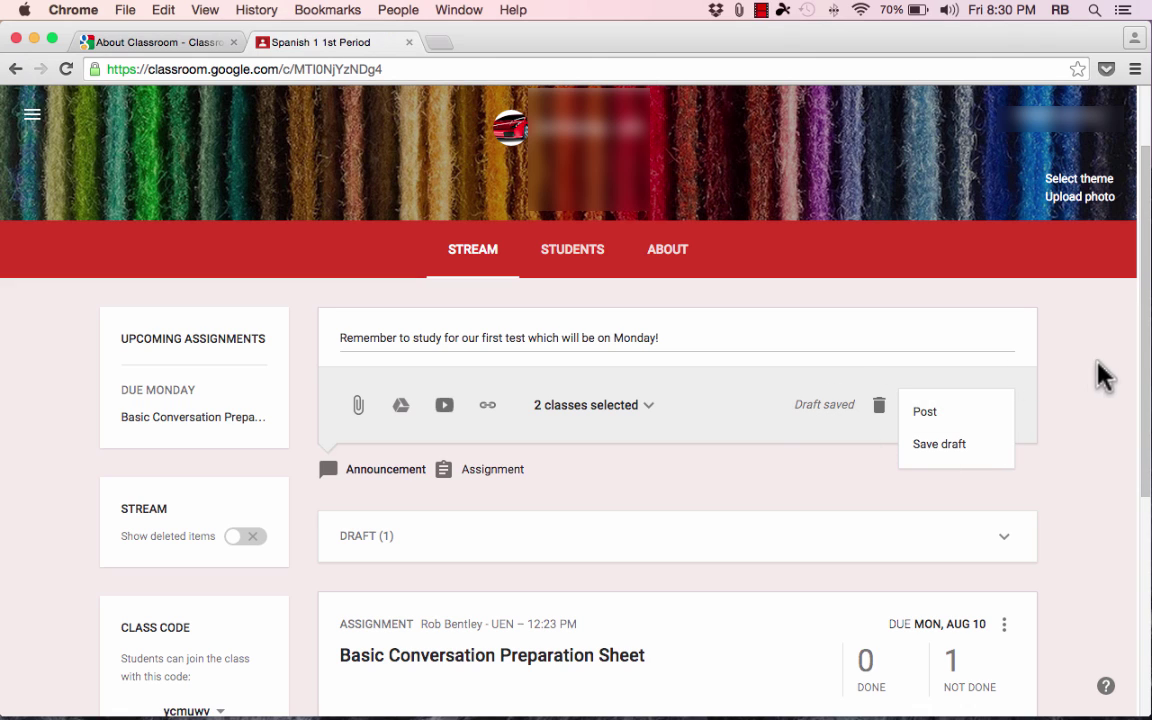
pyautogui.click(938, 415)
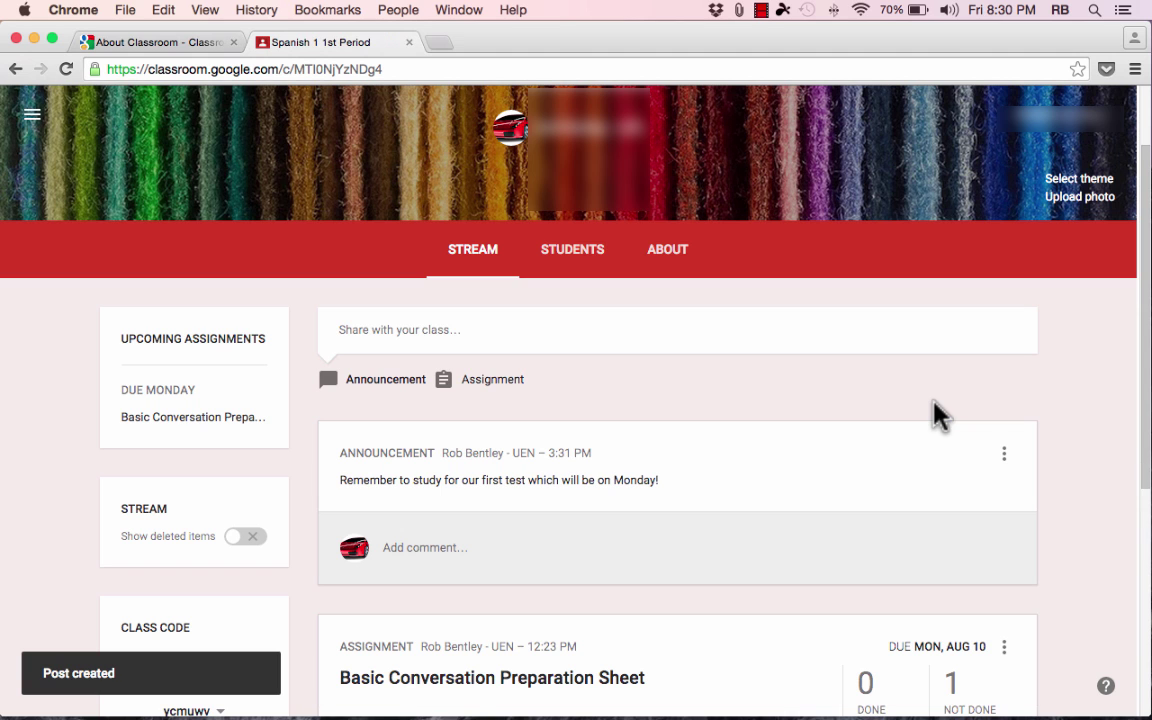
pyautogui.scroll(-2, 802, 483)
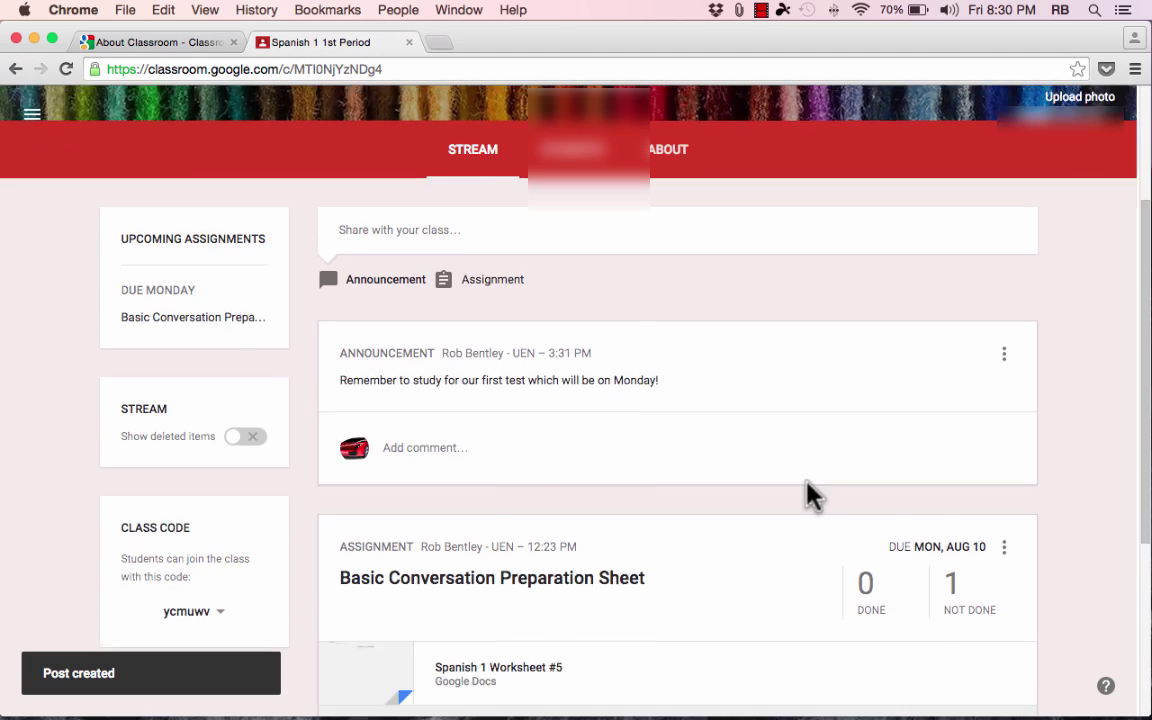
pyautogui.scroll(-3, 810, 493)
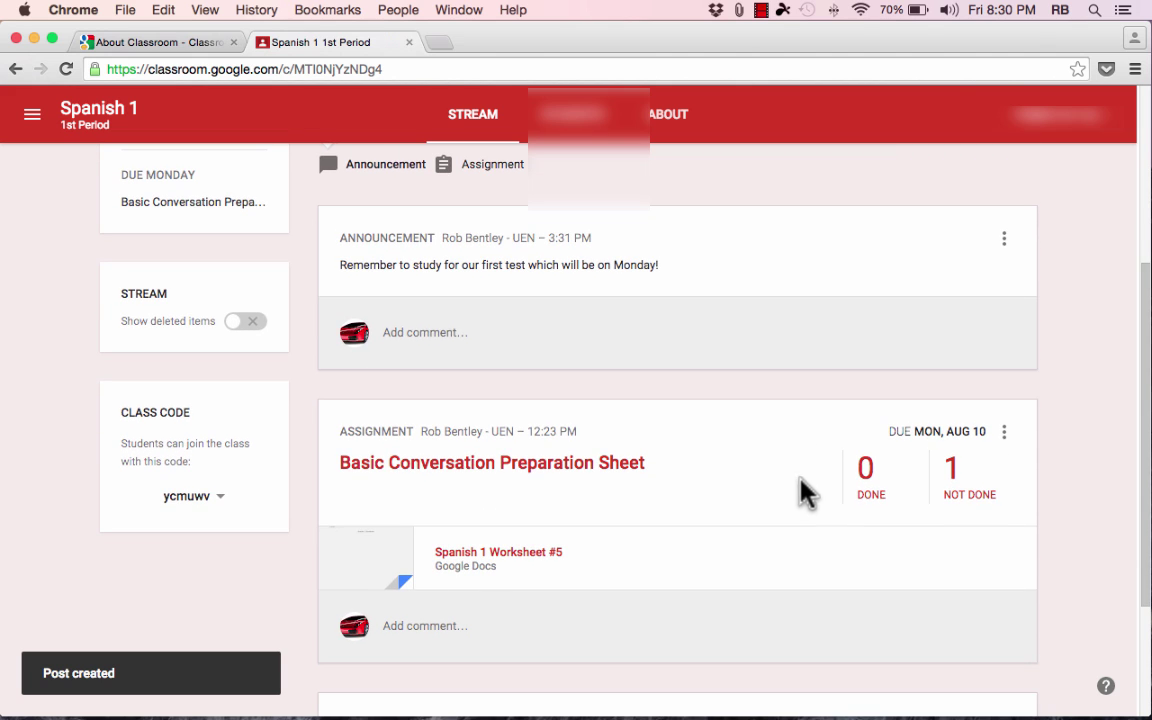
pyautogui.scroll(5, 530, 350)
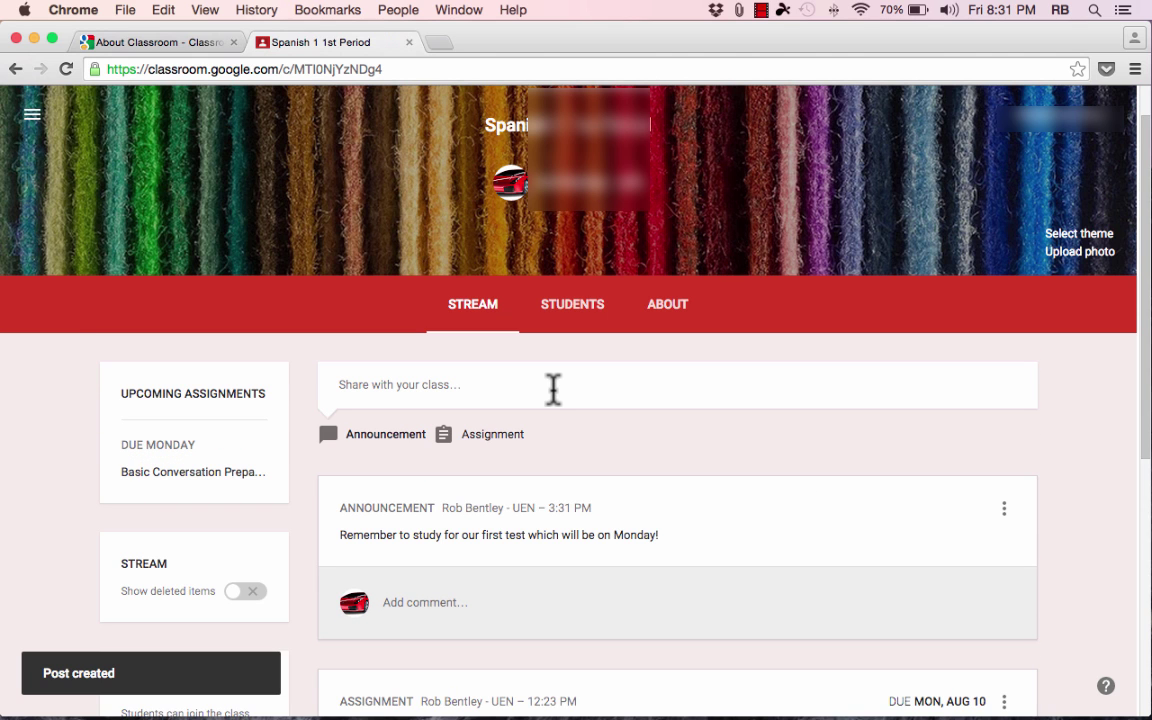
# - Start a new assignment titled "Assignment #1: Why I Want to Learn Spanish" and fill its description with placeholder text
pyautogui.click(497, 440)
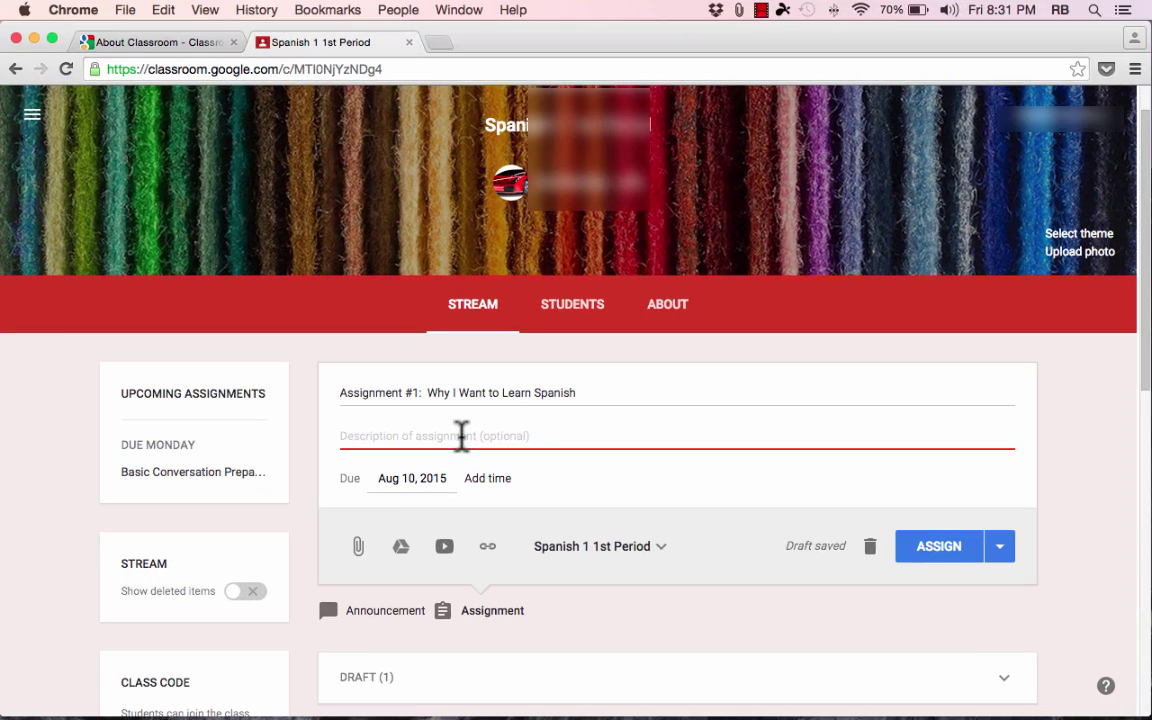
pyautogui.write('al;skjlfkj alsk')
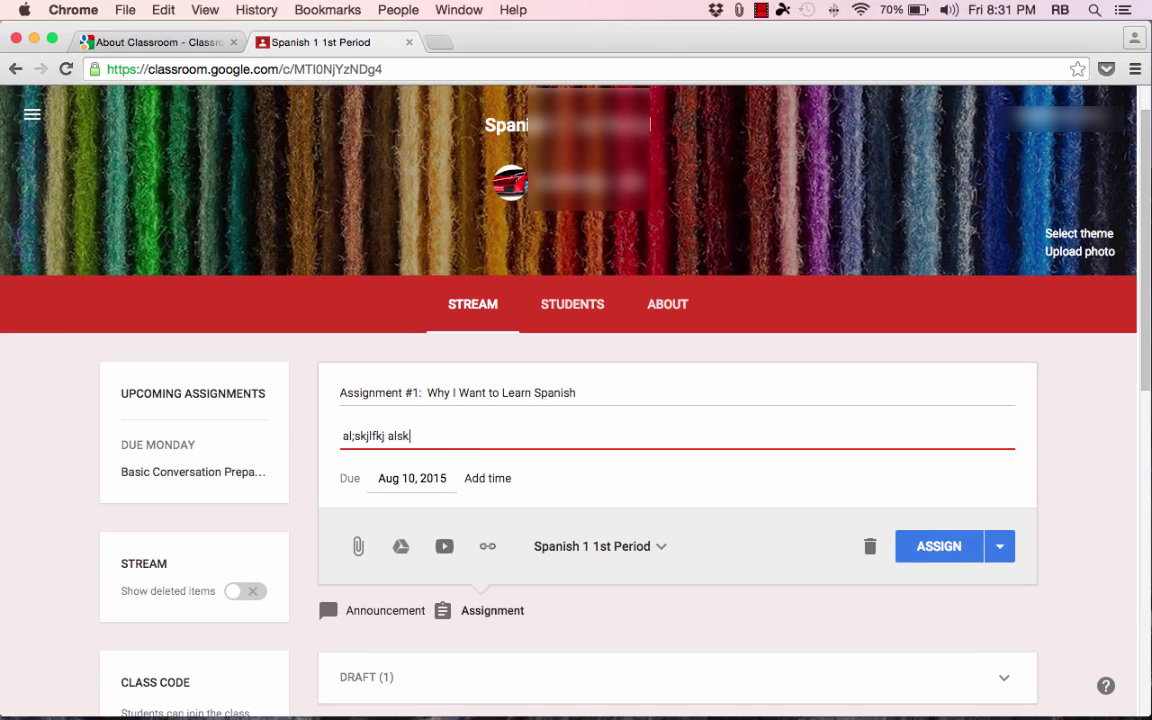
pyautogui.write('jfkl ;;lk jsalkjlsdlf sal f;lkasf ;afjks dlk;')
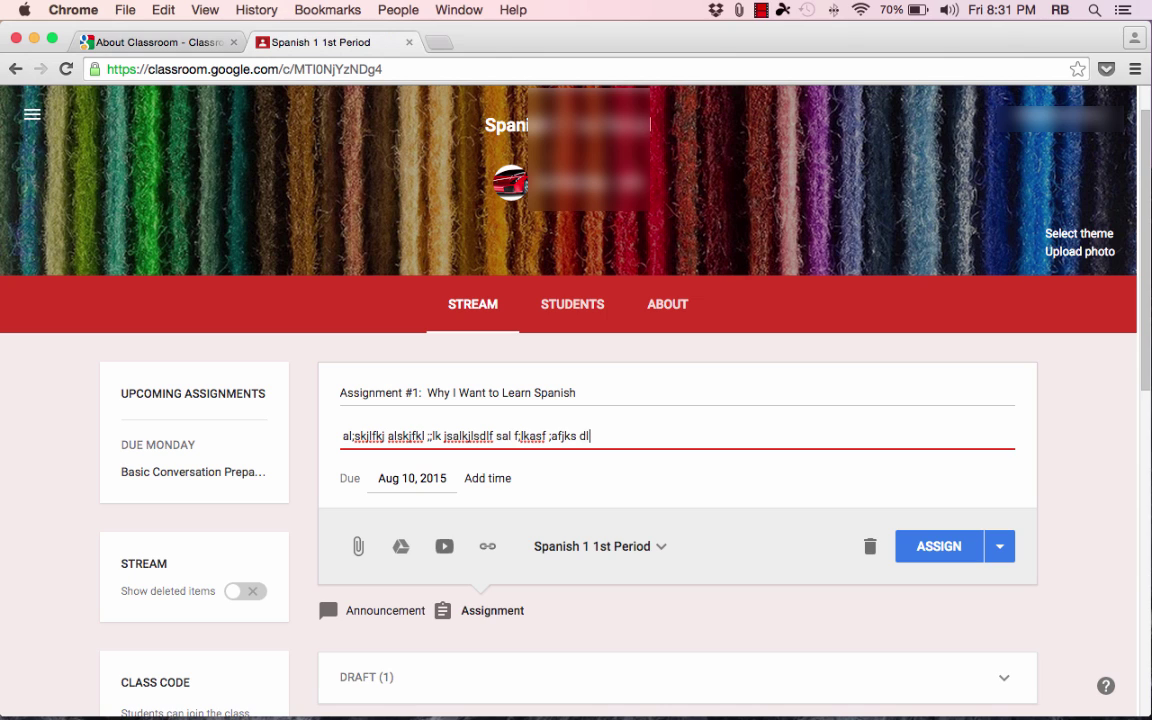
# - Set the assignment's due date to Aug 21, 2015 and add a due time of 11:59 PM
pyautogui.click(420, 478)
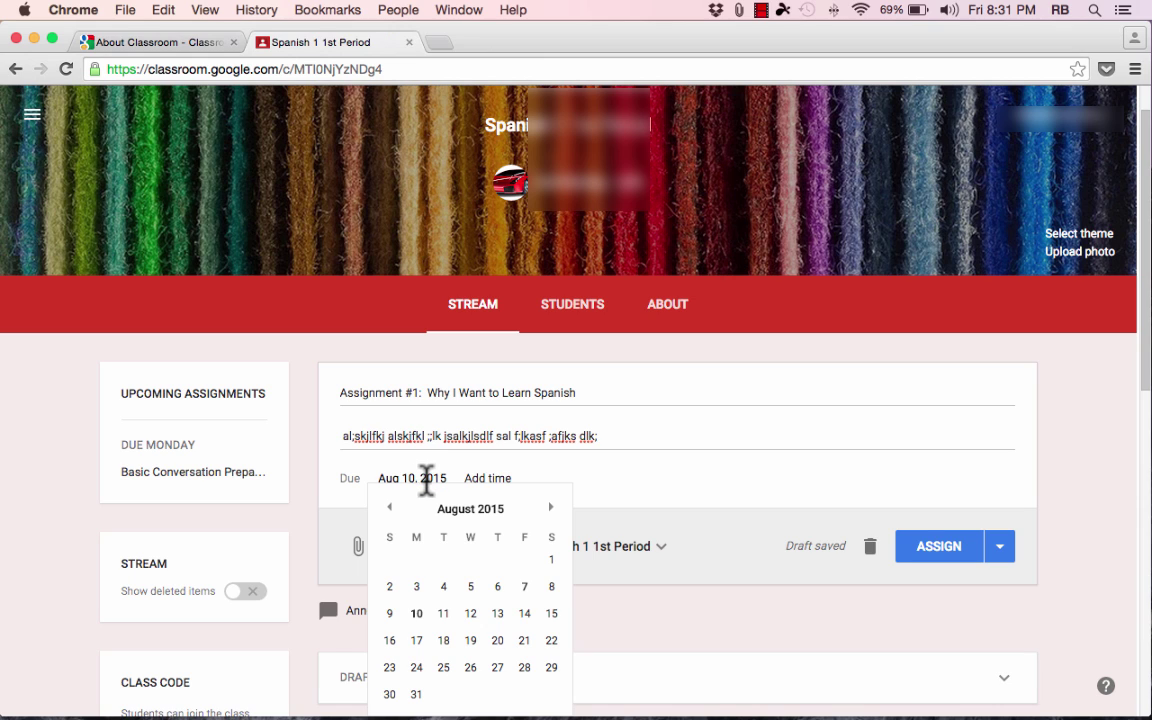
pyautogui.click(524, 642)
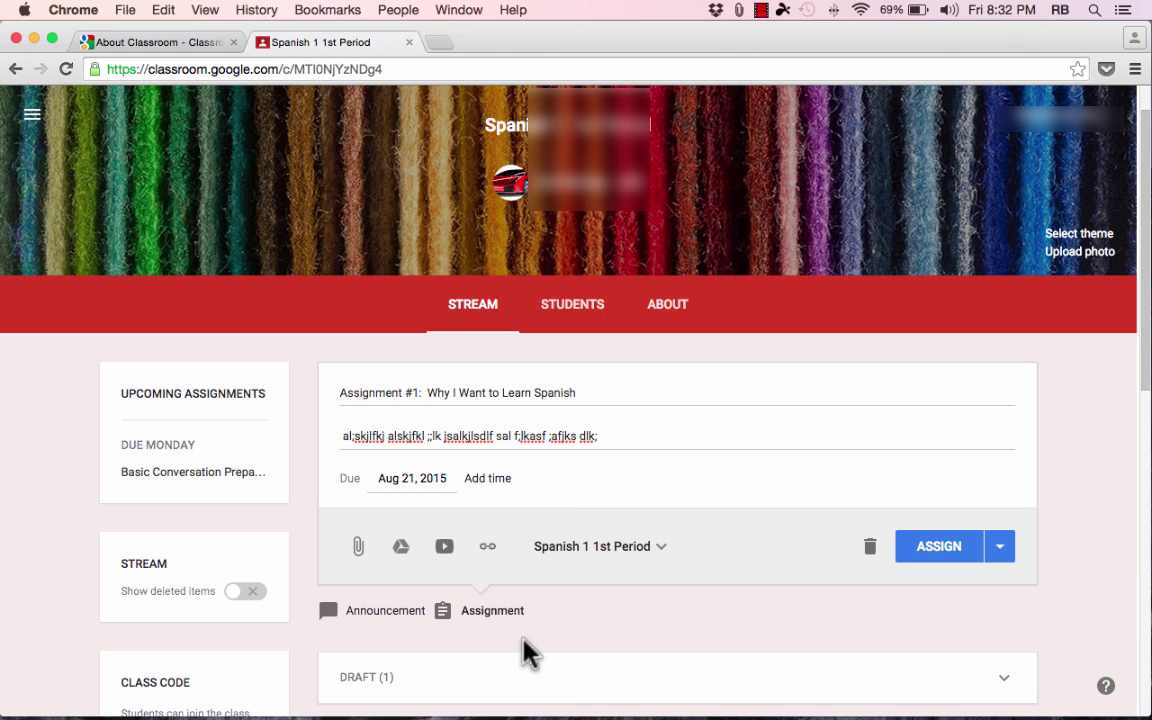
pyautogui.click(497, 484)
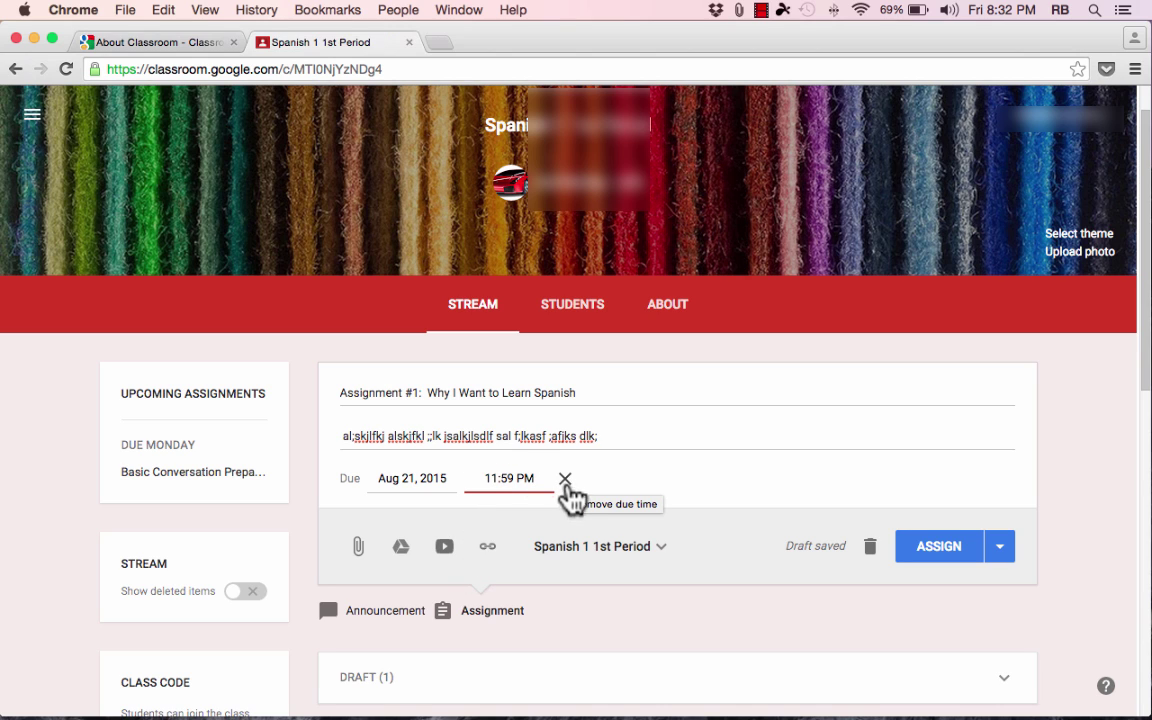
# - Look over the Google Drive, YouTube and web link attachment options for the assignment, adding nothing
pyautogui.click(408, 548)
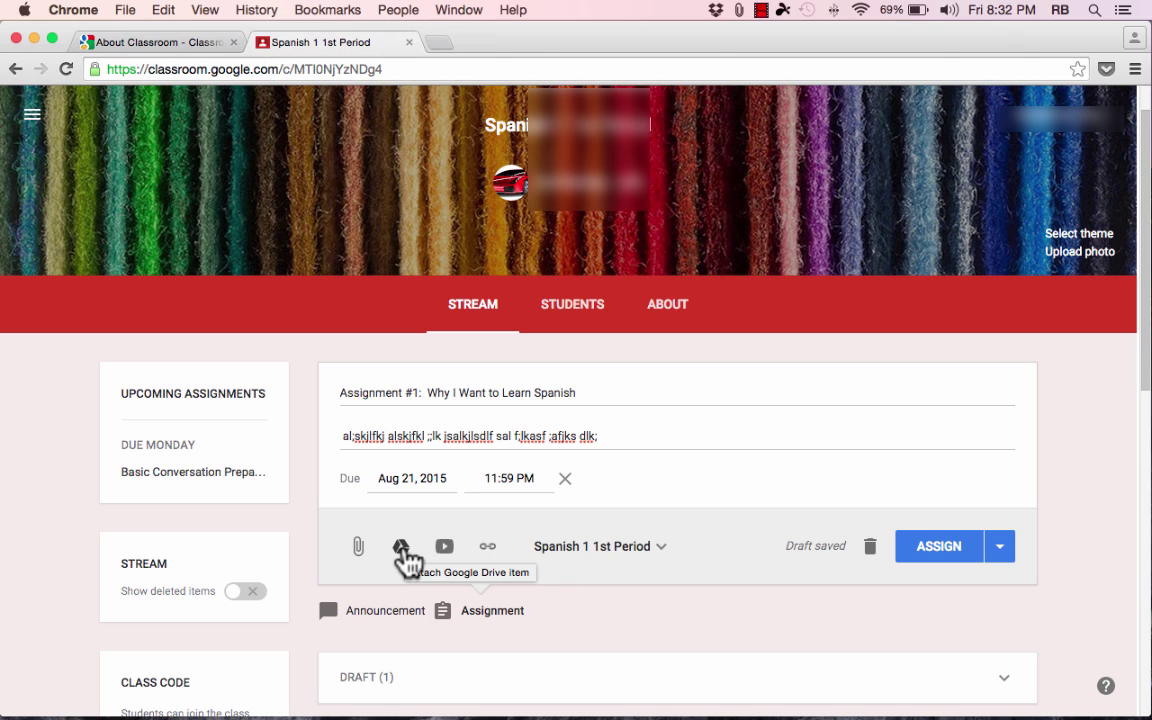
pyautogui.click(445, 549)
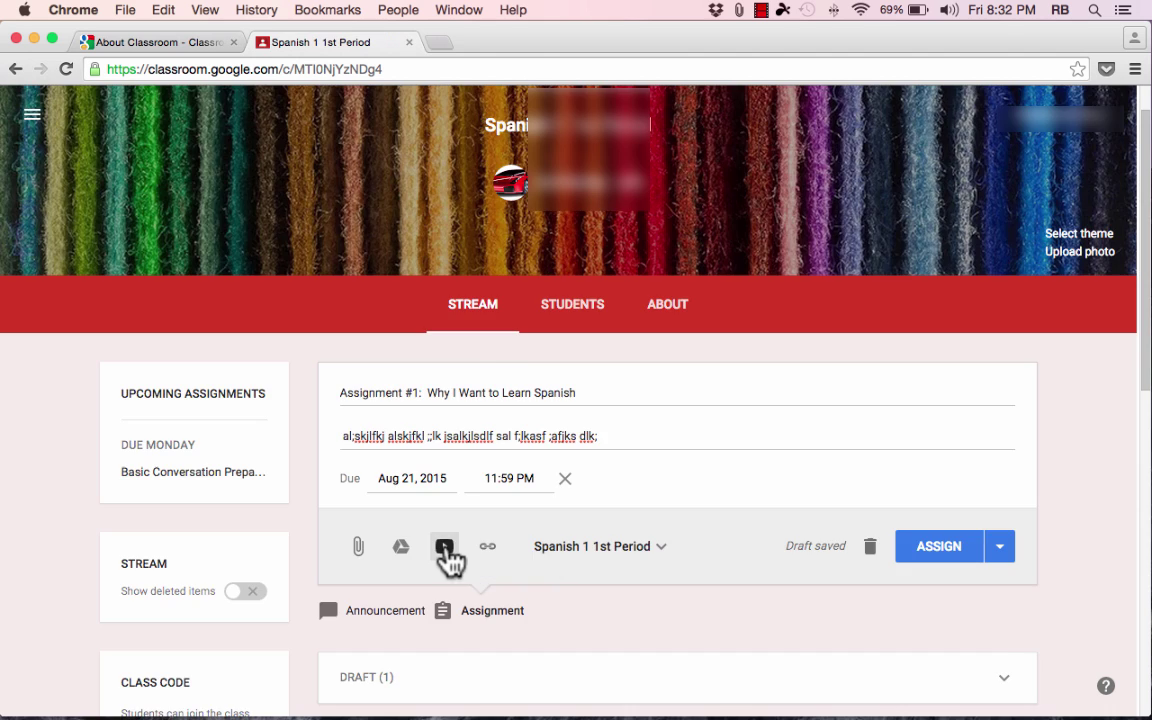
pyautogui.click(985, 159)
pyautogui.click(488, 548)
pyautogui.click(358, 597)
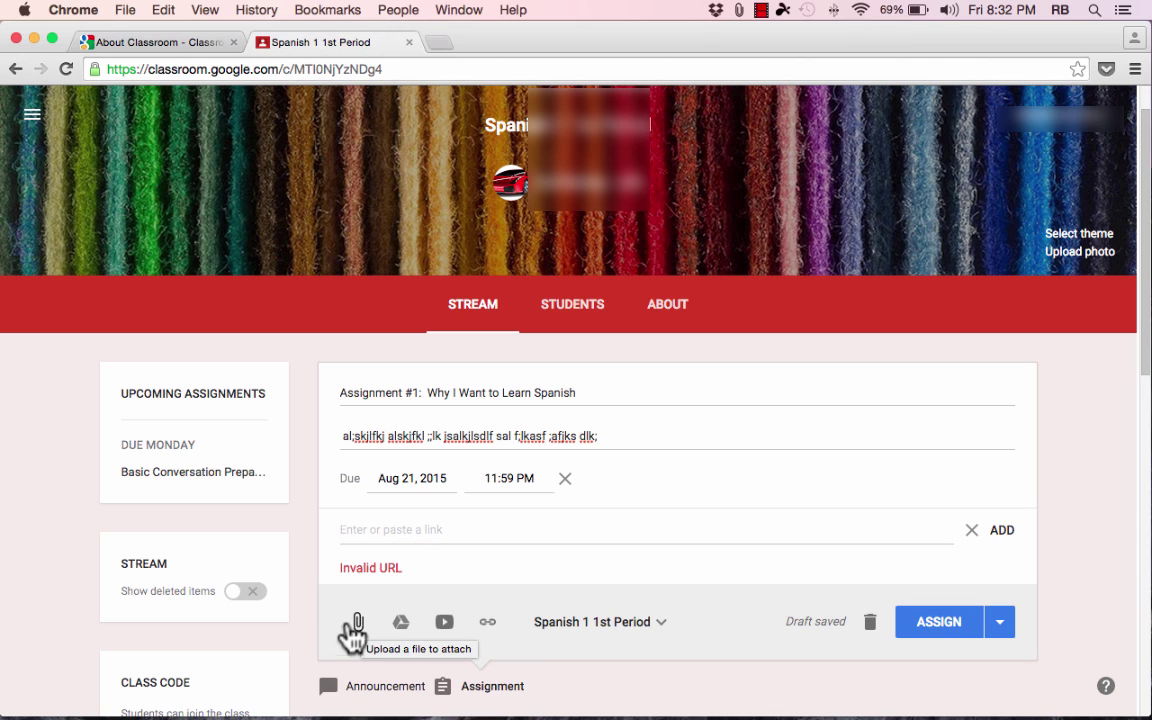
# - Attach the Google Sheets file "Spanish 1 Clothing Quiz (Responses)" from My Drive to the assignment
pyautogui.click(402, 628)
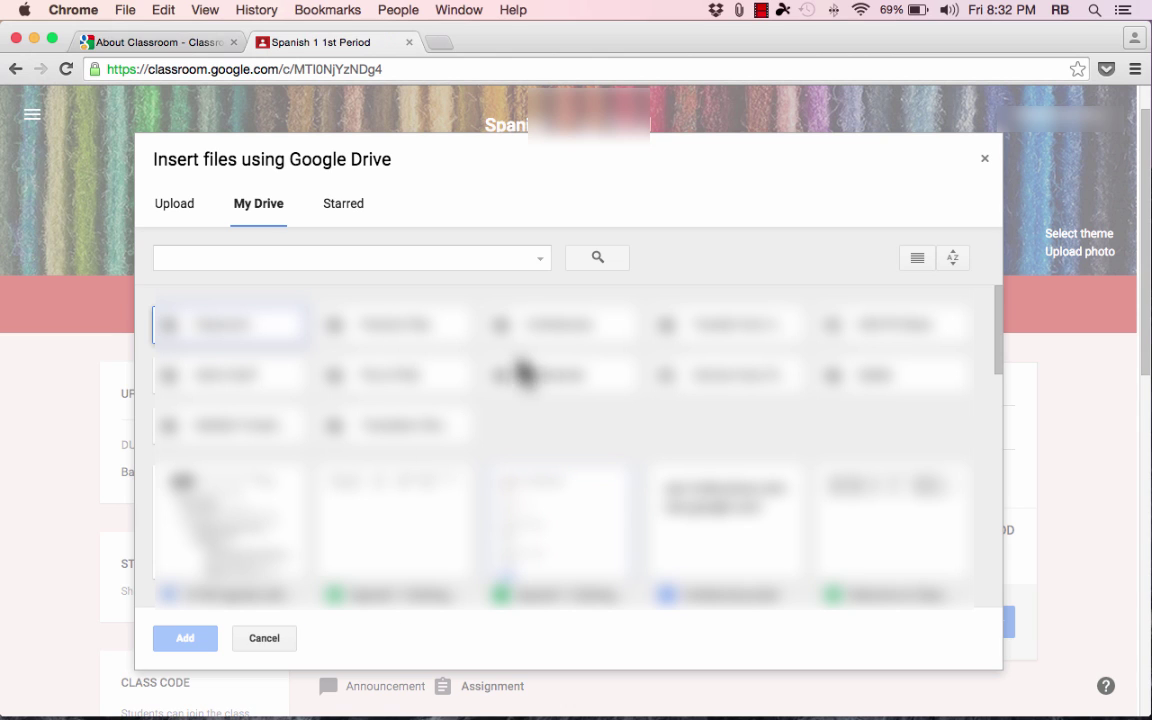
pyautogui.scroll(-2, 330, 340)
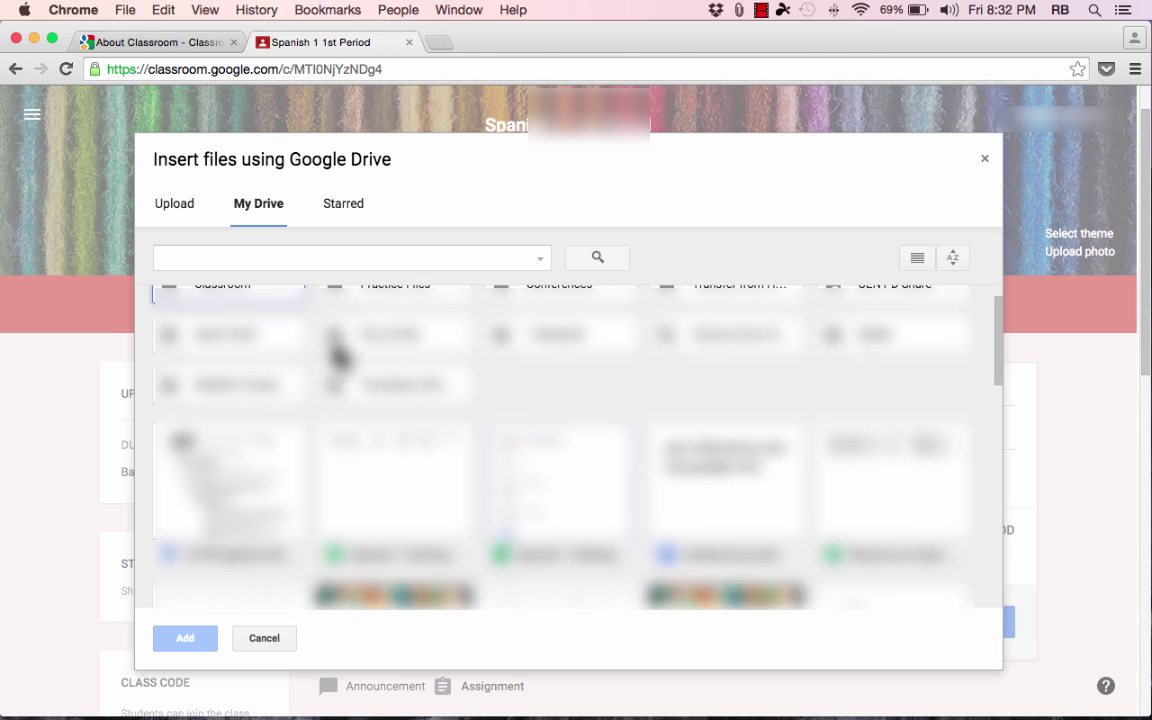
pyautogui.scroll(-6, 340, 352)
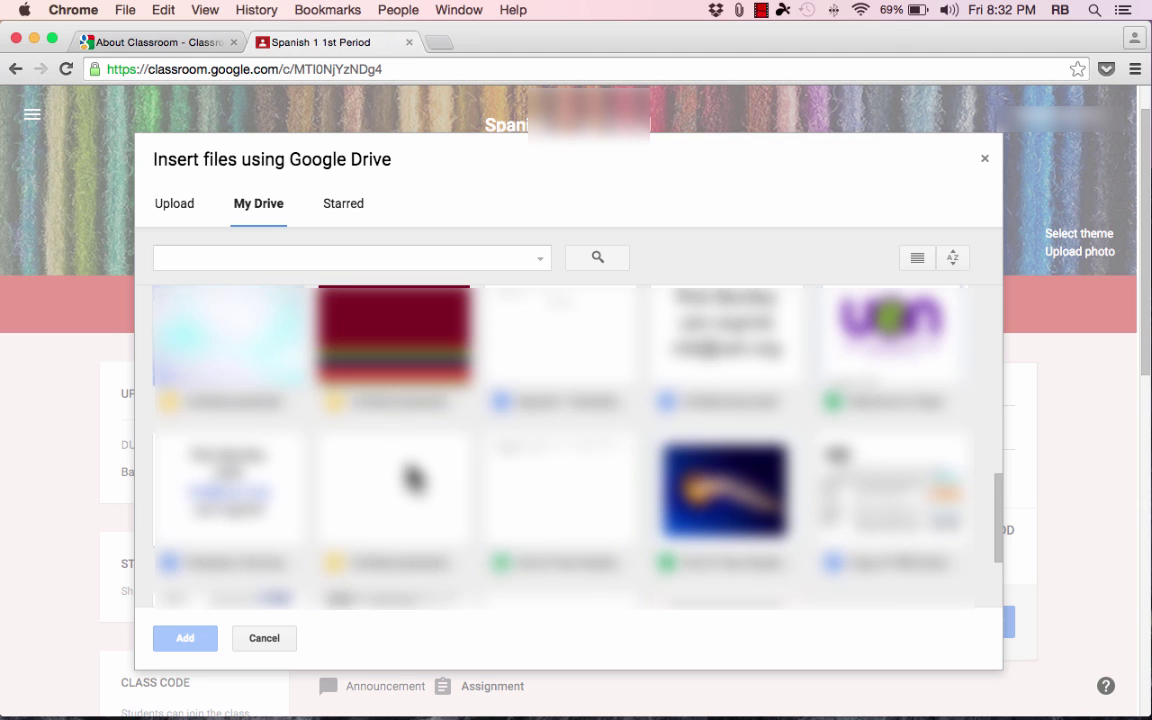
pyautogui.scroll(6, 412, 478)
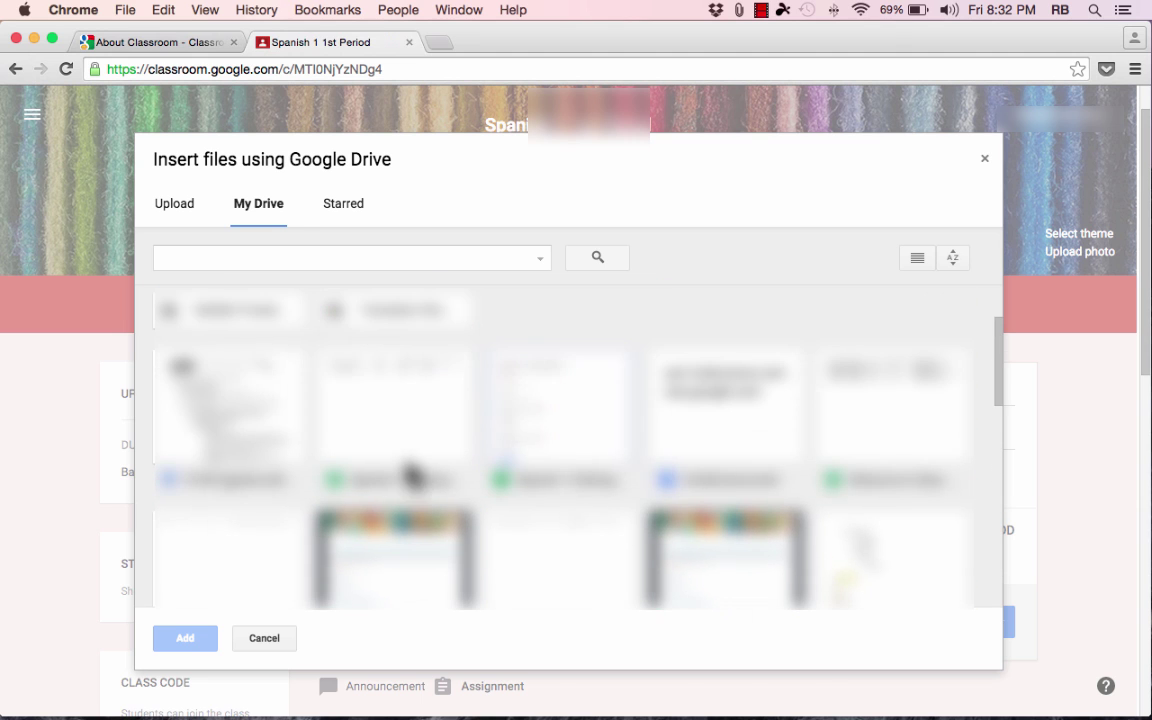
pyautogui.scroll(-1, 400, 510)
pyautogui.click(412, 525)
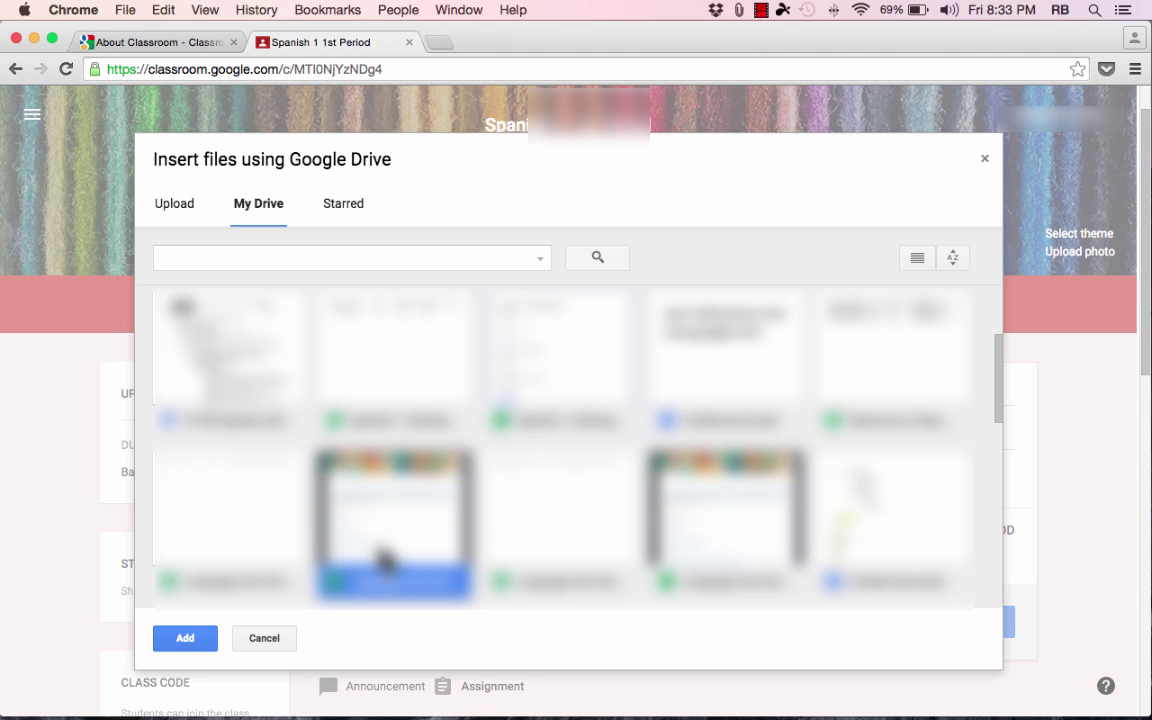
pyautogui.scroll(3, 422, 532)
pyautogui.click(390, 490)
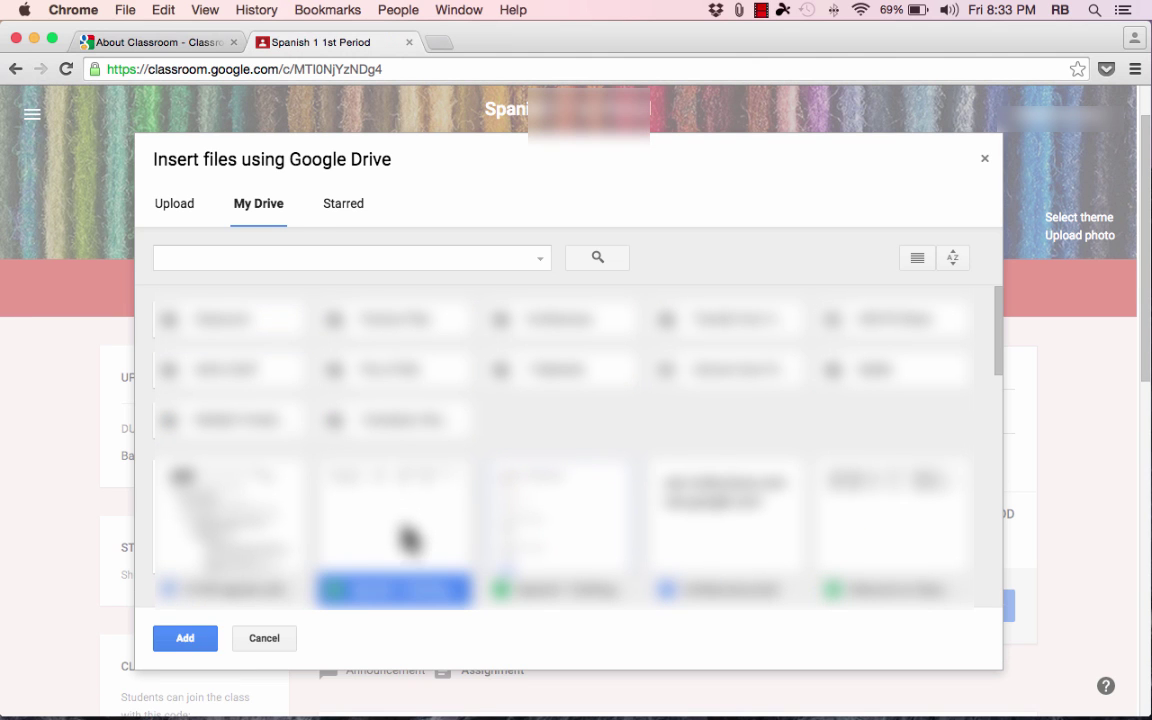
pyautogui.click(200, 638)
pyautogui.scroll(-1, 661, 553)
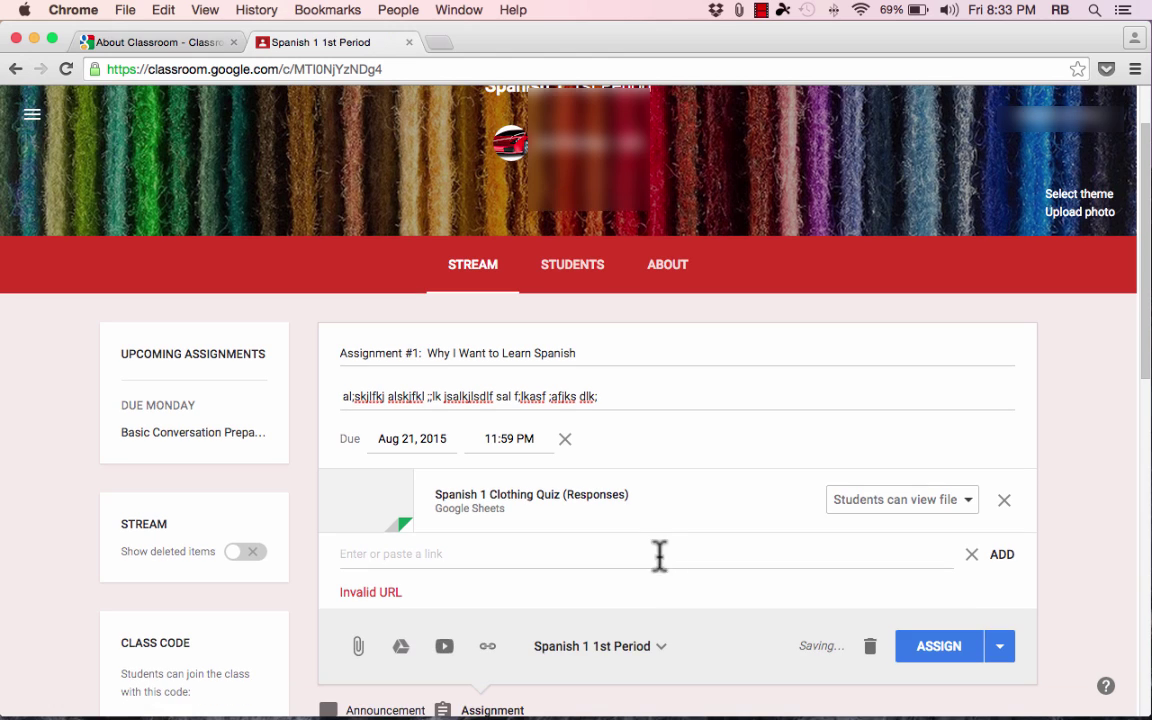
# - Recheck the attached file and the Google Drive picker without adding anything more, and assign the assignment to Spanish 1 1st Period
pyautogui.moveTo(661, 489); pyautogui.dragTo(418, 488)
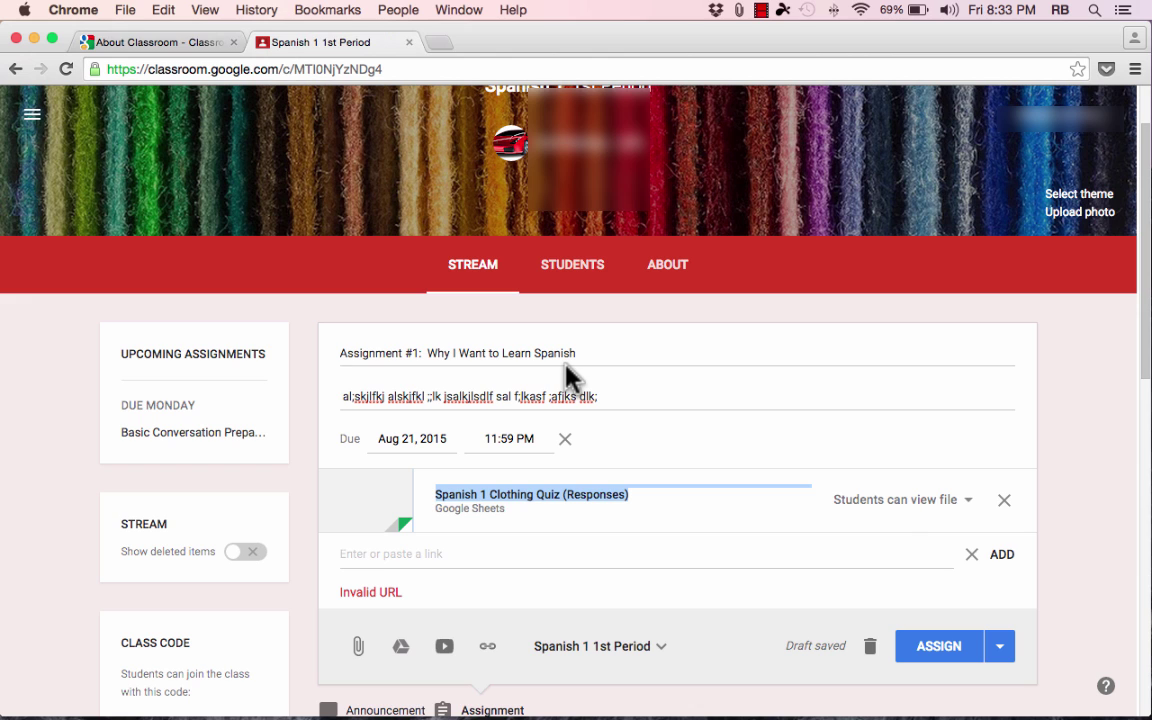
pyautogui.scroll(-2, 405, 567)
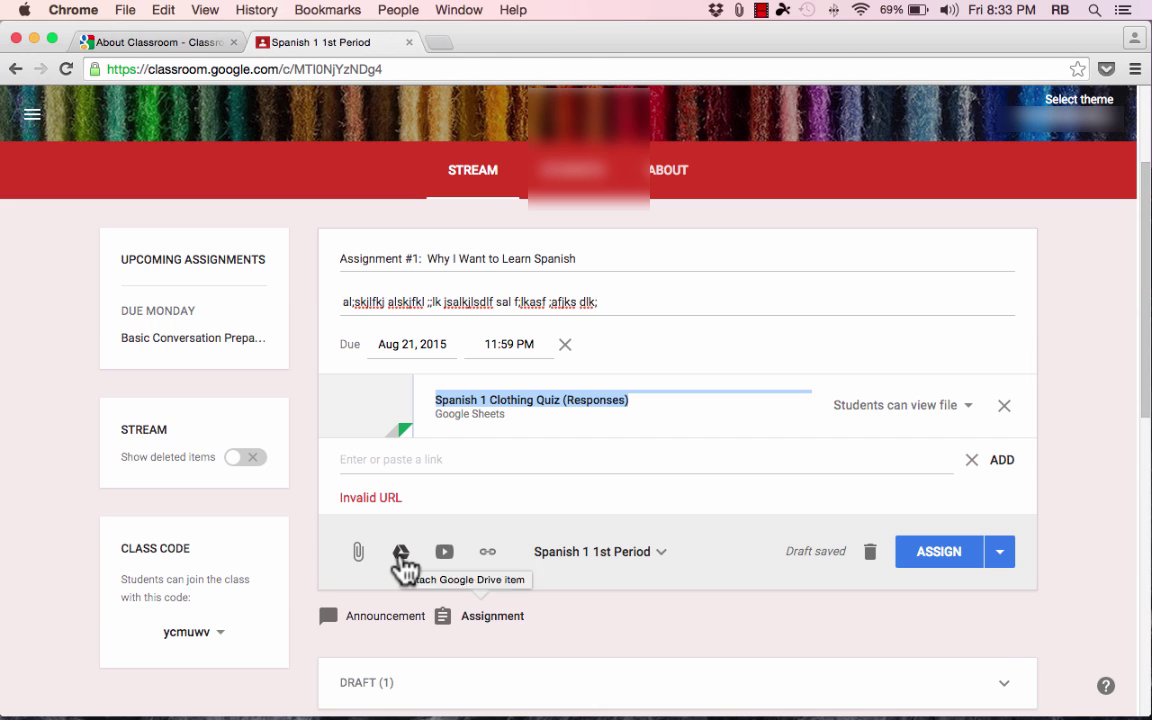
pyautogui.click(402, 558)
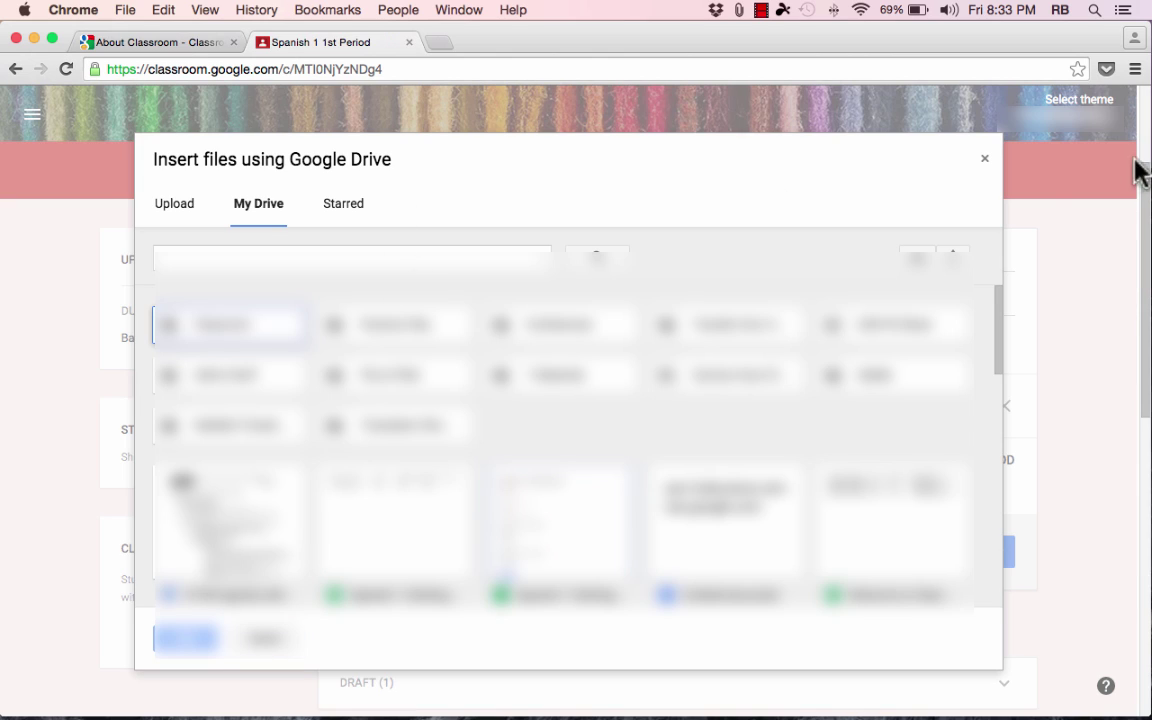
pyautogui.click(984, 160)
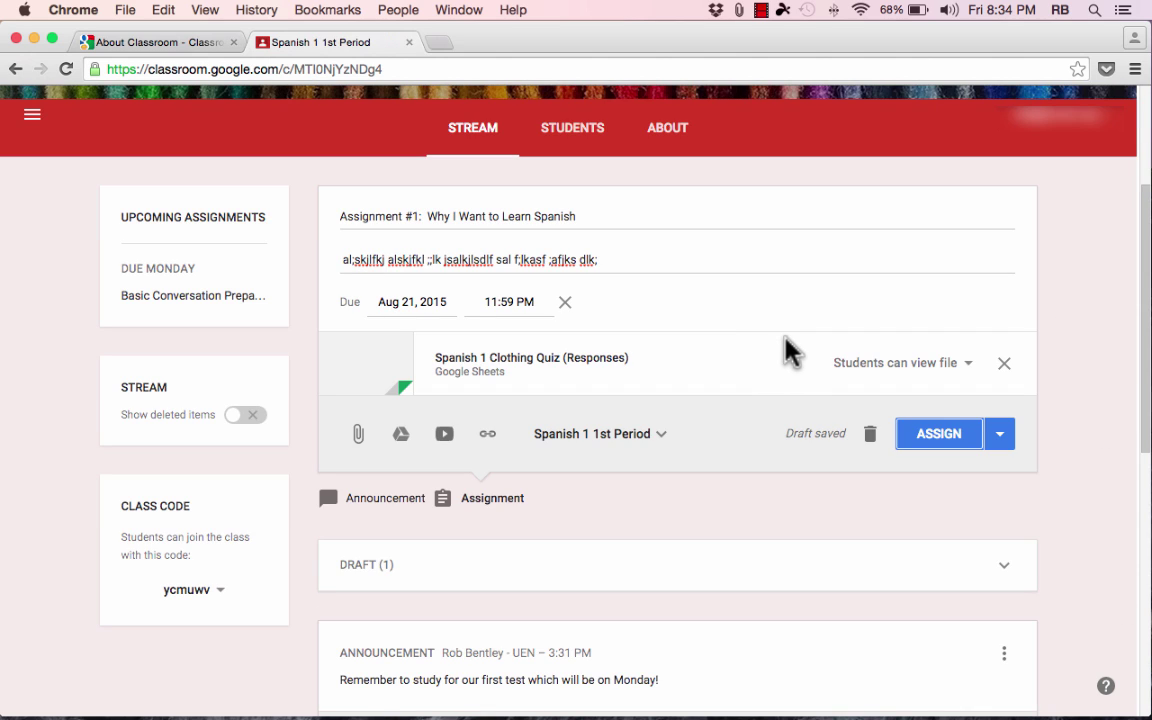
pyautogui.click(940, 440)
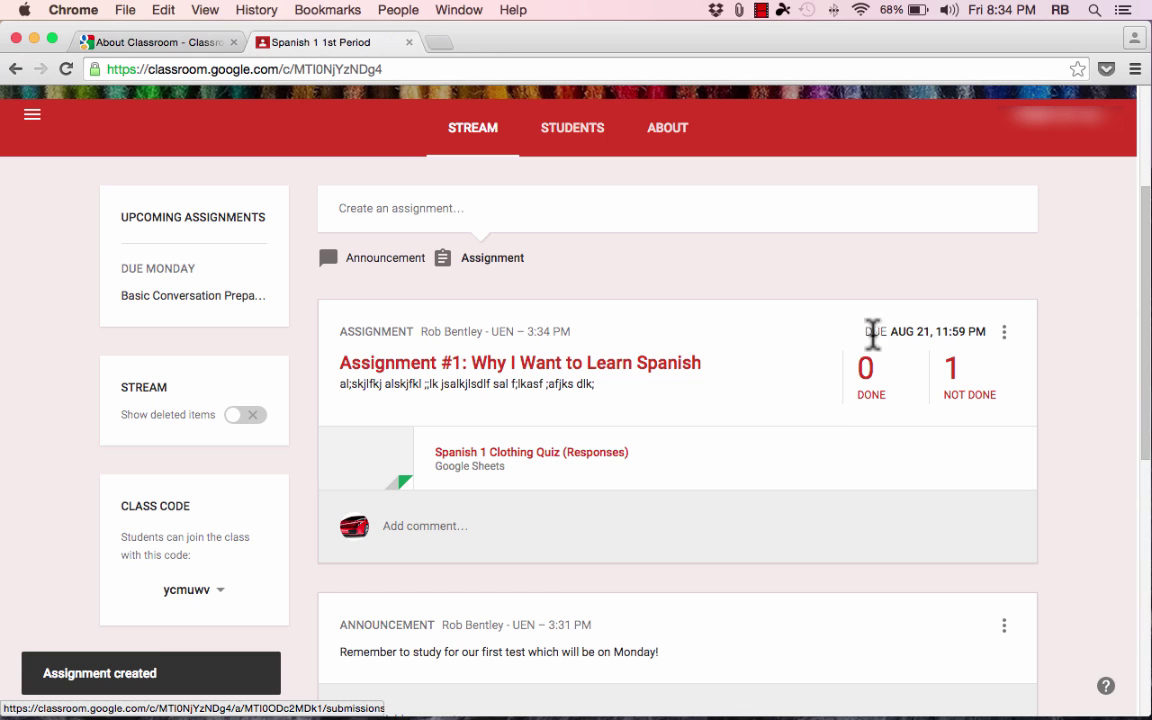
# - Examine the posted assignment's due date and its list of students who are not done, and return to the class stream
pyautogui.moveTo(864, 331); pyautogui.dragTo(1023, 328)
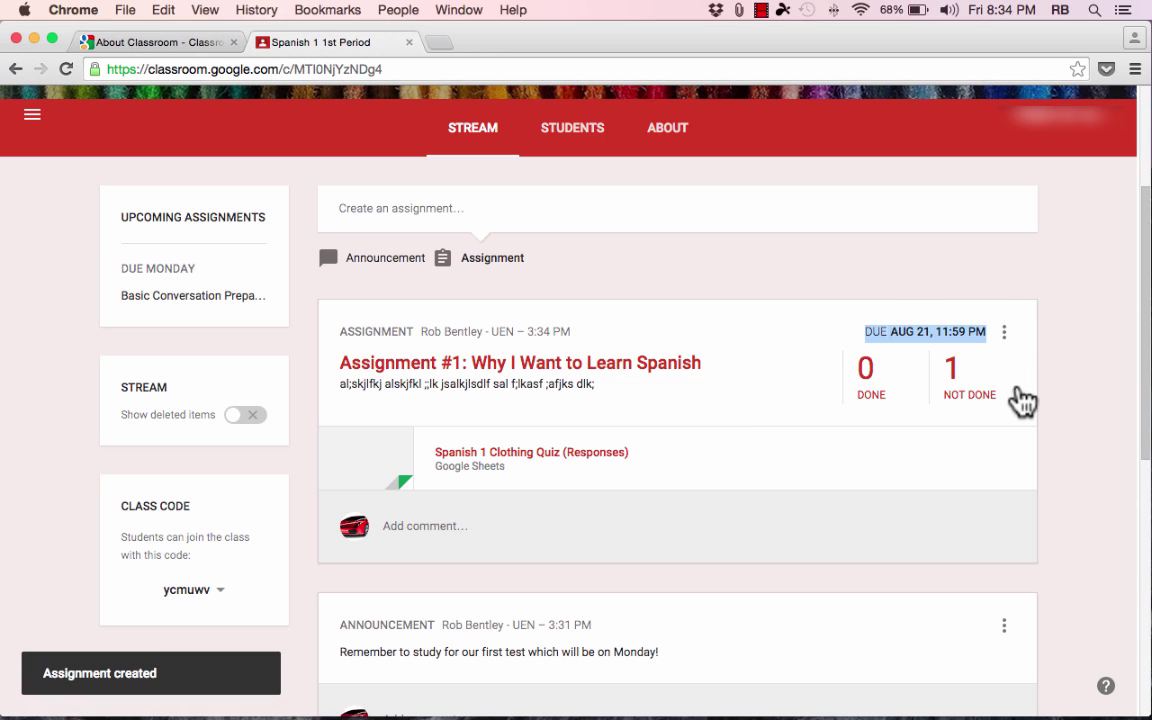
pyautogui.click(960, 400)
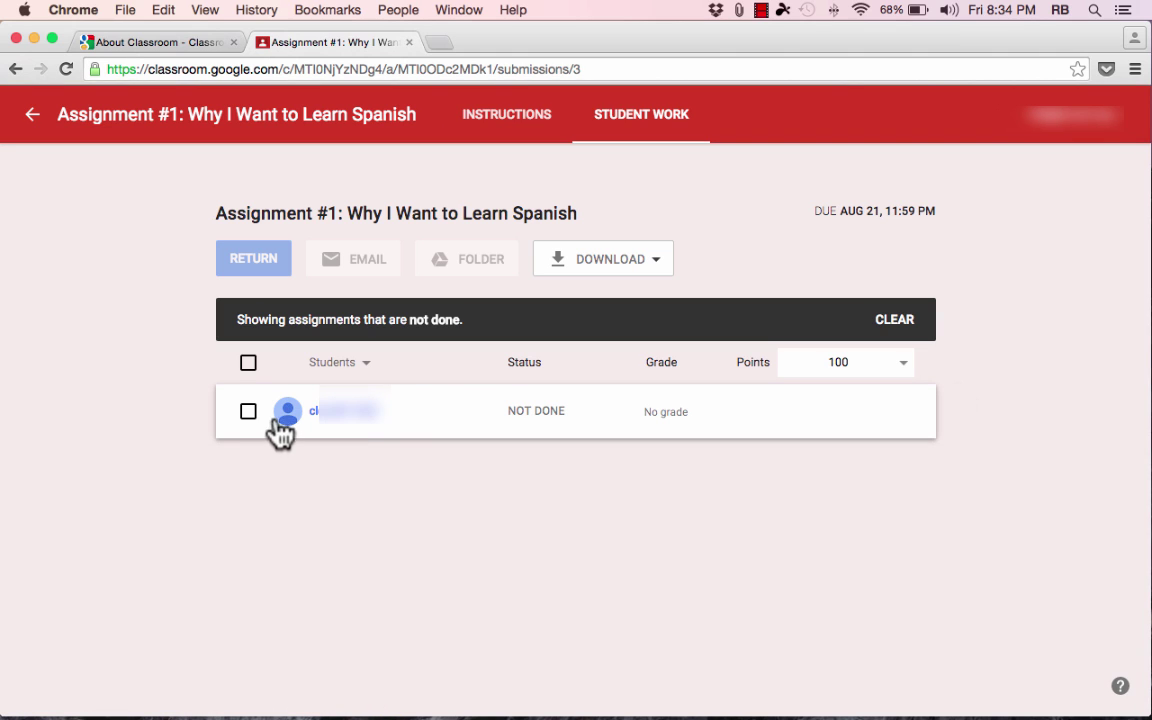
pyautogui.click(18, 69)
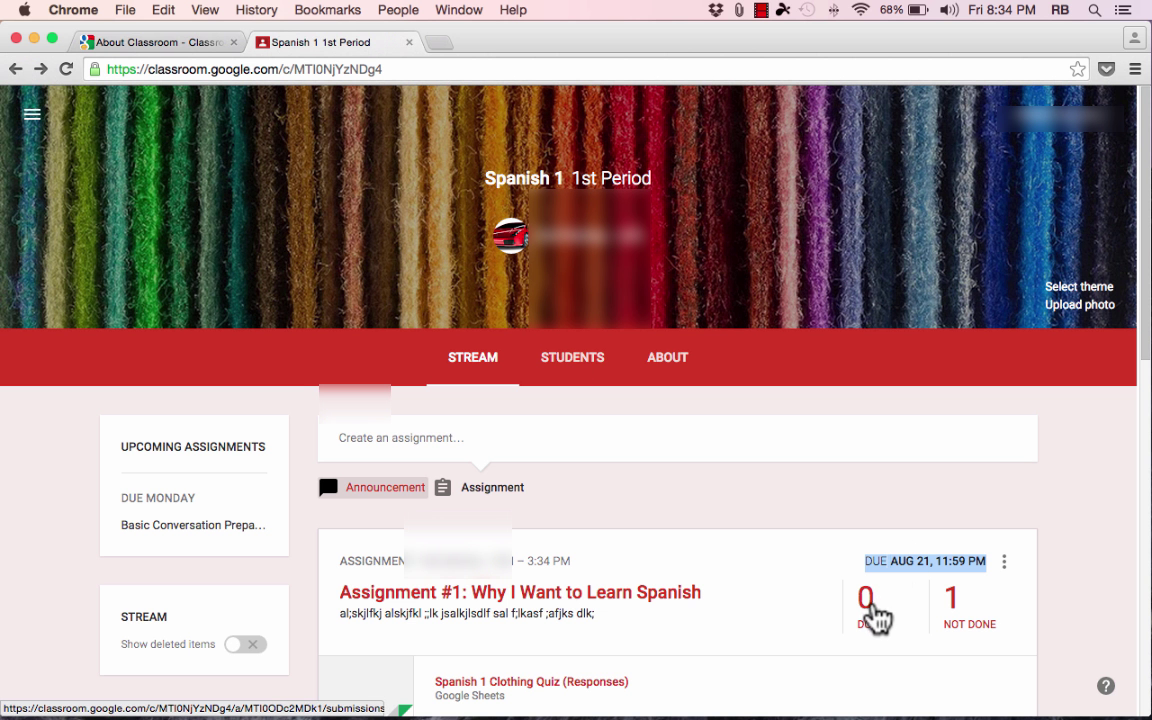
# - Open the comment field under Assignment #1 and cancel it without posting a comment
pyautogui.scroll(-5, 910, 602)
pyautogui.click(415, 577)
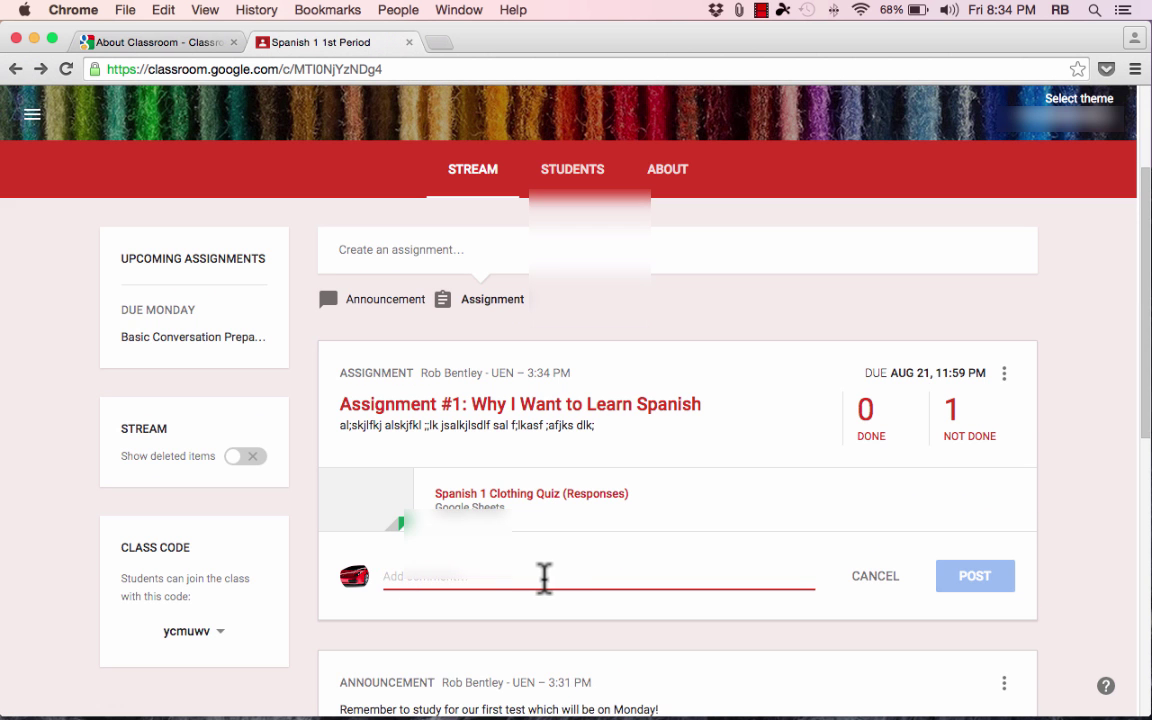
pyautogui.click(875, 577)
pyautogui.scroll(5, 604, 417)
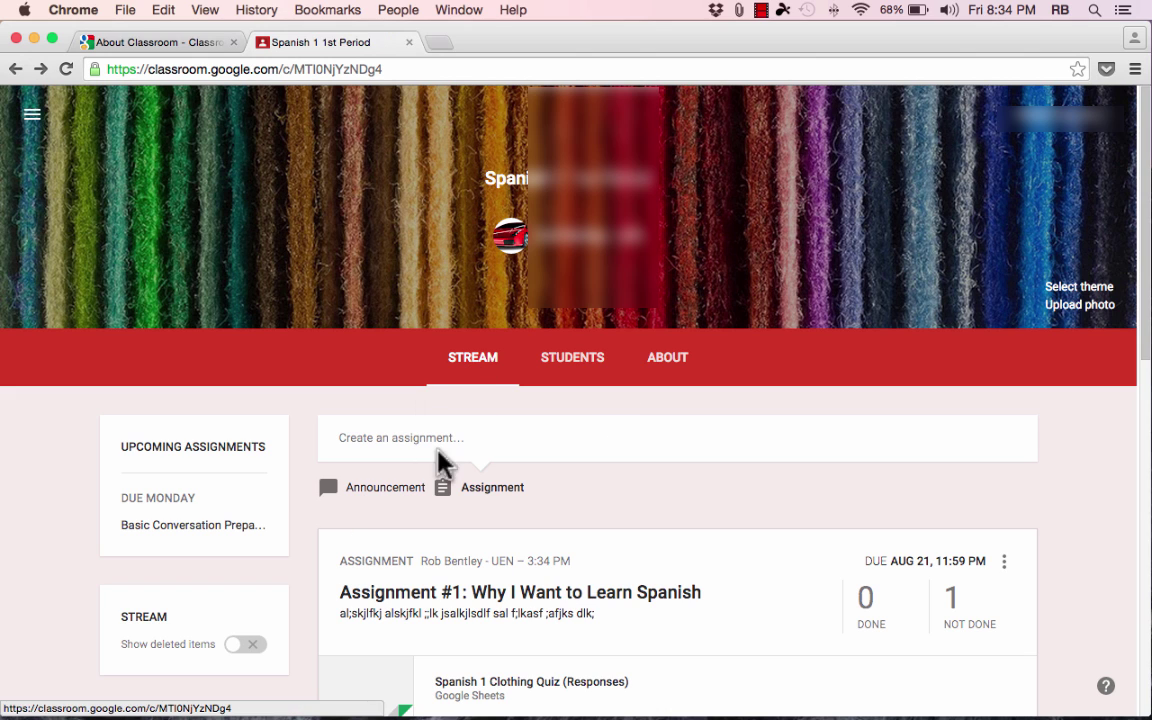
# - Check the upcoming assignments in the stream, and turn the display of deleted items on and off again
pyautogui.scroll(-1, 368, 553)
pyautogui.scroll(-3, 240, 548)
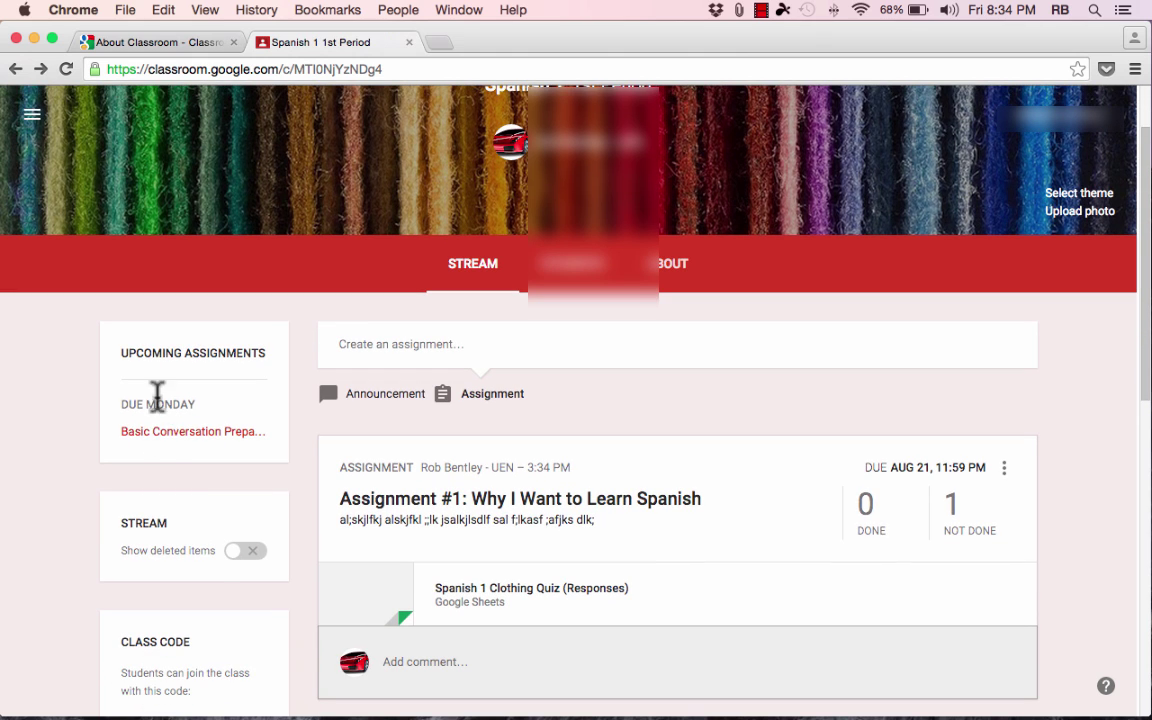
pyautogui.moveTo(200, 405); pyautogui.dragTo(105, 404)
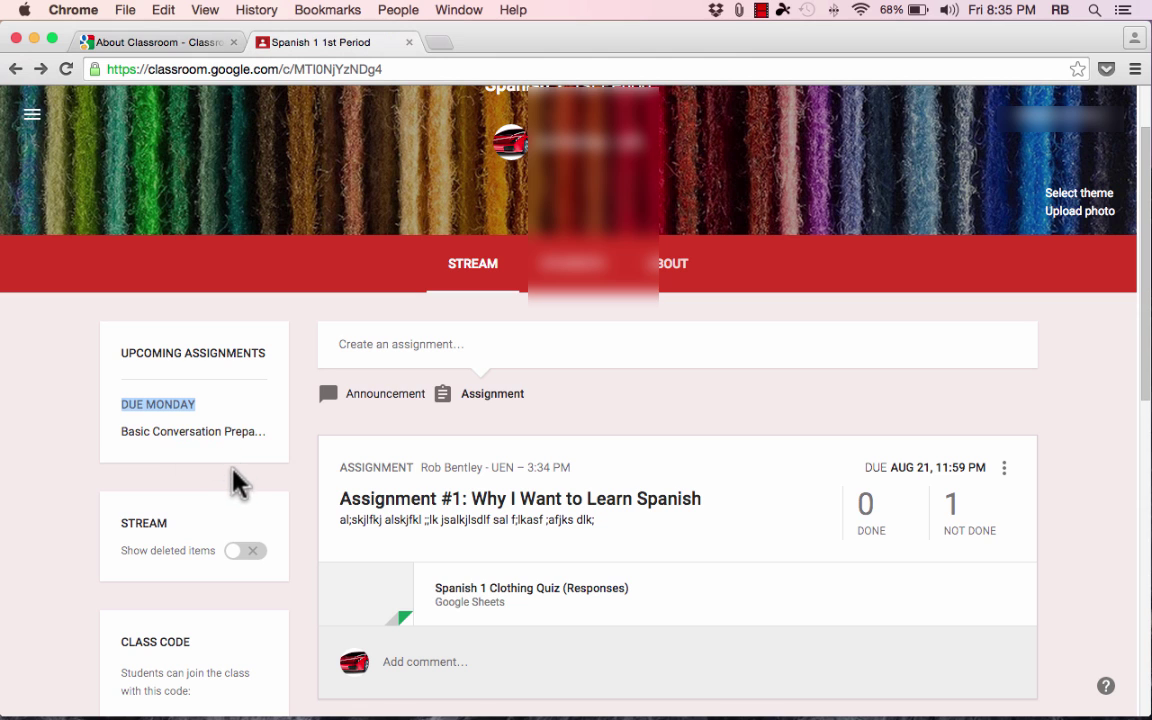
pyautogui.scroll(-2, 228, 500)
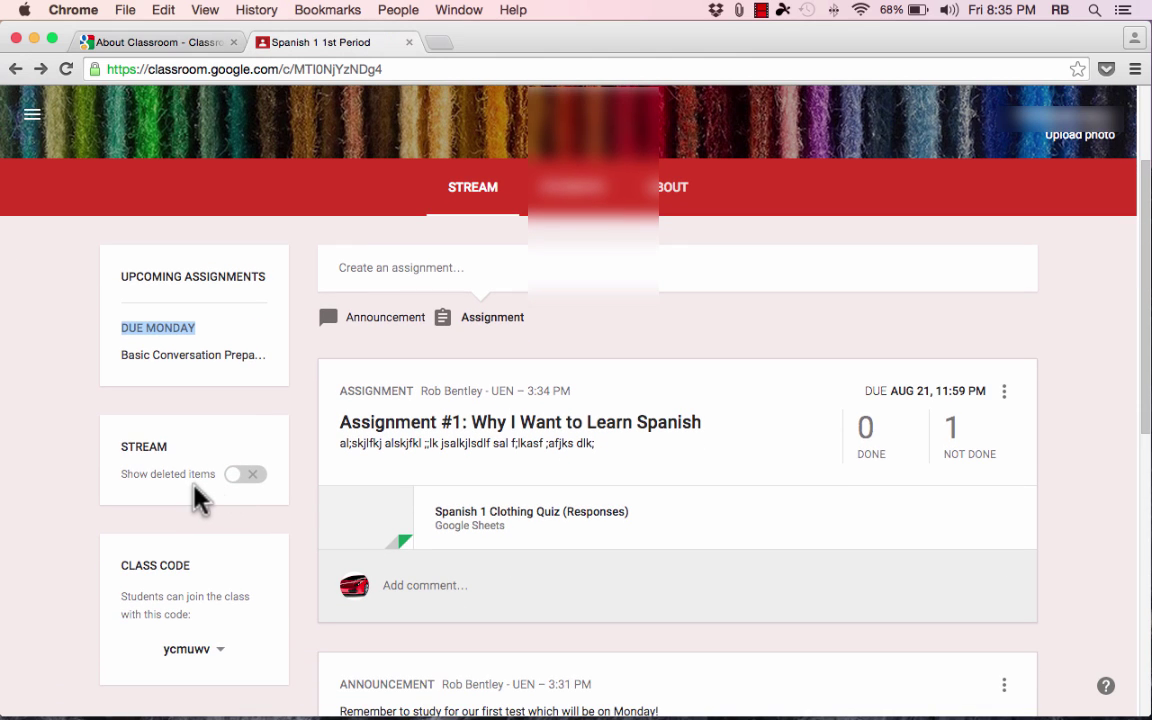
pyautogui.click(241, 475)
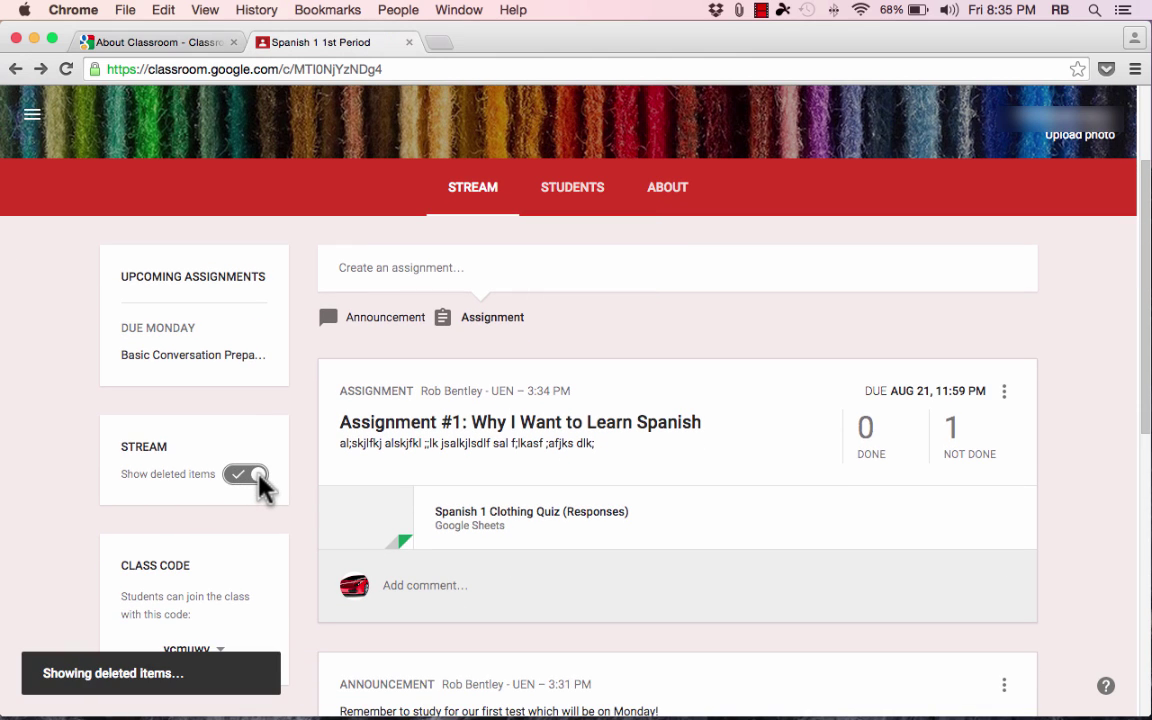
pyautogui.click(247, 475)
# - Look over the class code's Reset and Disable options without choosing either
pyautogui.scroll(-1, 237, 520)
pyautogui.scroll(-5, 235, 512)
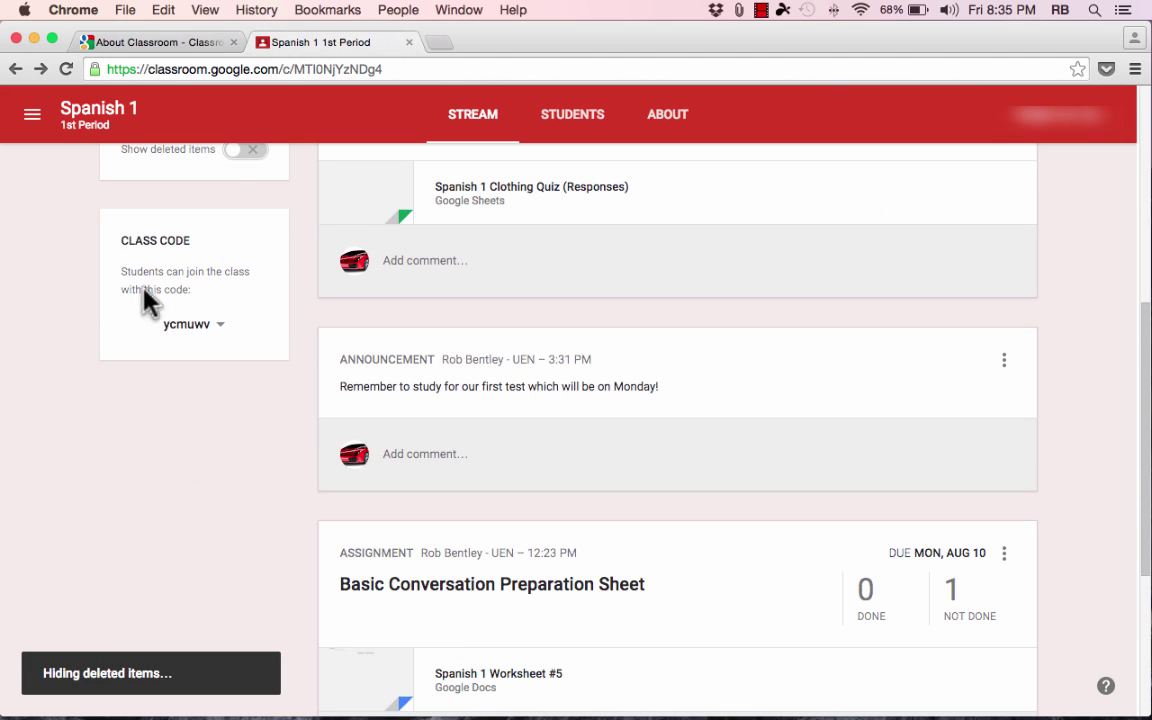
pyautogui.click(220, 326)
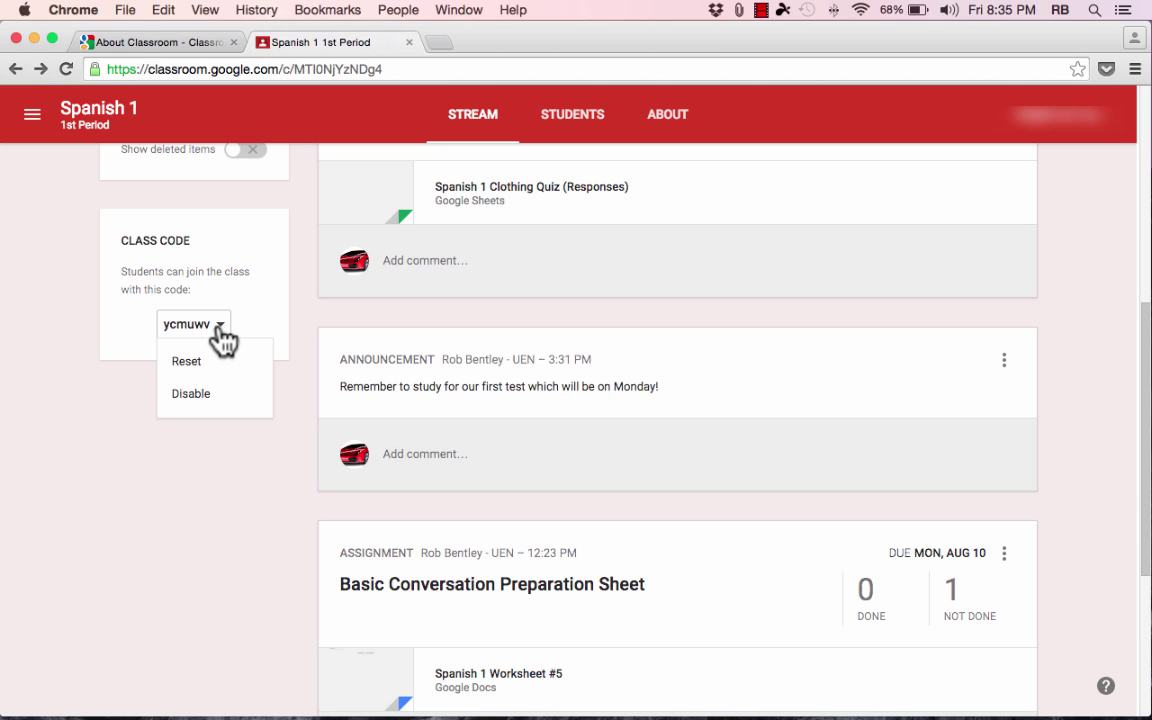
pyautogui.click(120, 325)
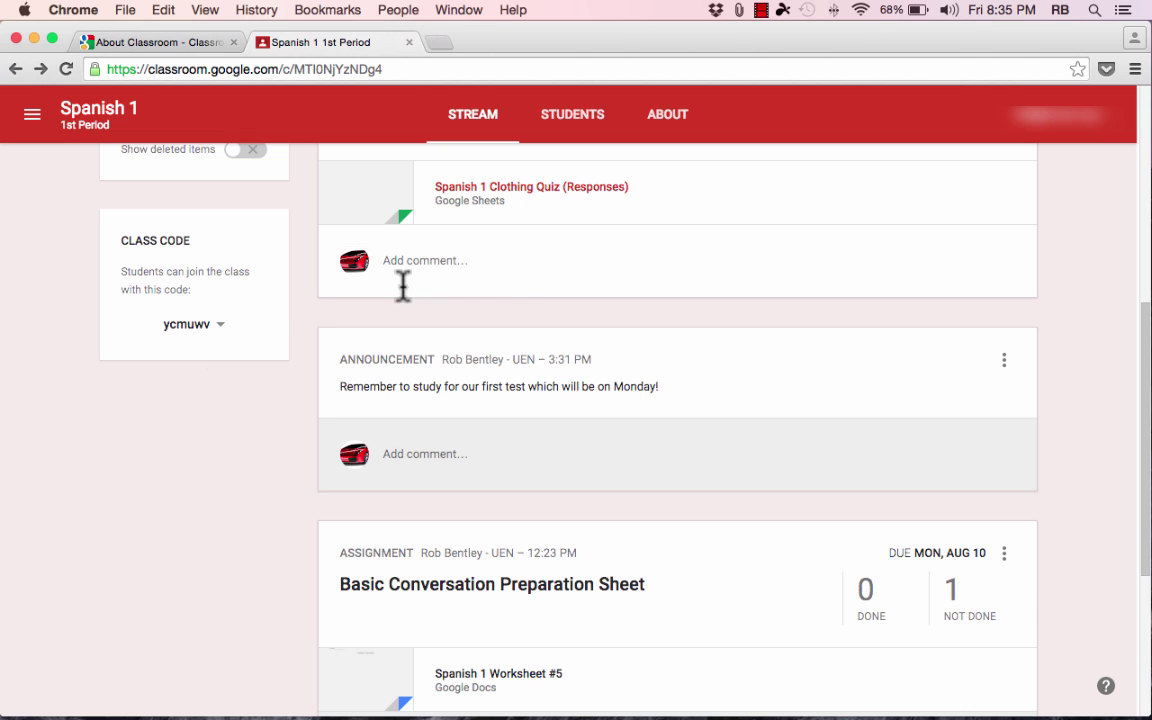
pyautogui.scroll(10, 640, 283)
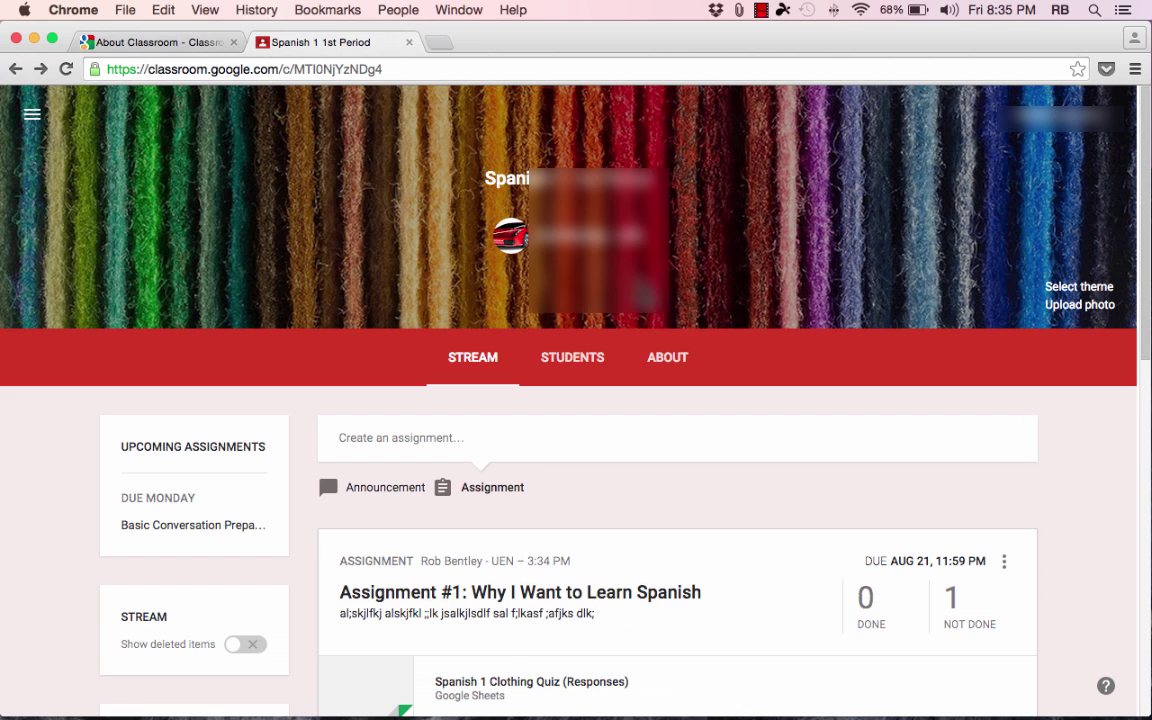
# - Open the class's student roster and review the posting and commenting permission options, keeping "Students can post and comment"
pyautogui.click(573, 360)
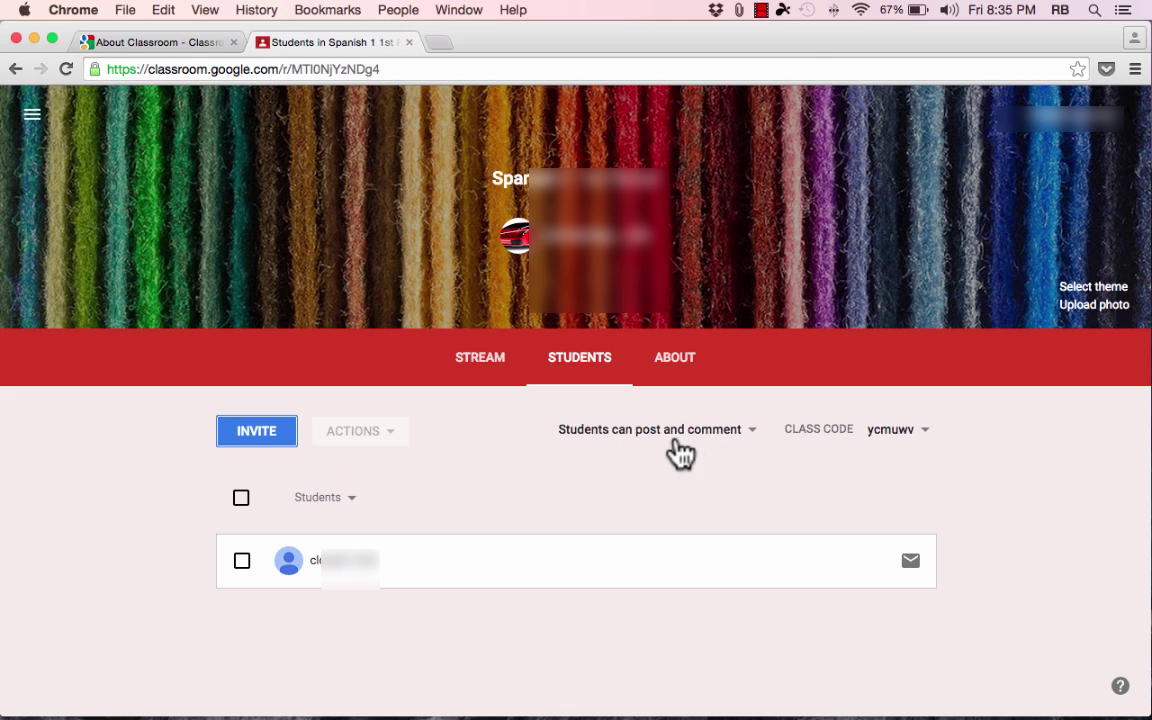
pyautogui.click(731, 435)
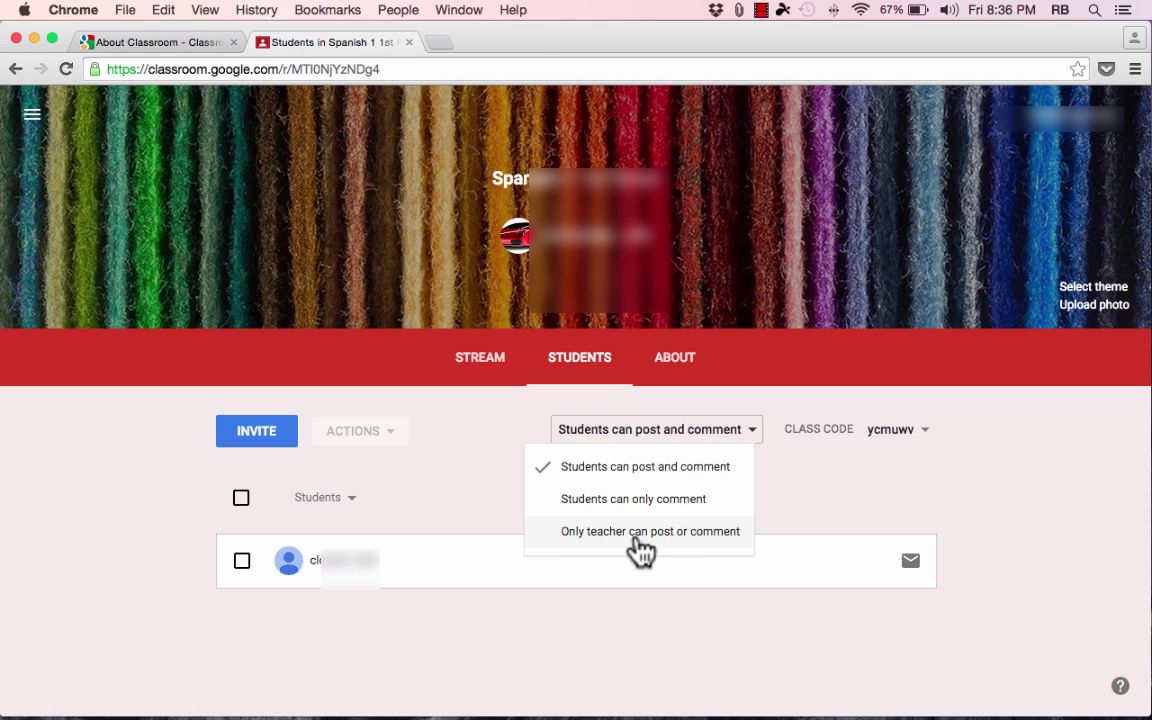
pyautogui.click(432, 627)
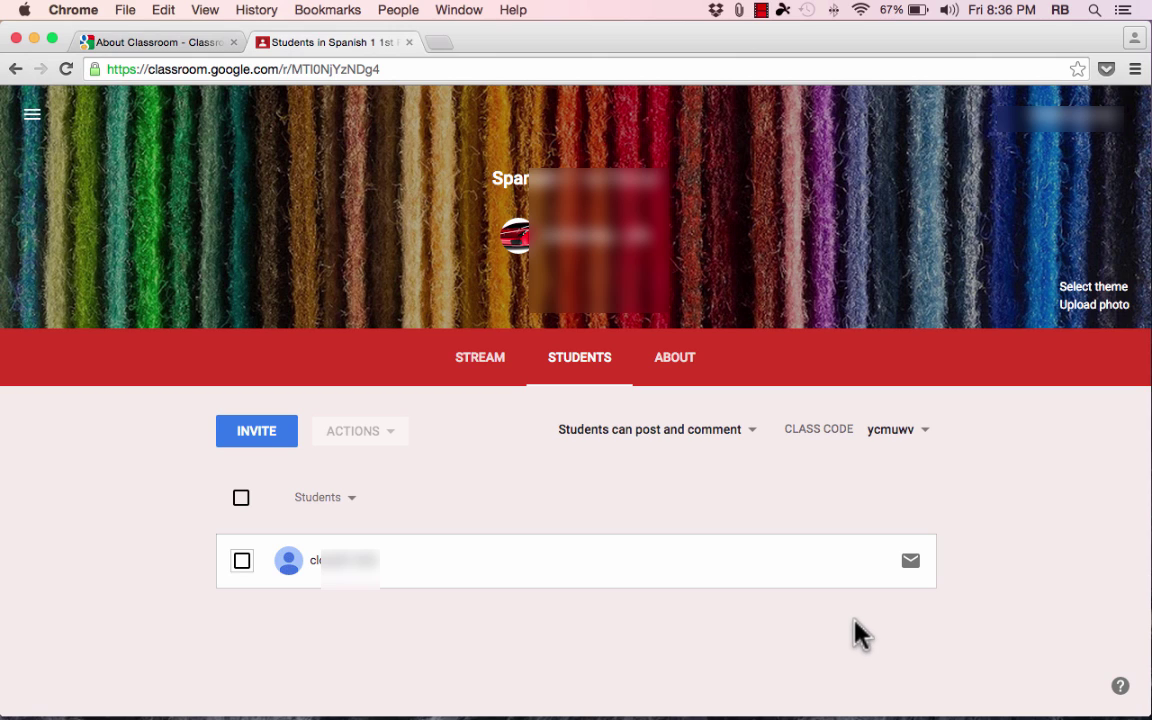
pyautogui.click(728, 440)
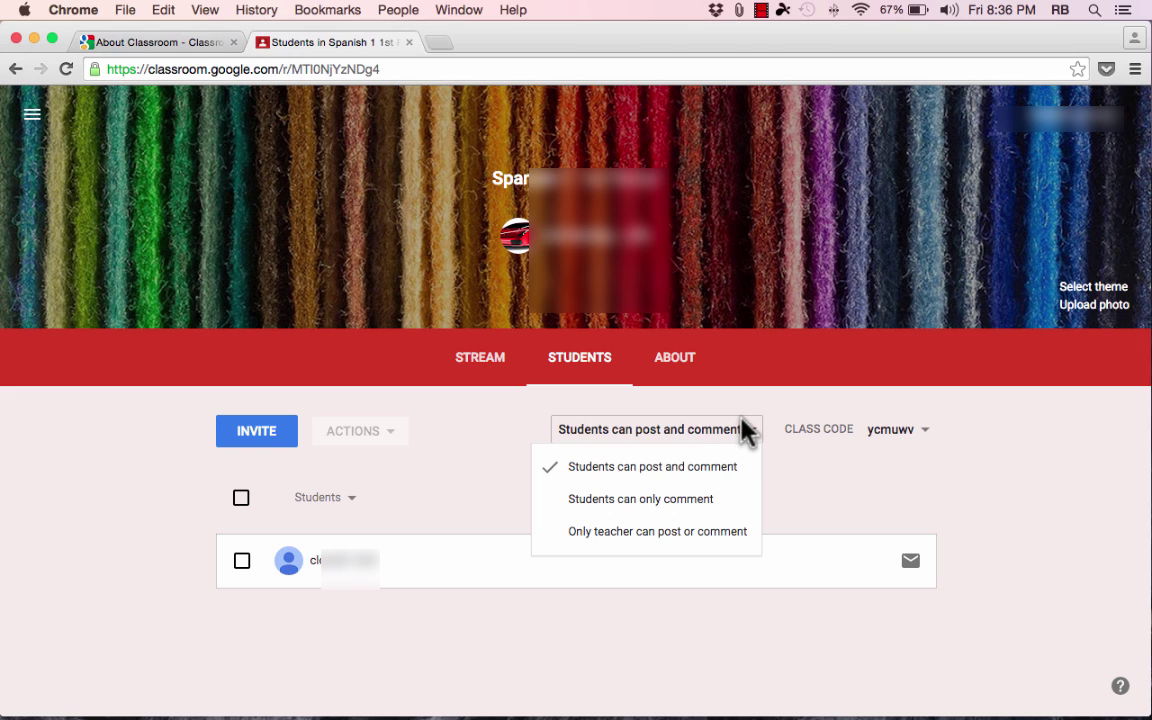
pyautogui.click(745, 430)
# - Select the enrolled student and review the Remove, Email and Mute actions, and open and close the student invite dialog
pyautogui.click(243, 566)
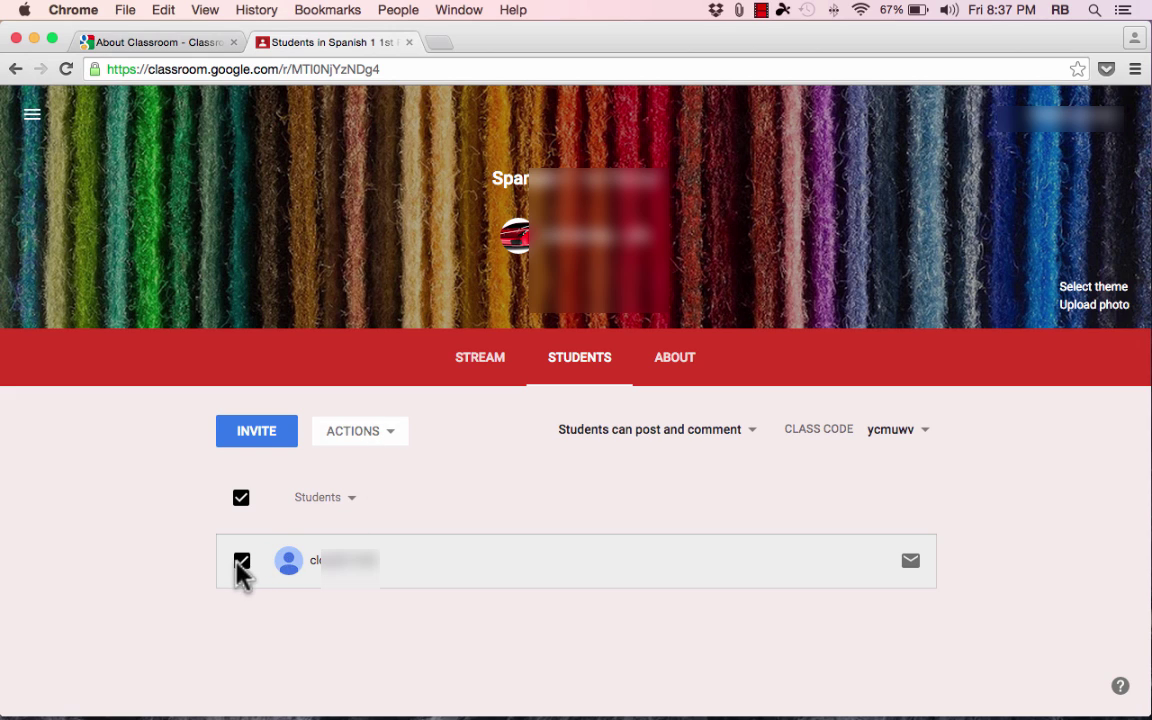
pyautogui.click(387, 442)
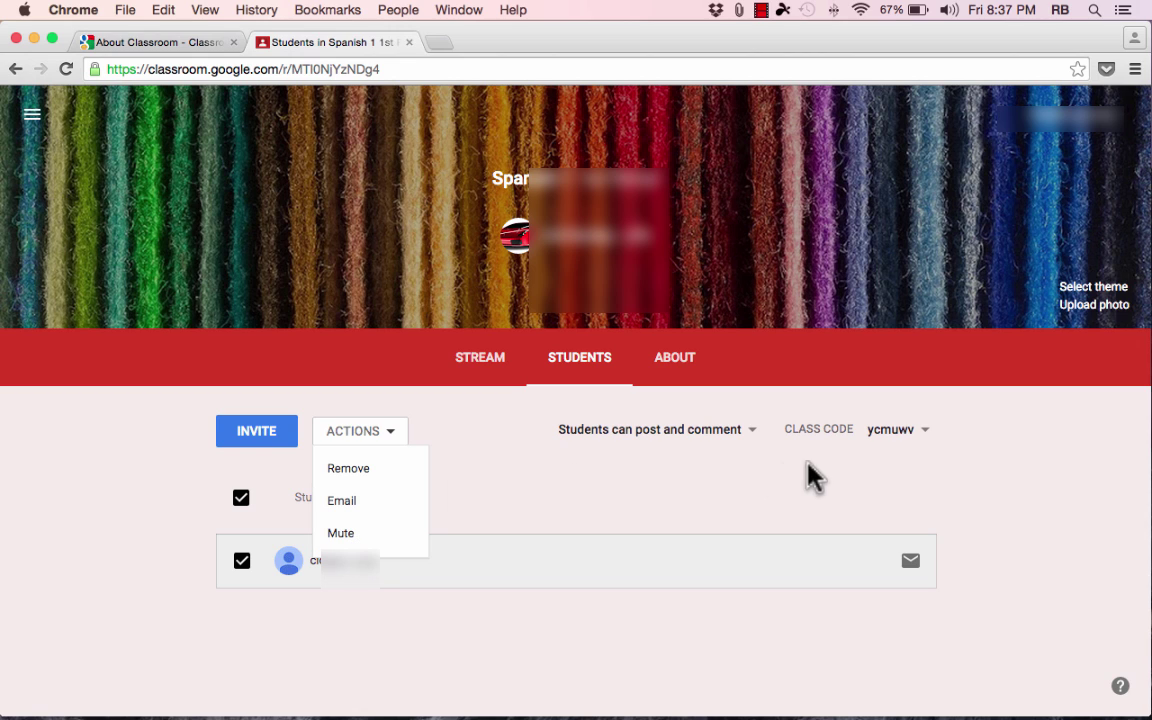
pyautogui.click(601, 490)
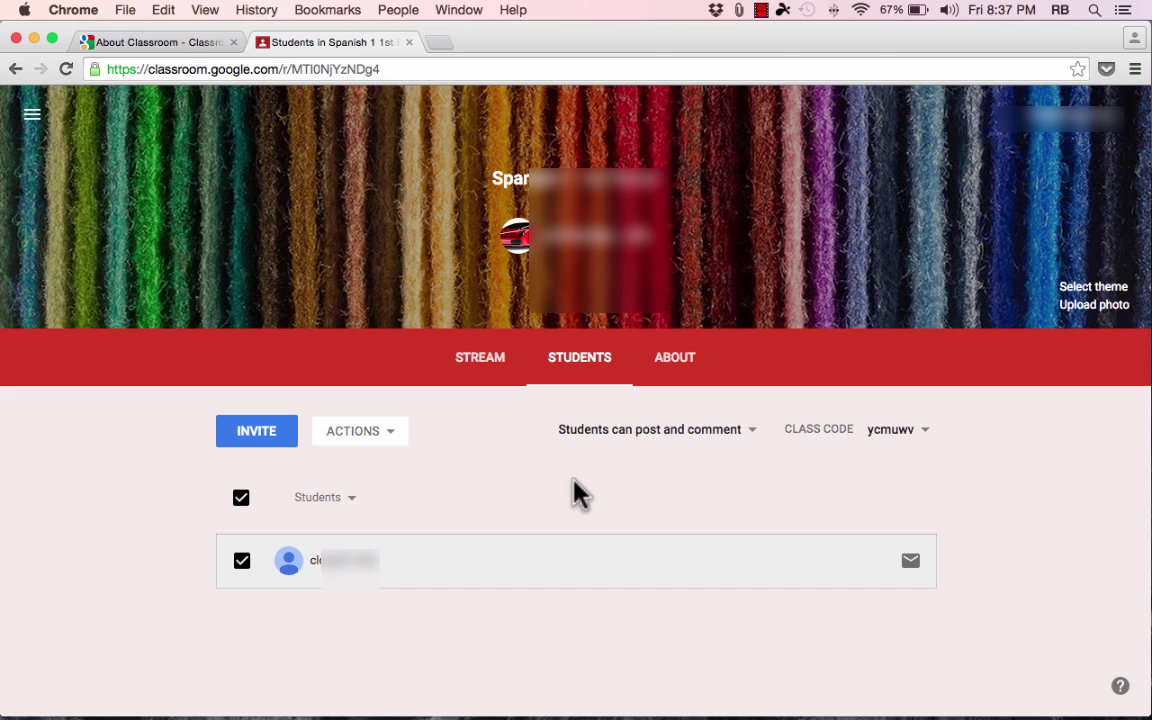
pyautogui.click(266, 438)
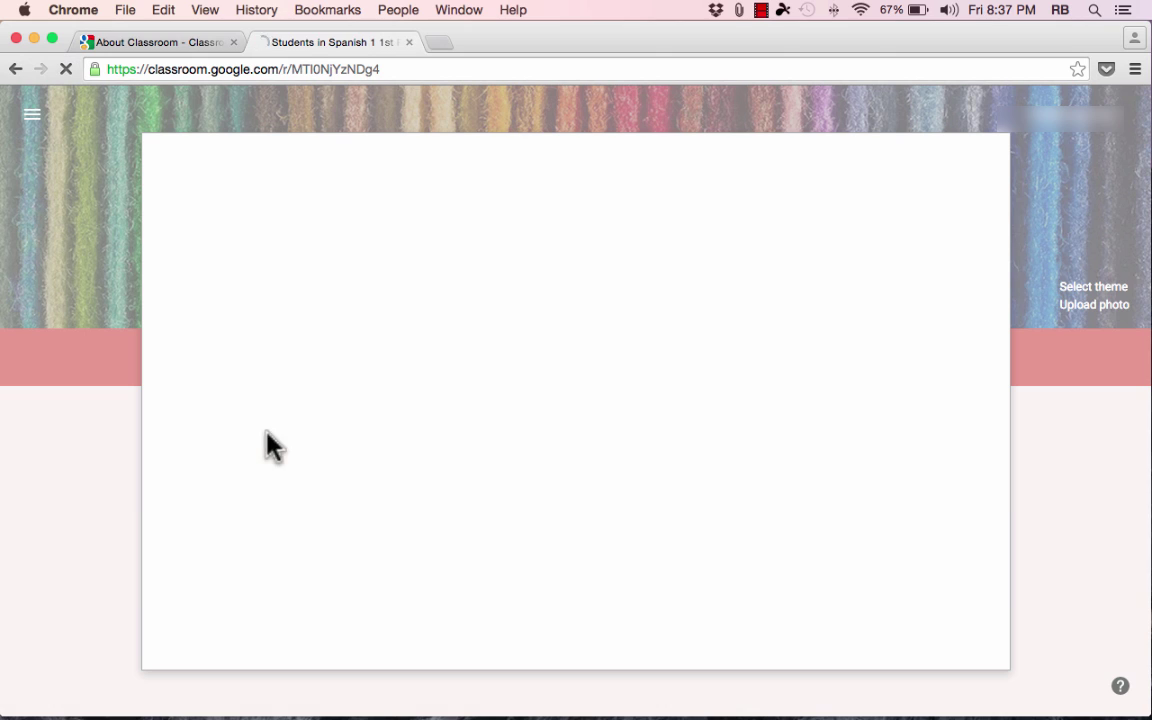
pyautogui.click(284, 644)
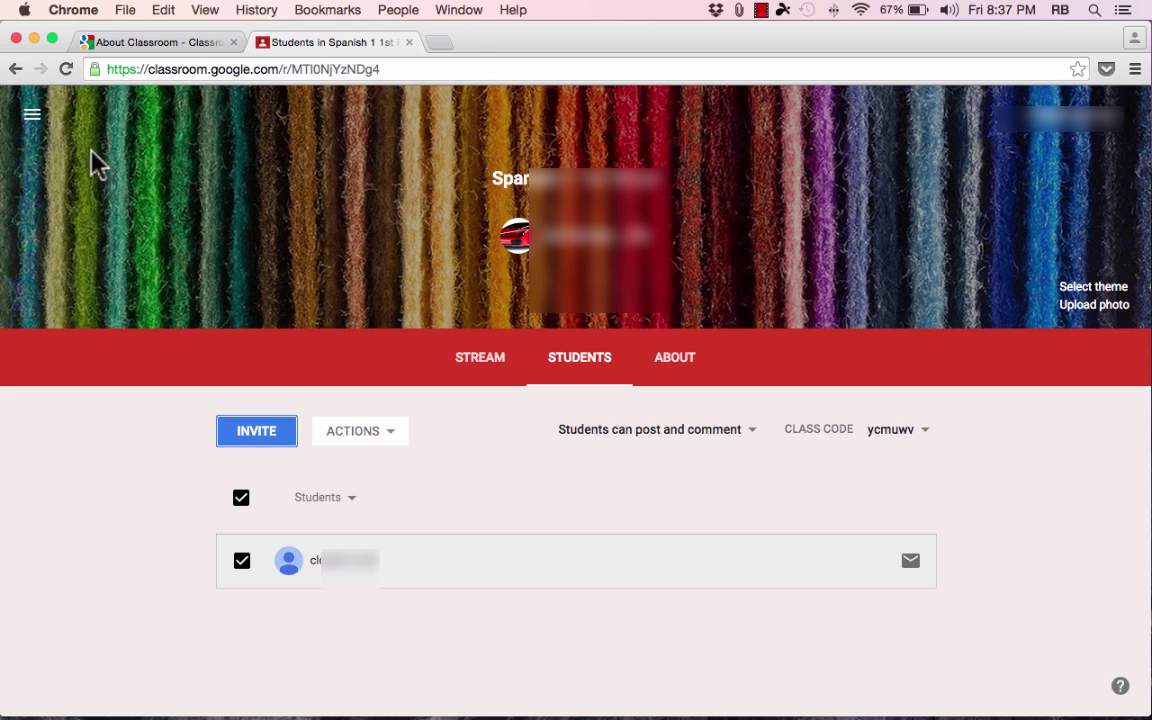
# - Look at the Classroom settings page and go back to the class
pyautogui.click(34, 120)
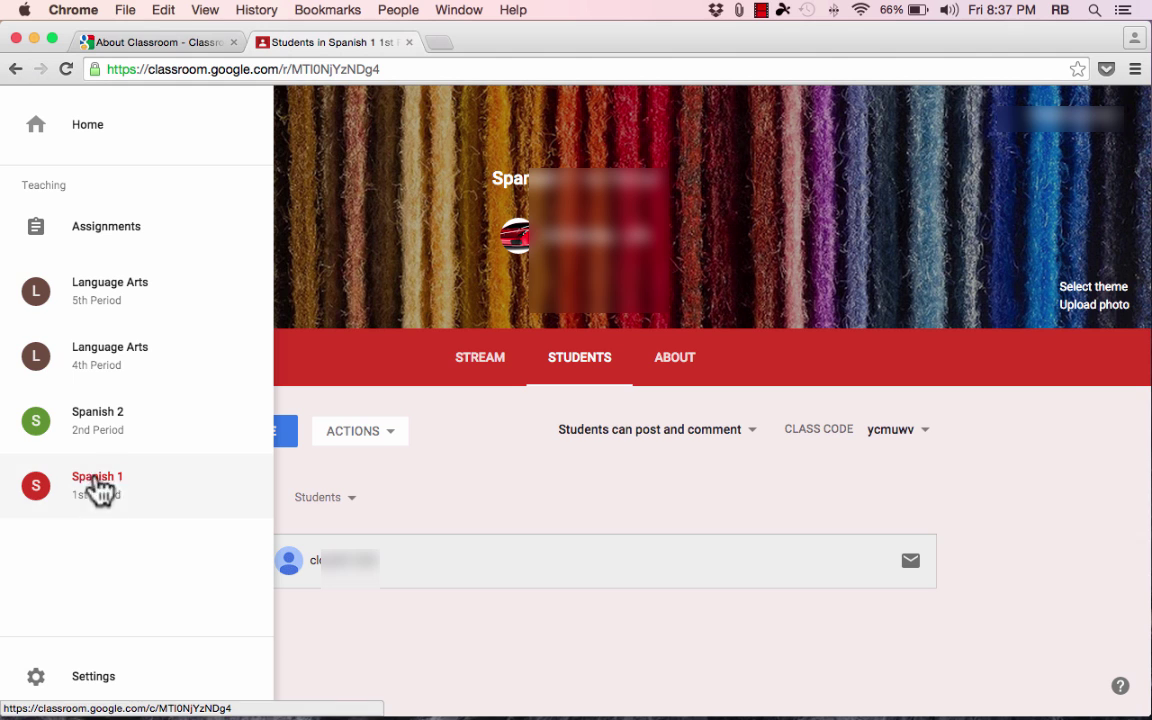
pyautogui.click(90, 685)
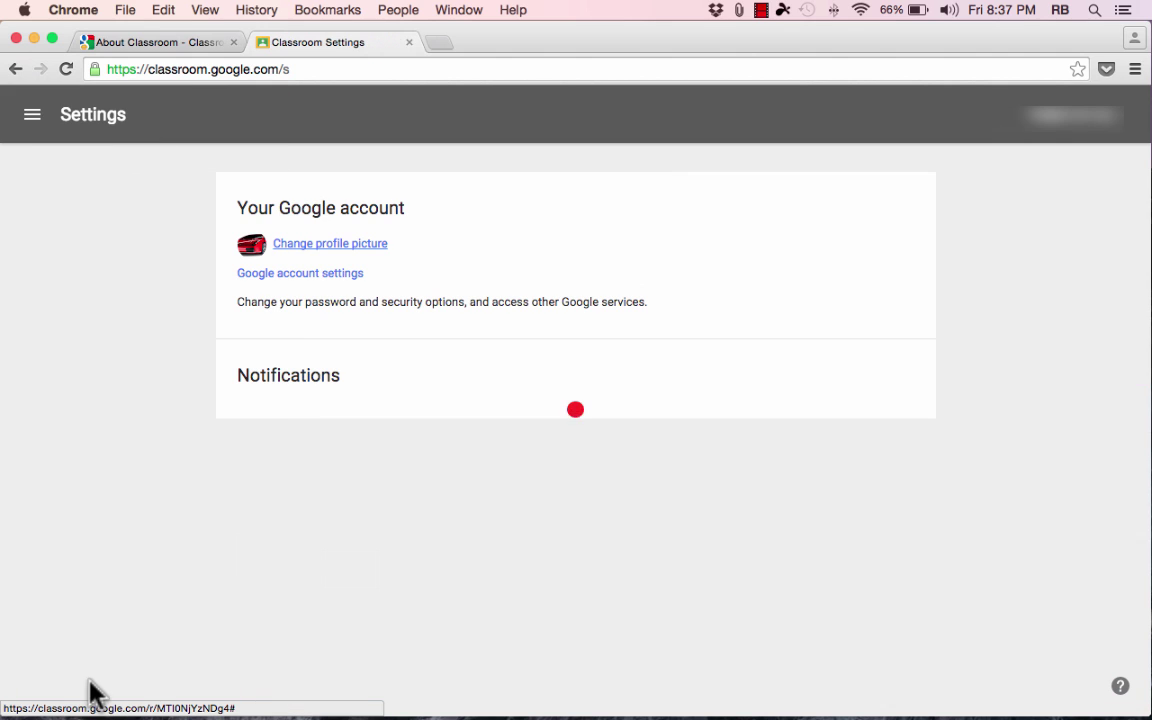
pyautogui.press('super+bracketleft')
# - Go to the Classroom Home page and look at the Rename and Archive options for the Spanish 2 class
pyautogui.click(80, 125)
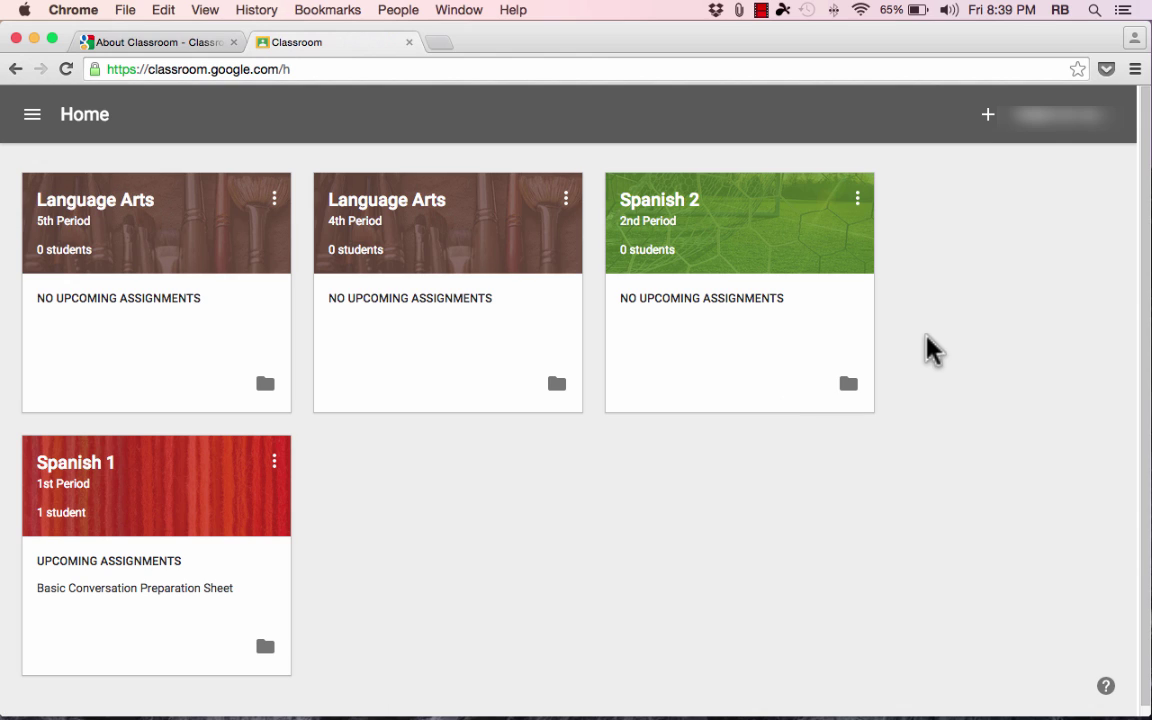
pyautogui.click(857, 199)
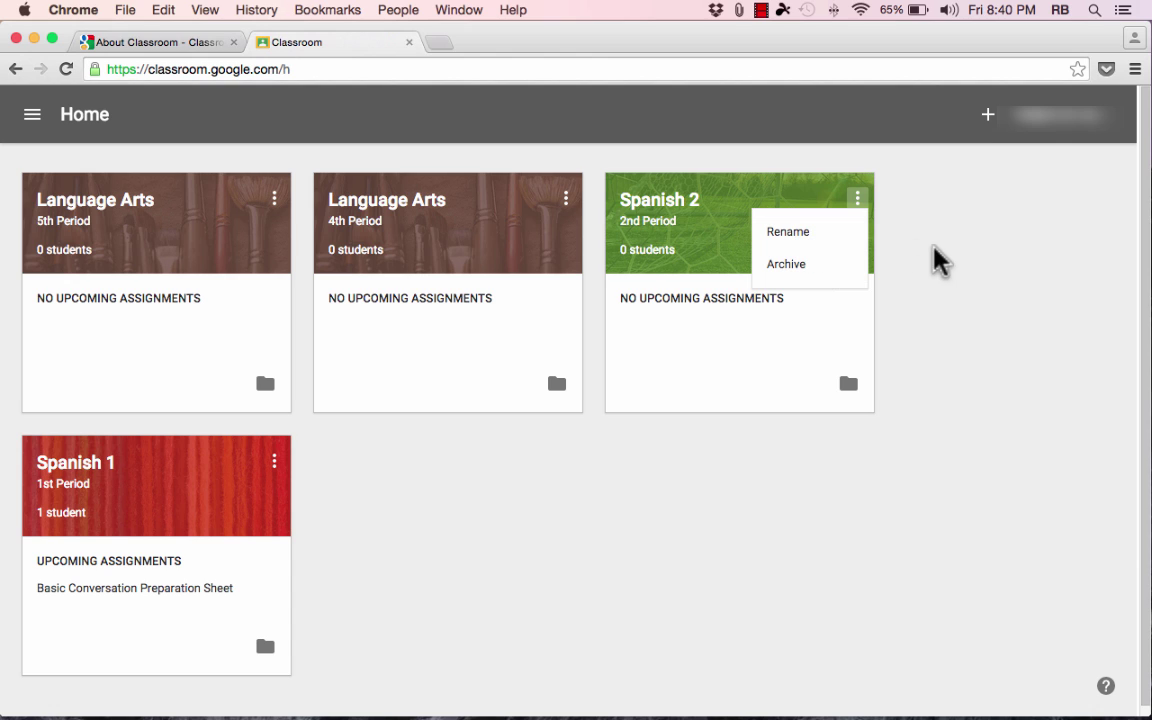
pyautogui.click(978, 258)
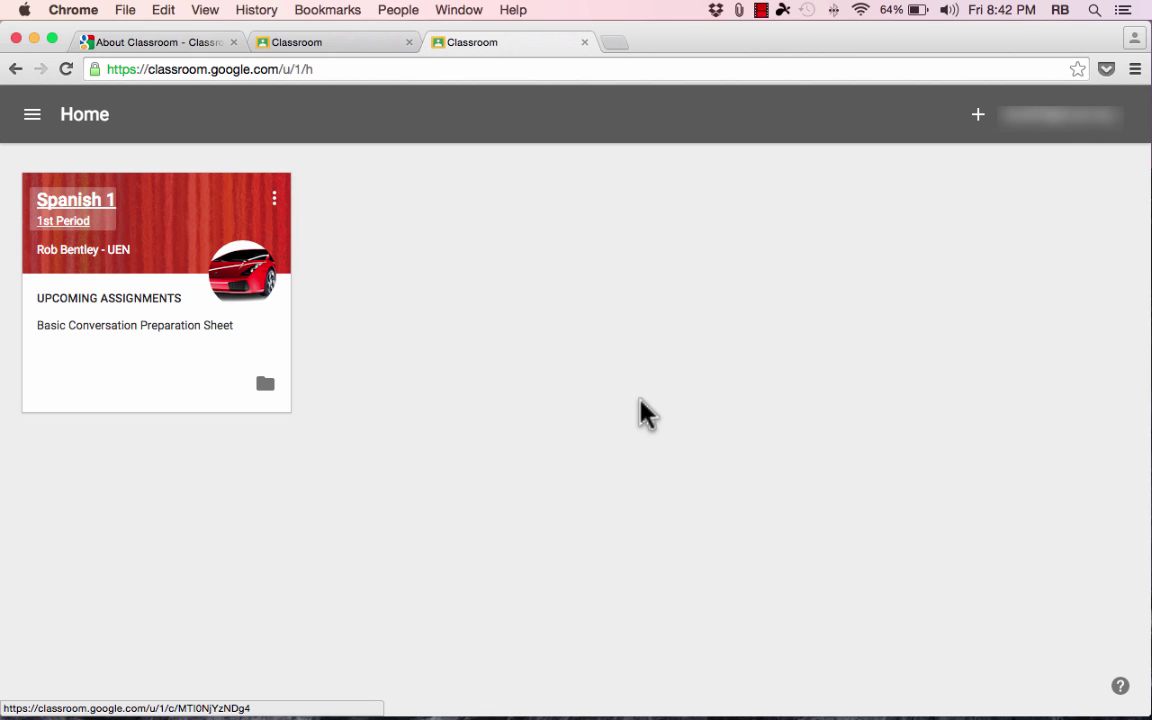
# - In the student account, view and dismiss the dialog for joining a class by code, and open the Spanish 1 1st Period class
pyautogui.click(979, 116)
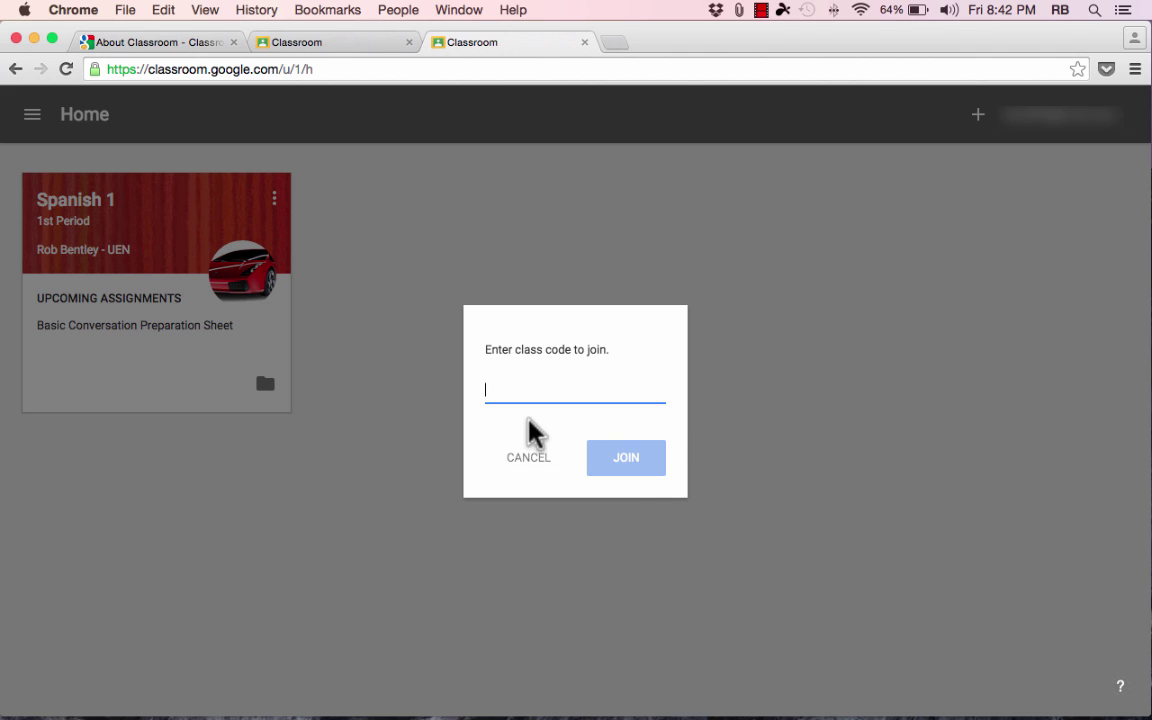
pyautogui.moveTo(776, 442); pyautogui.dragTo(275, 398)
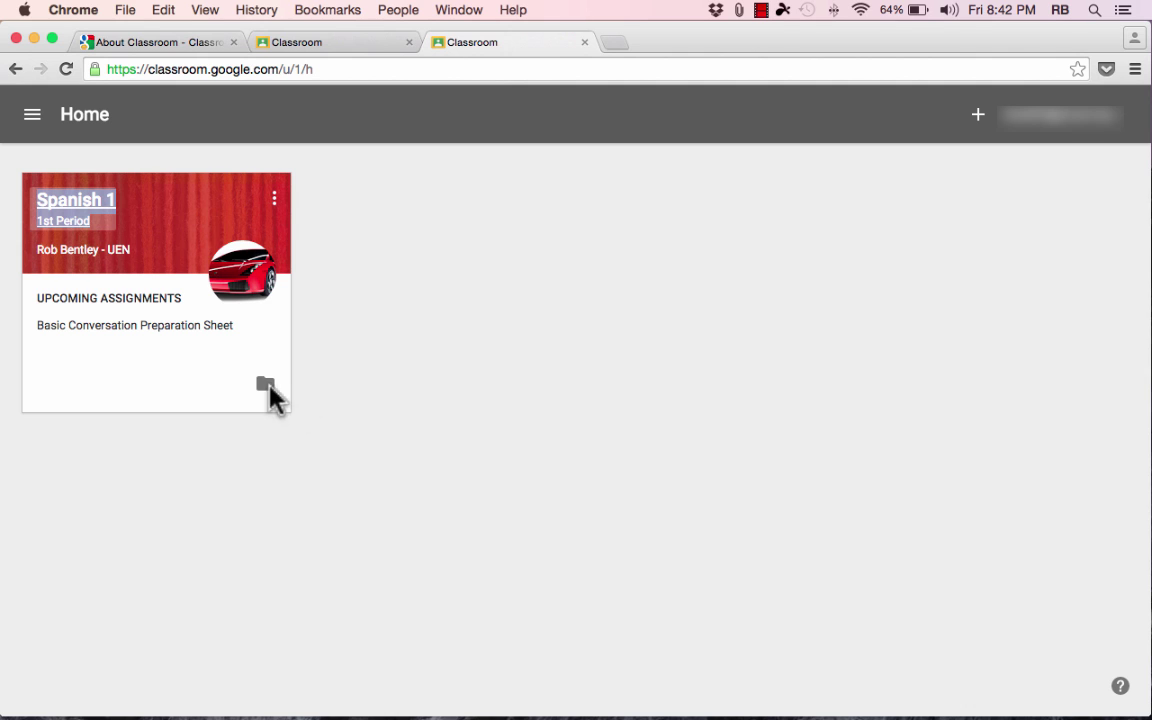
pyautogui.click(86, 214)
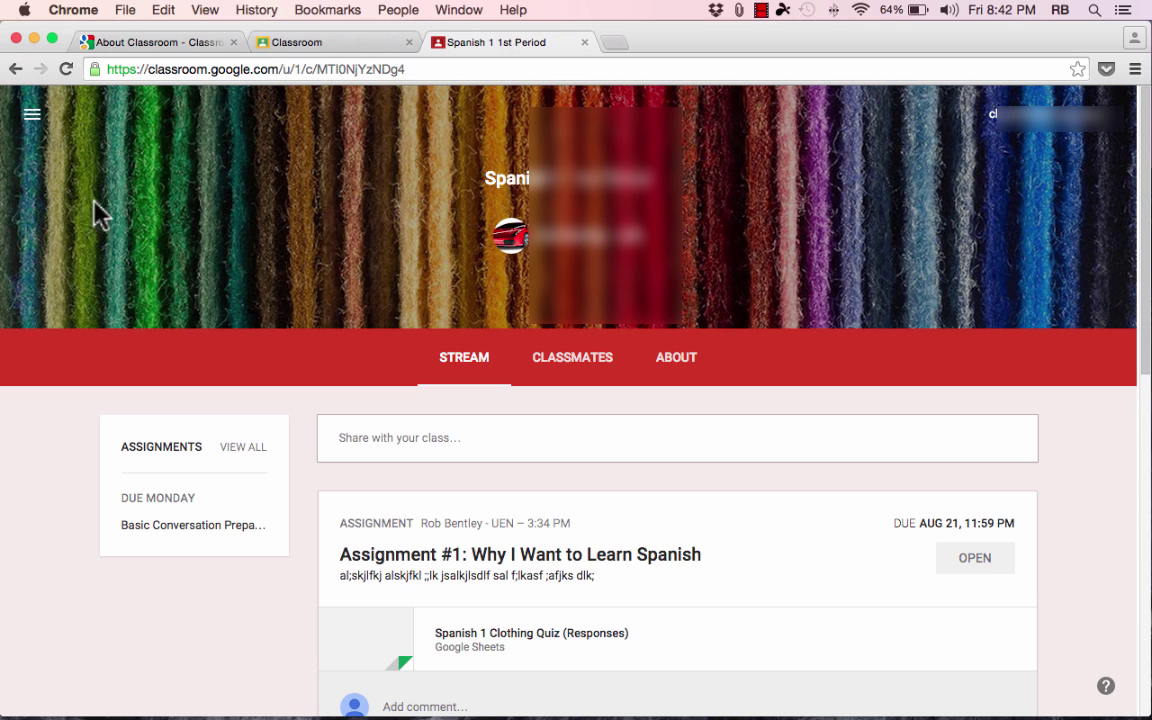
# - Read through the class stream and post the comment "klsdjfkljalsjdfjlkljasdf" on Assignment #1: Why I Want to Learn Spanish
pyautogui.scroll(-3, 800, 355)
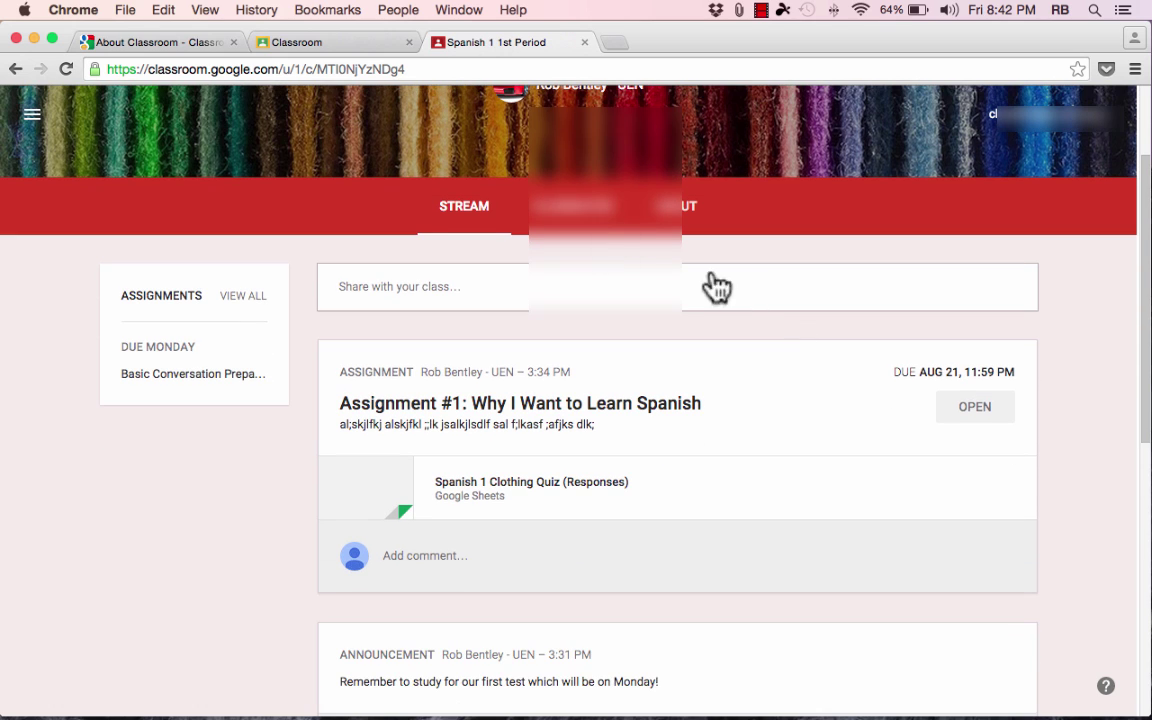
pyautogui.scroll(-4, 425, 225)
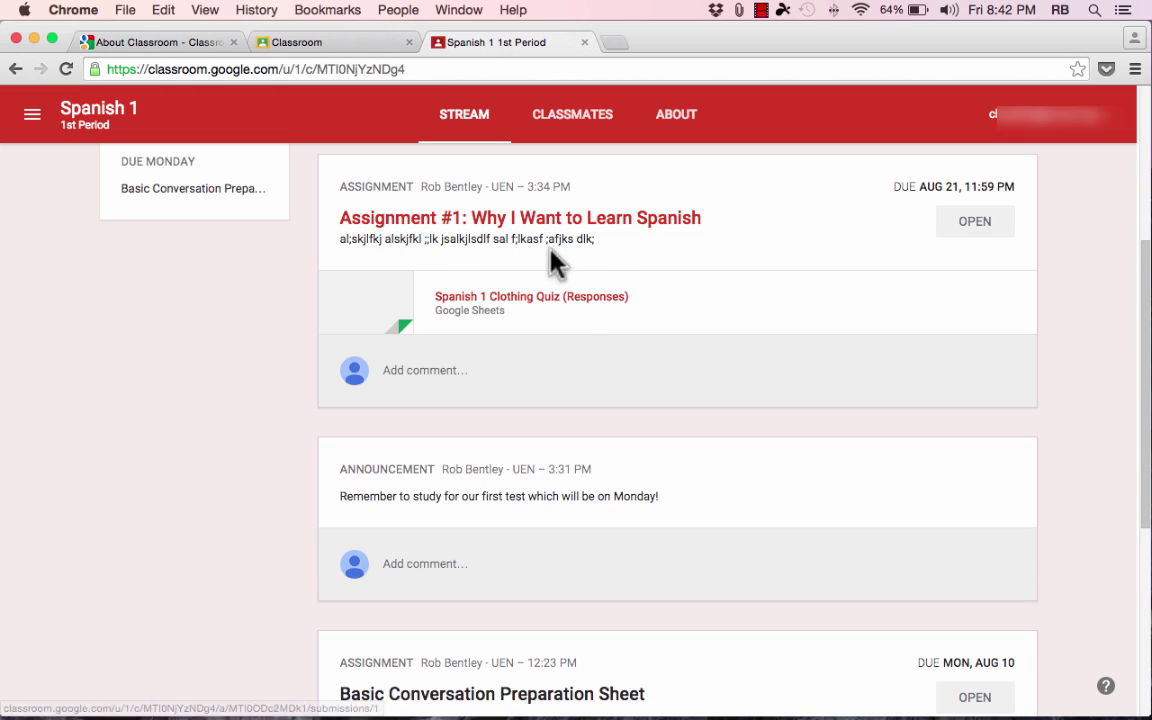
pyautogui.scroll(-1, 578, 315)
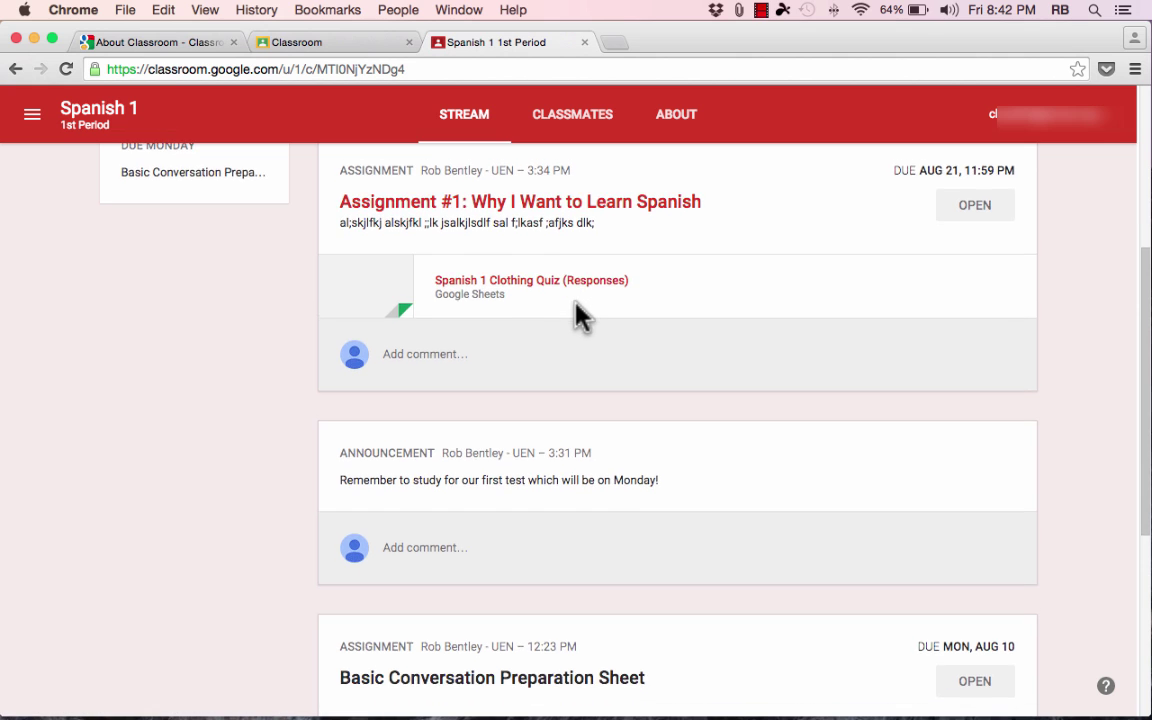
pyautogui.scroll(-3, 578, 315)
pyautogui.scroll(-4, 510, 318)
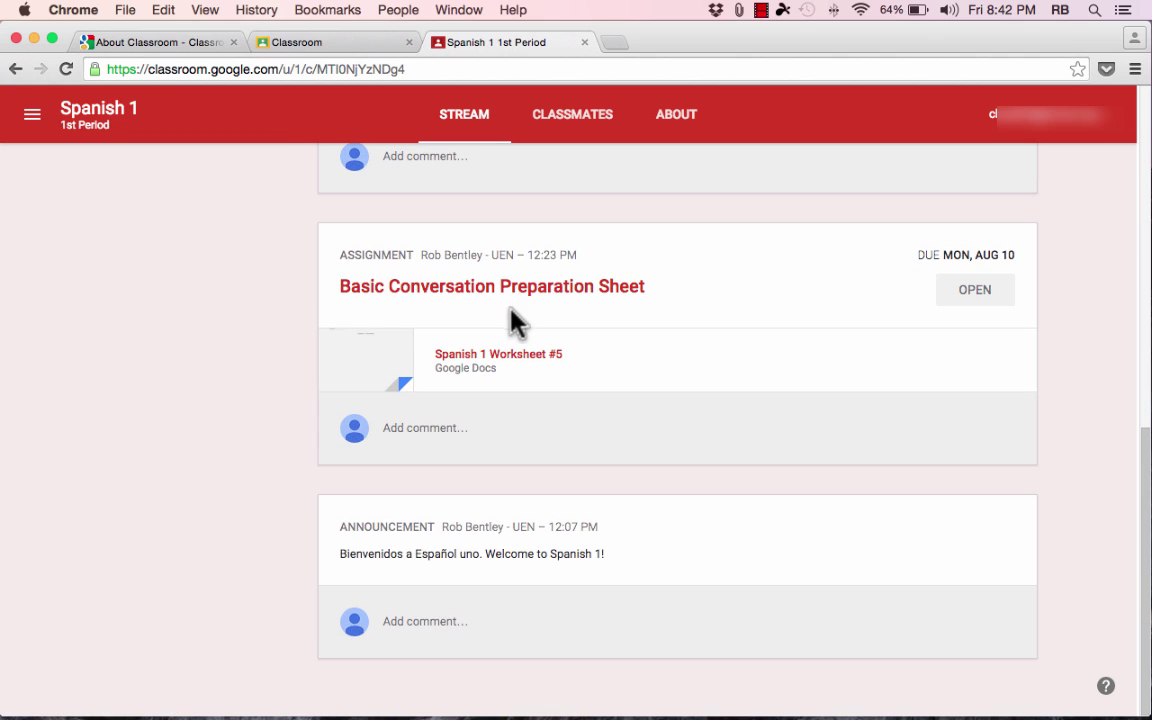
pyautogui.scroll(5, 520, 325)
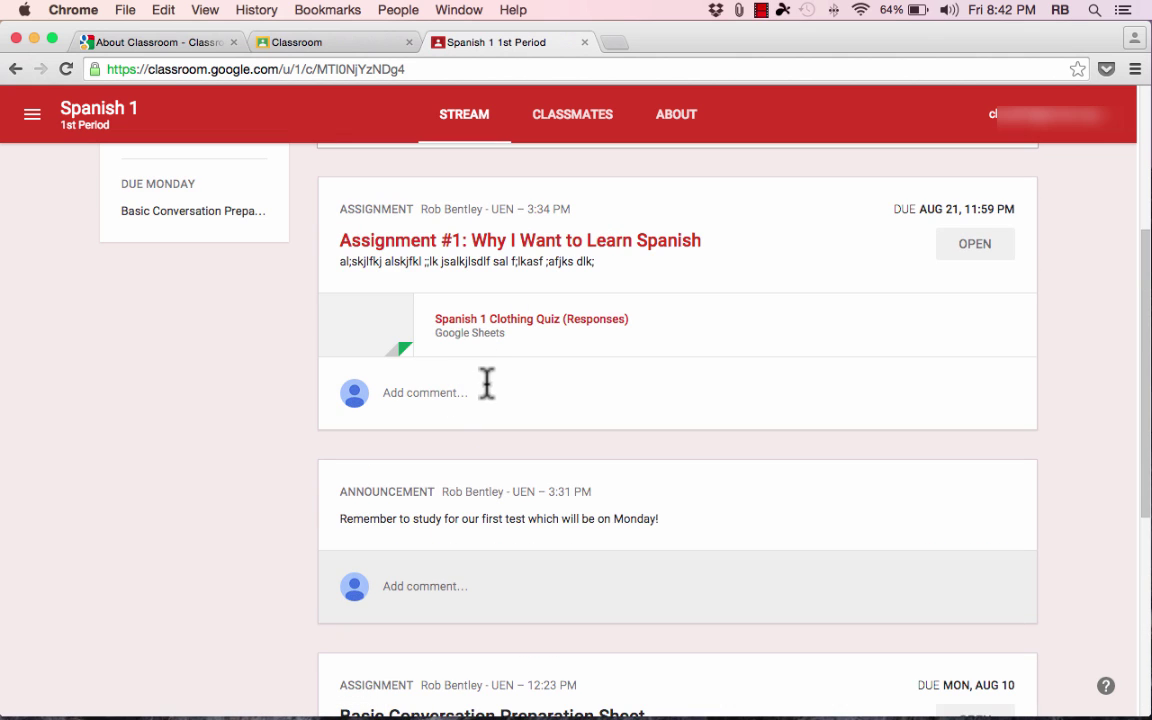
pyautogui.click(455, 398)
pyautogui.write('klsdjfkljalsjdfjlkljasdf')
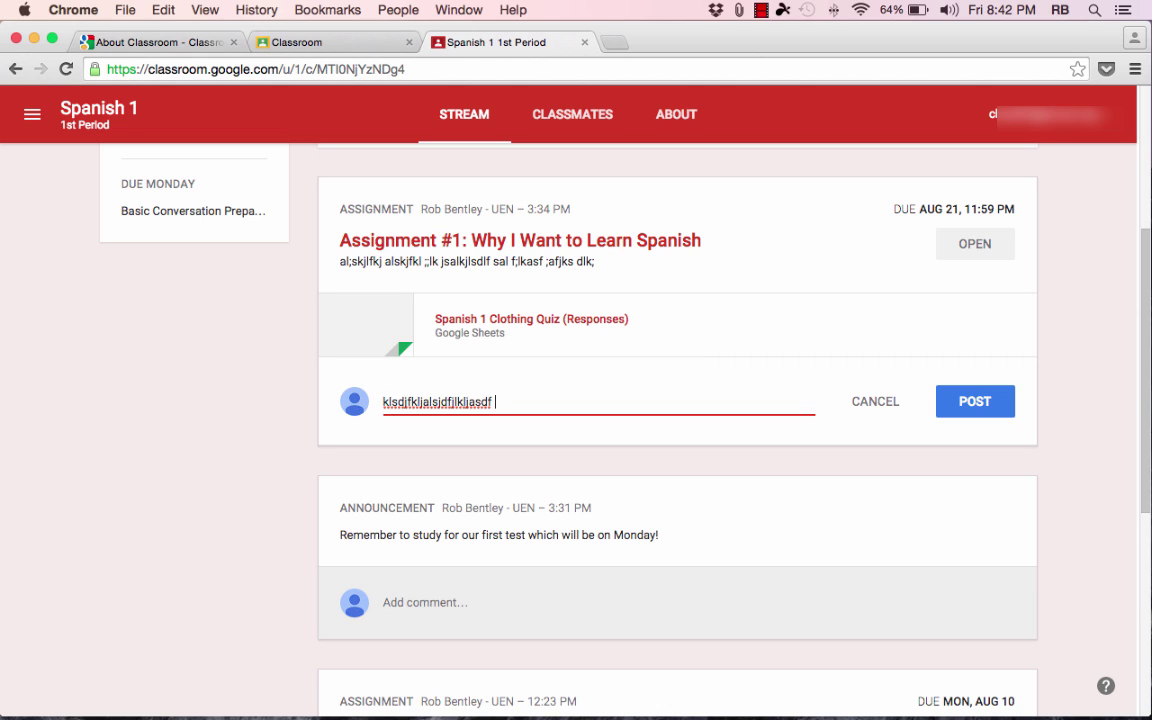
pyautogui.click(995, 408)
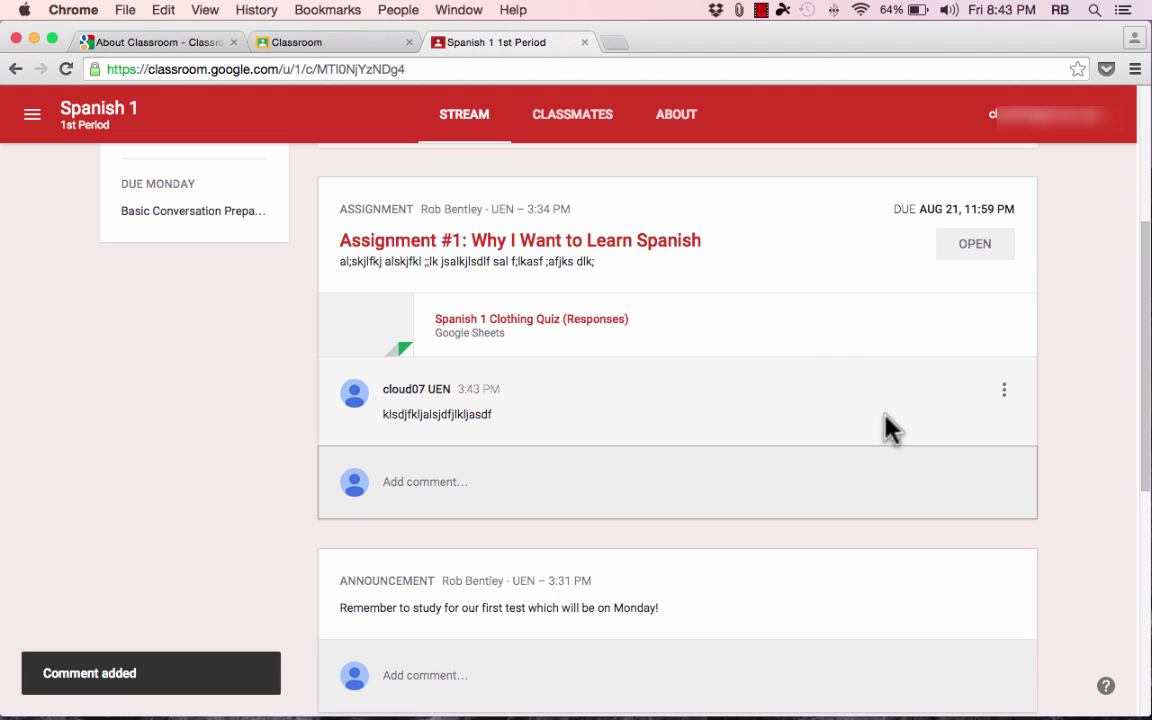
# - Look at the class sharing box and the full assignments list with its class filter, and return to the class stream
pyautogui.scroll(5, 666, 300)
pyautogui.click(475, 445)
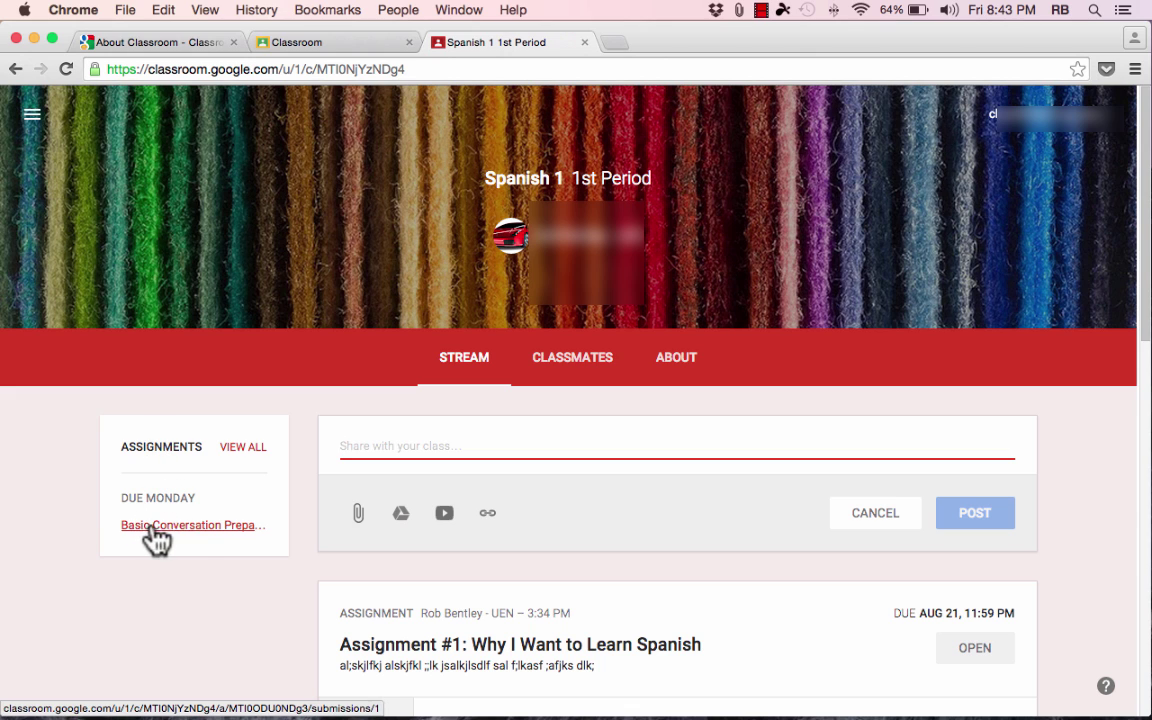
pyautogui.click(240, 448)
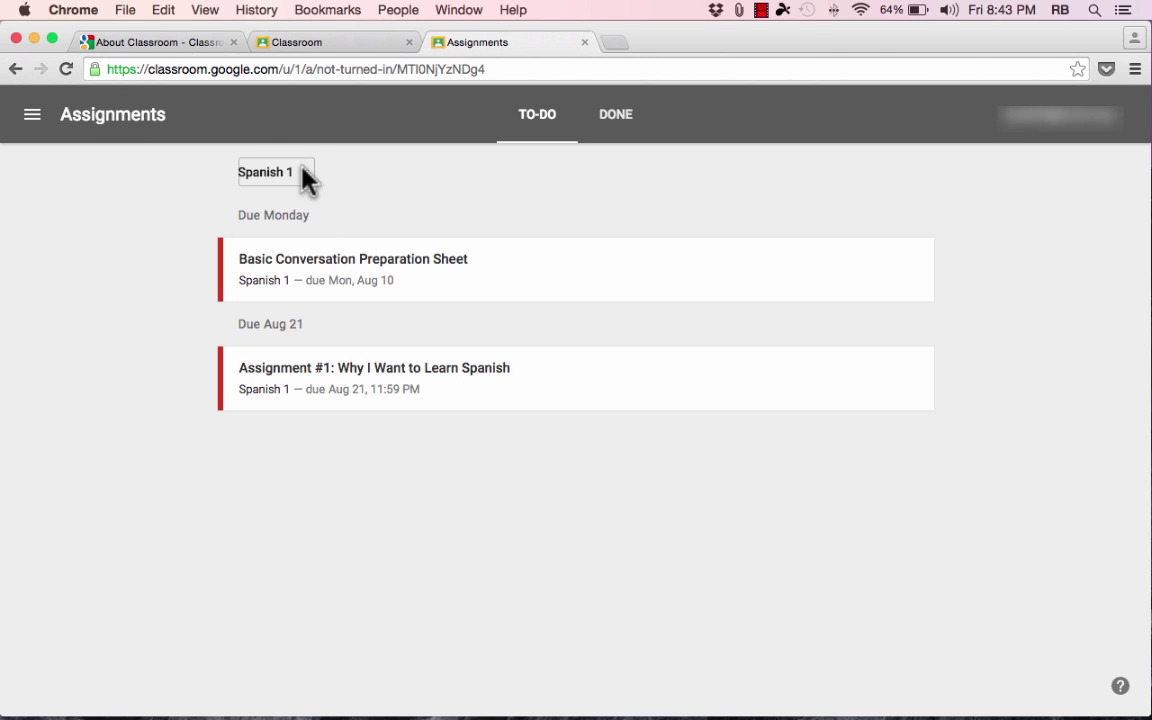
pyautogui.click(303, 172)
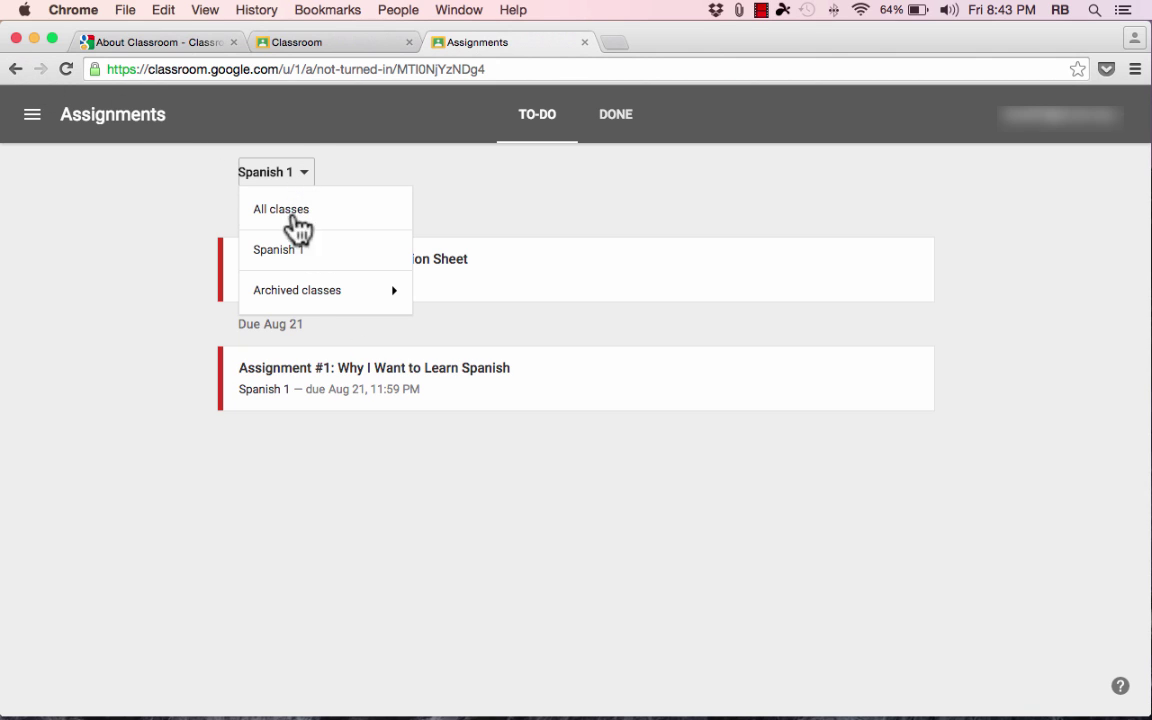
pyautogui.click(122, 190)
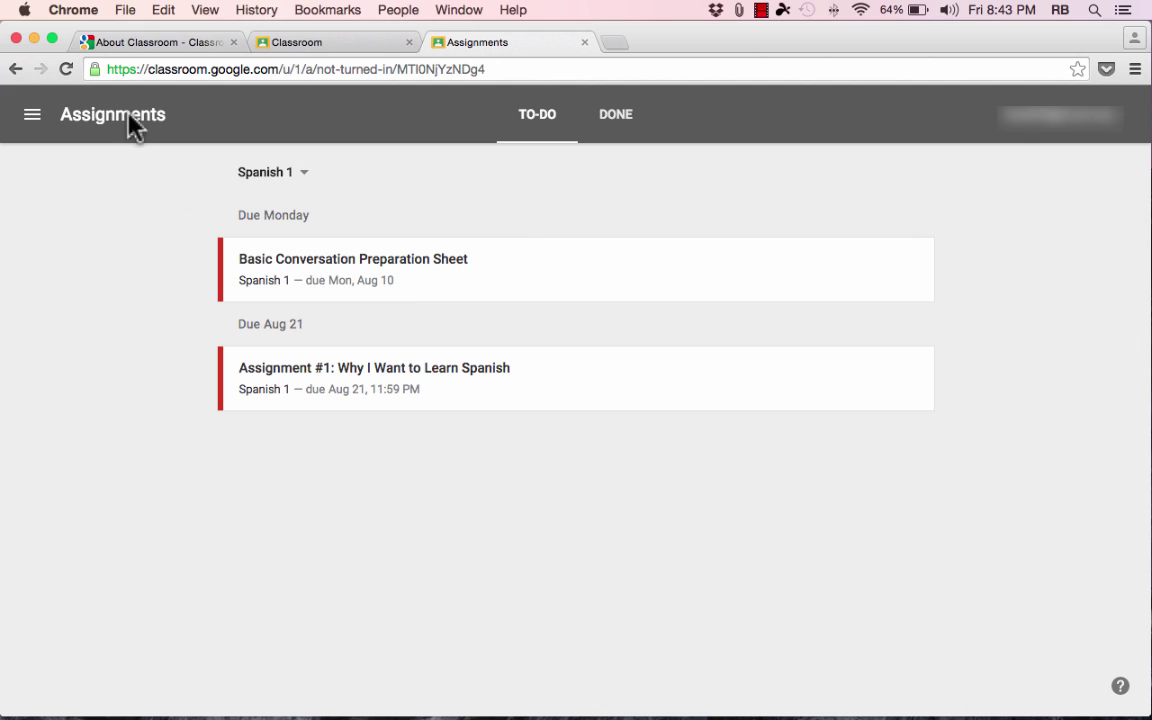
pyautogui.click(15, 69)
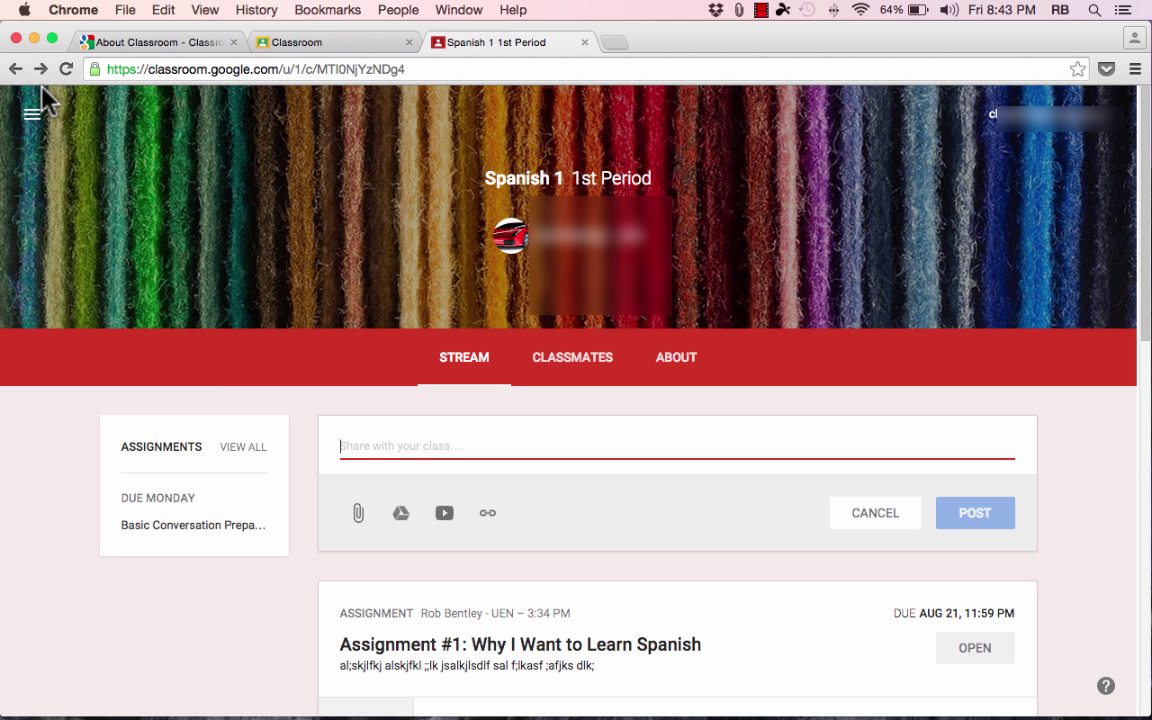
# - View the Classmates page and its options for sorting students by first or last name
pyautogui.click(586, 368)
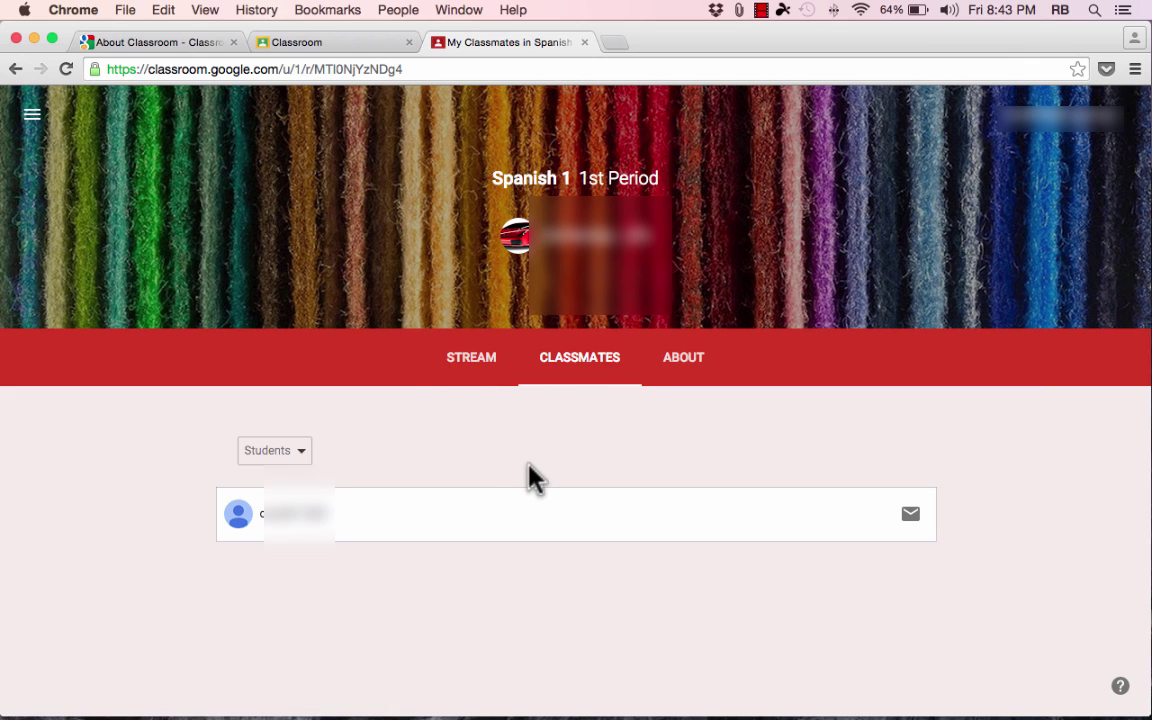
pyautogui.click(300, 455)
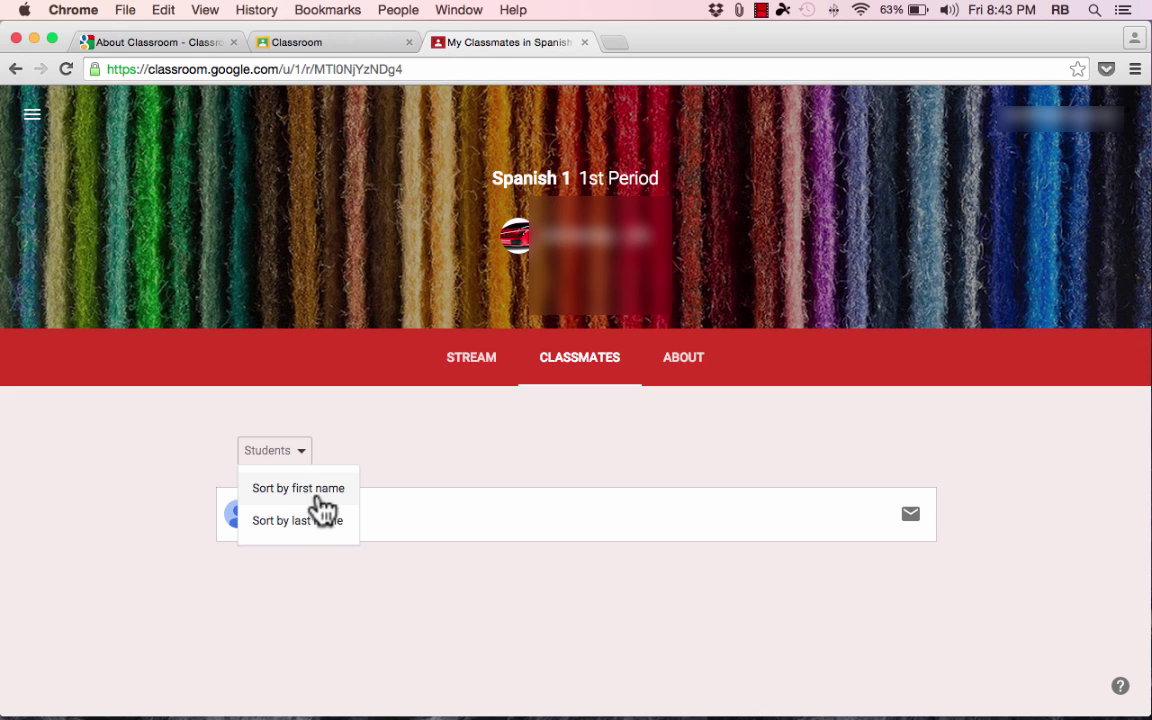
pyautogui.click(672, 455)
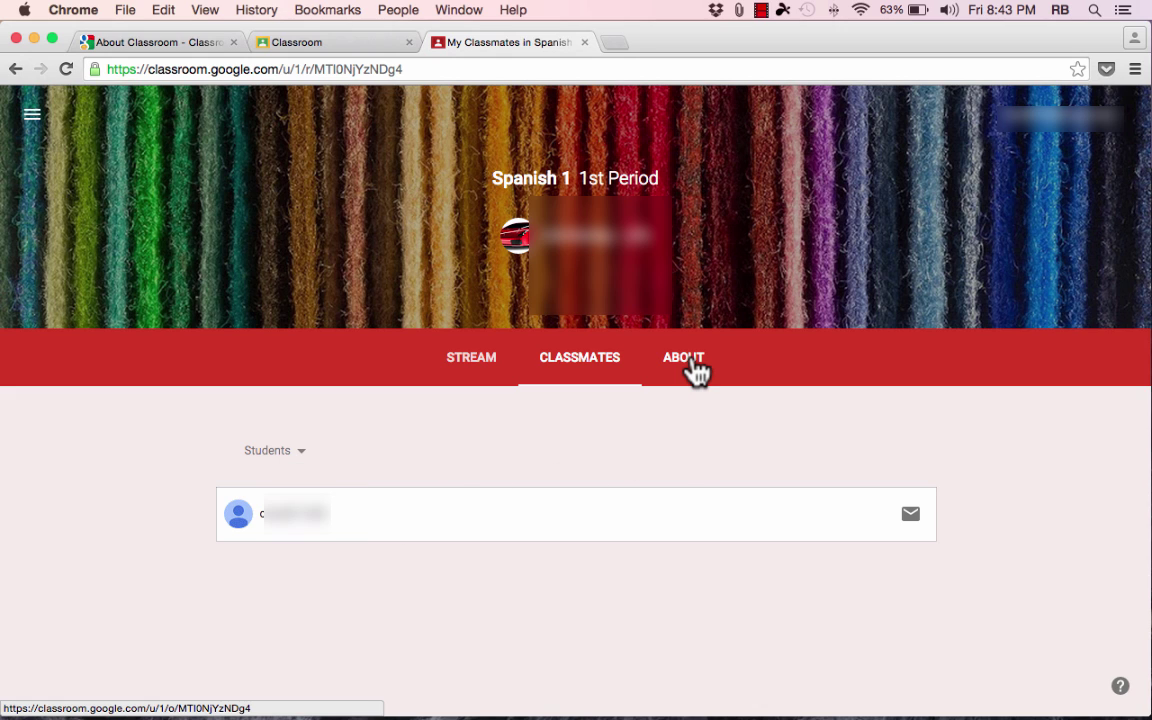
# - View the class About page and its Google Drive folder, dismissing the Drive introduction, and return to the class stream
pyautogui.click(690, 362)
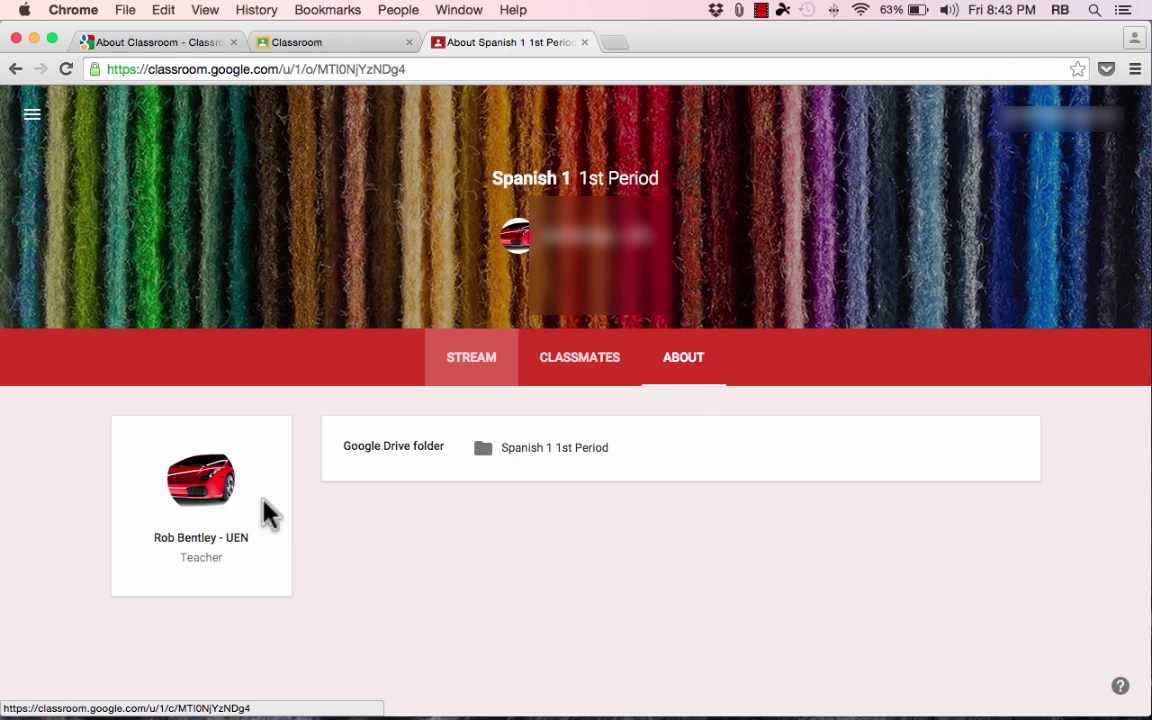
pyautogui.click(545, 452)
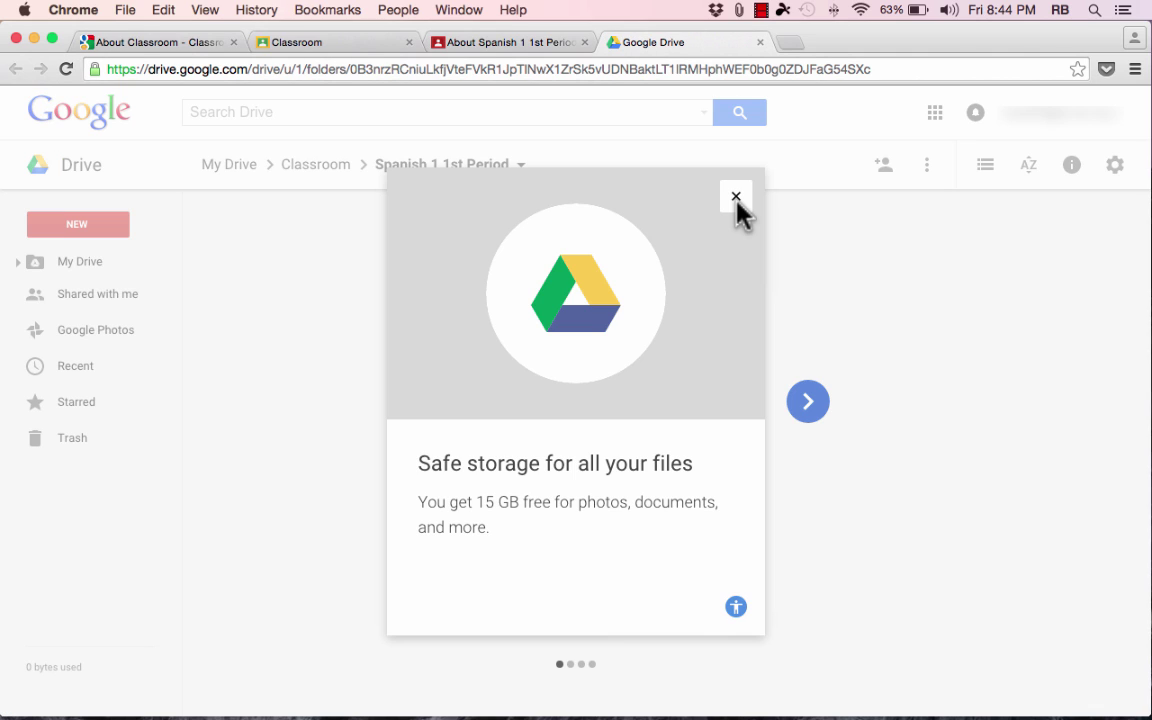
pyautogui.click(736, 198)
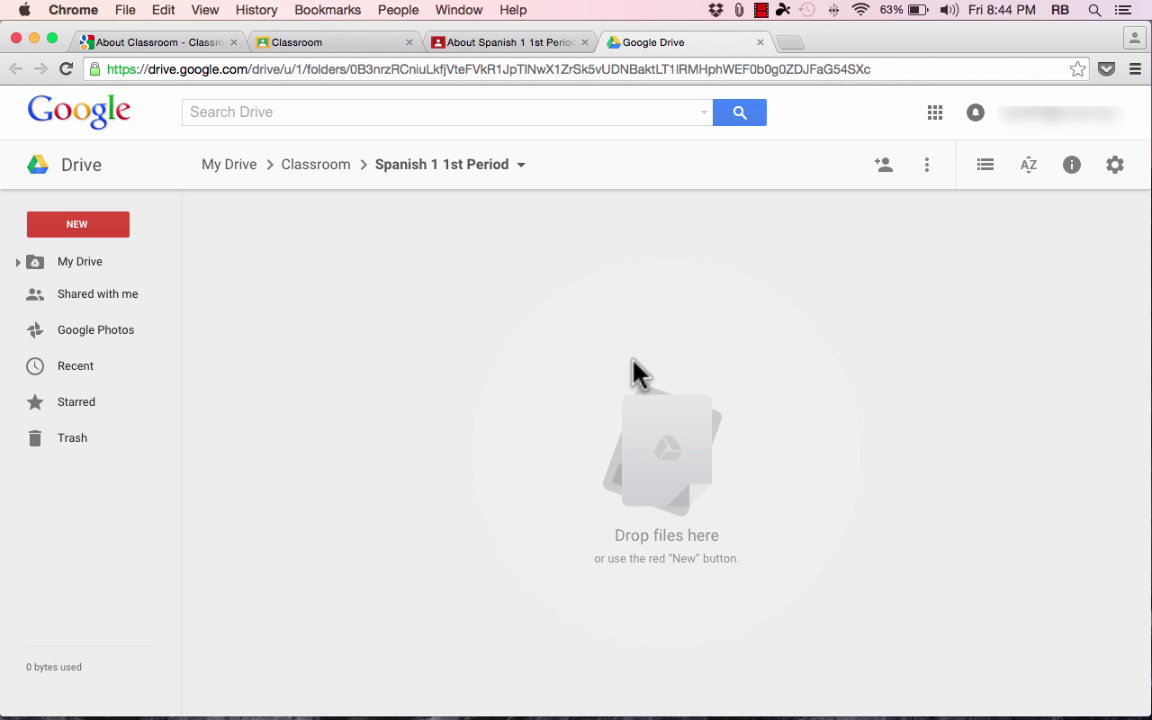
pyautogui.press('super+w')
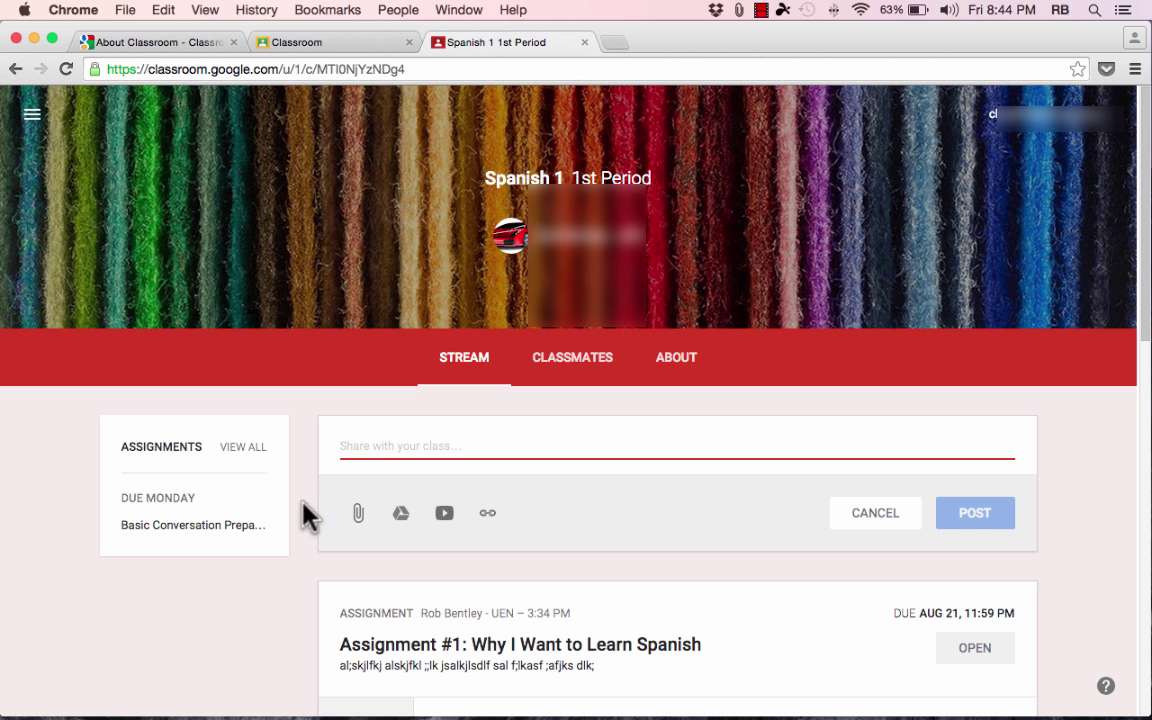
# - Open the Basic Conversation Preparation Sheet assignment and examine its options for adding work and its completion status
pyautogui.click(185, 534)
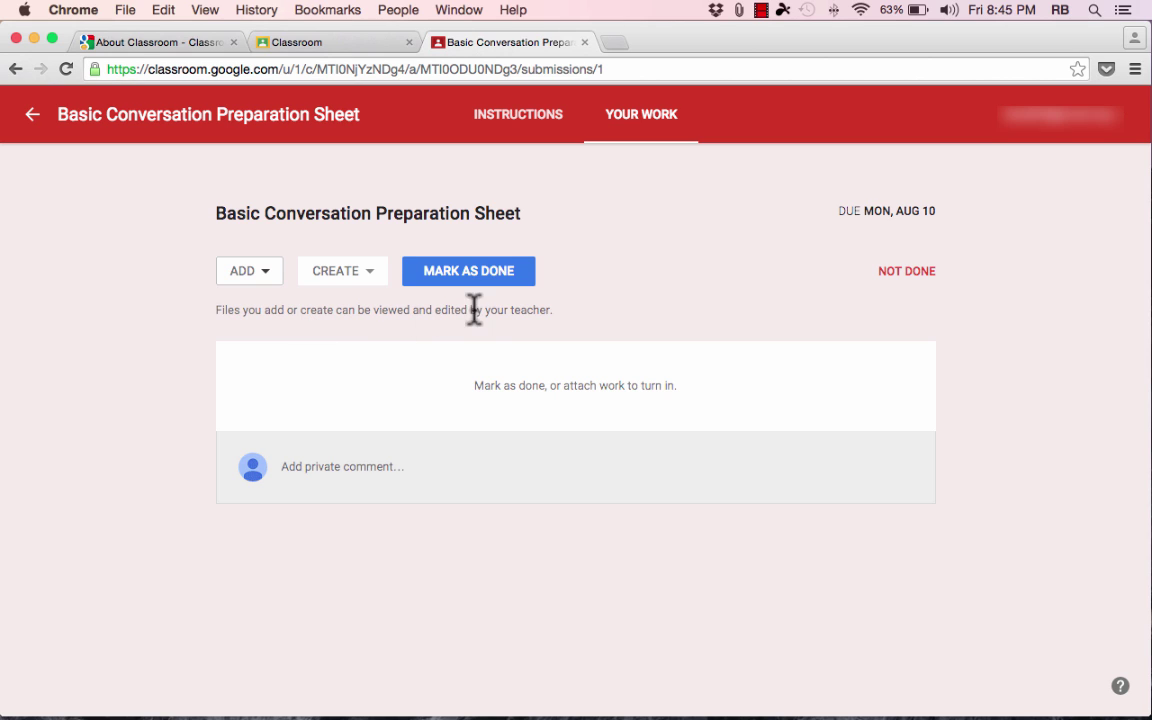
pyautogui.click(260, 280)
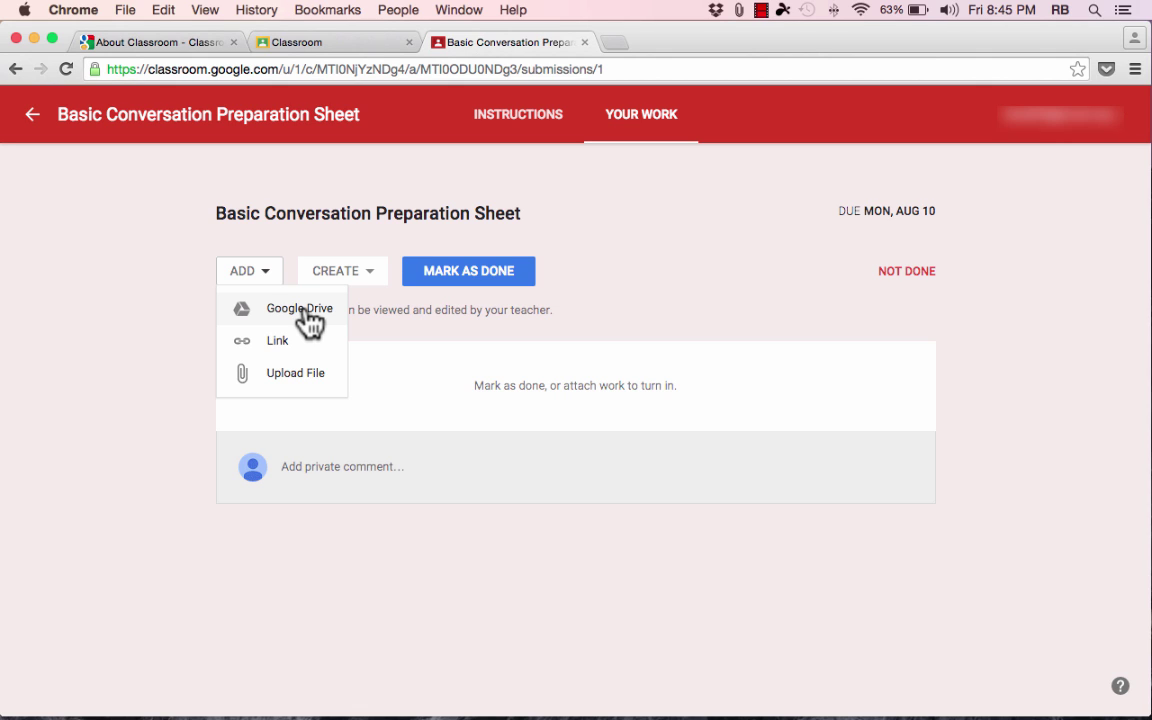
pyautogui.click(373, 316)
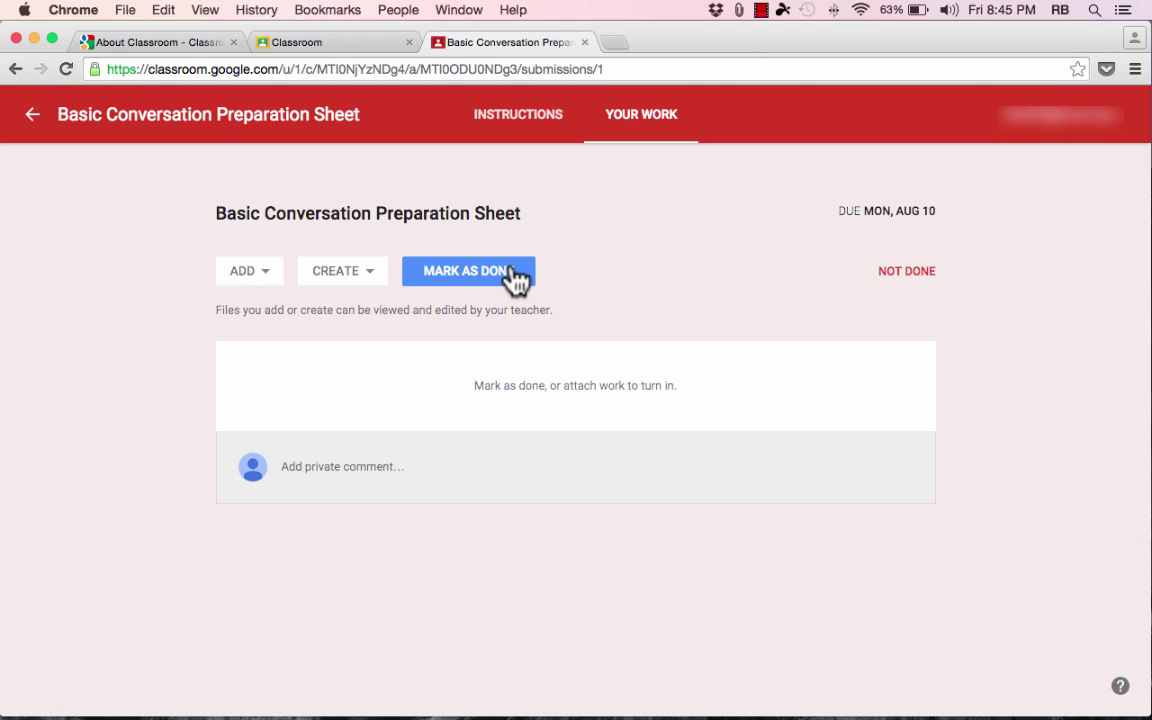
pyautogui.doubleClick(918, 271)
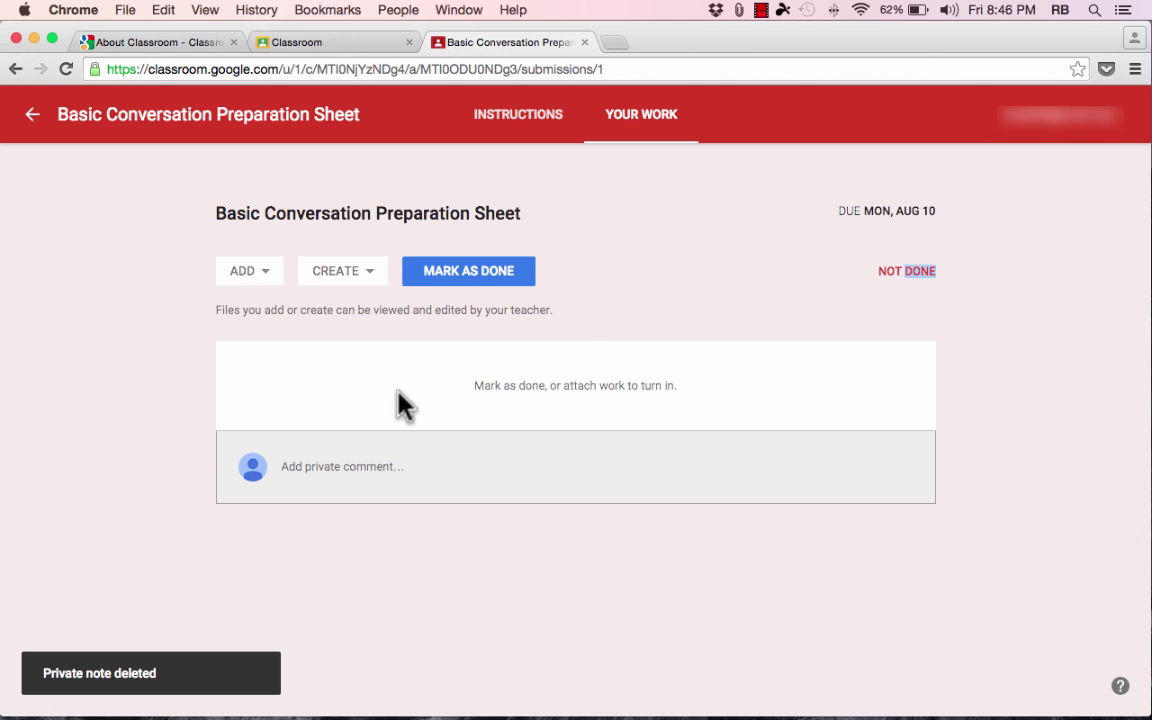
pyautogui.click(524, 385)
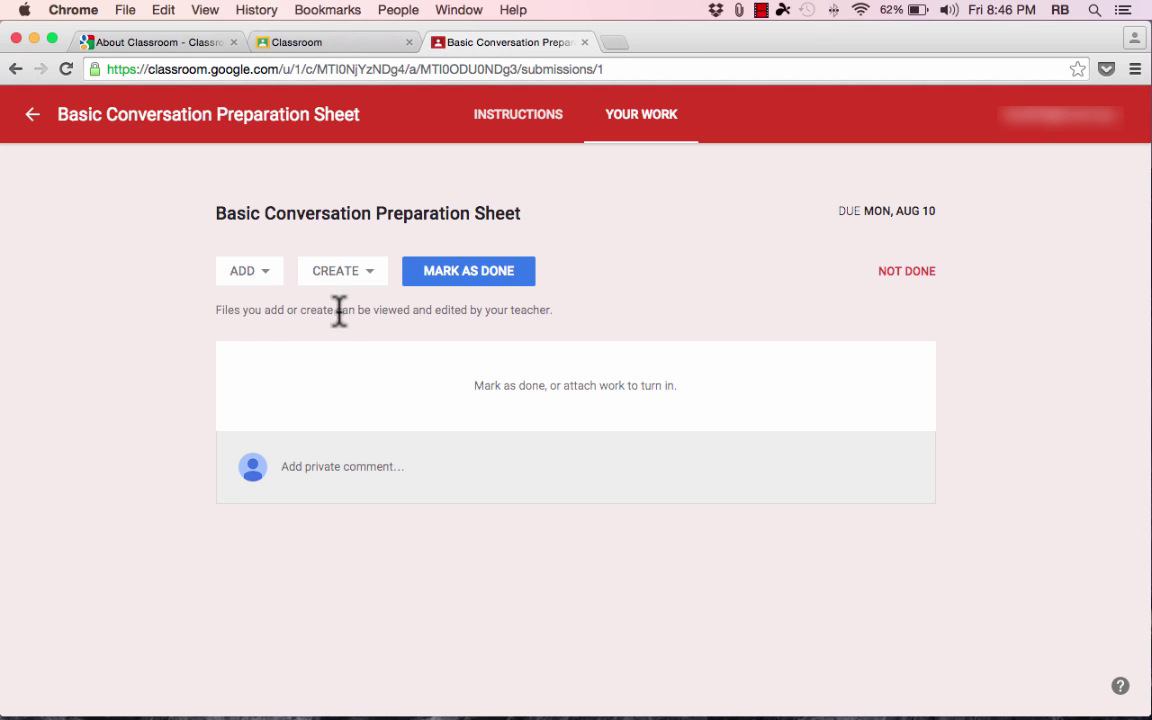
# - Create a new Google Docs document as work for the Basic Conversation Preparation Sheet assignment and turn it in
pyautogui.click(245, 276)
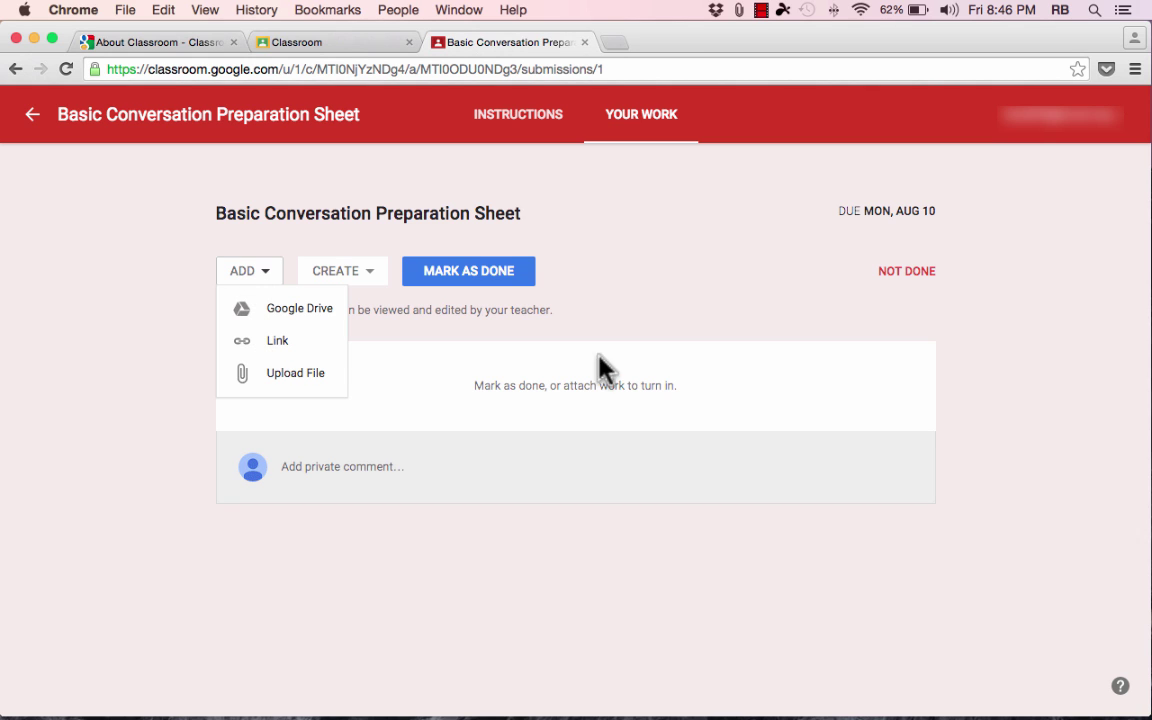
pyautogui.click(340, 276)
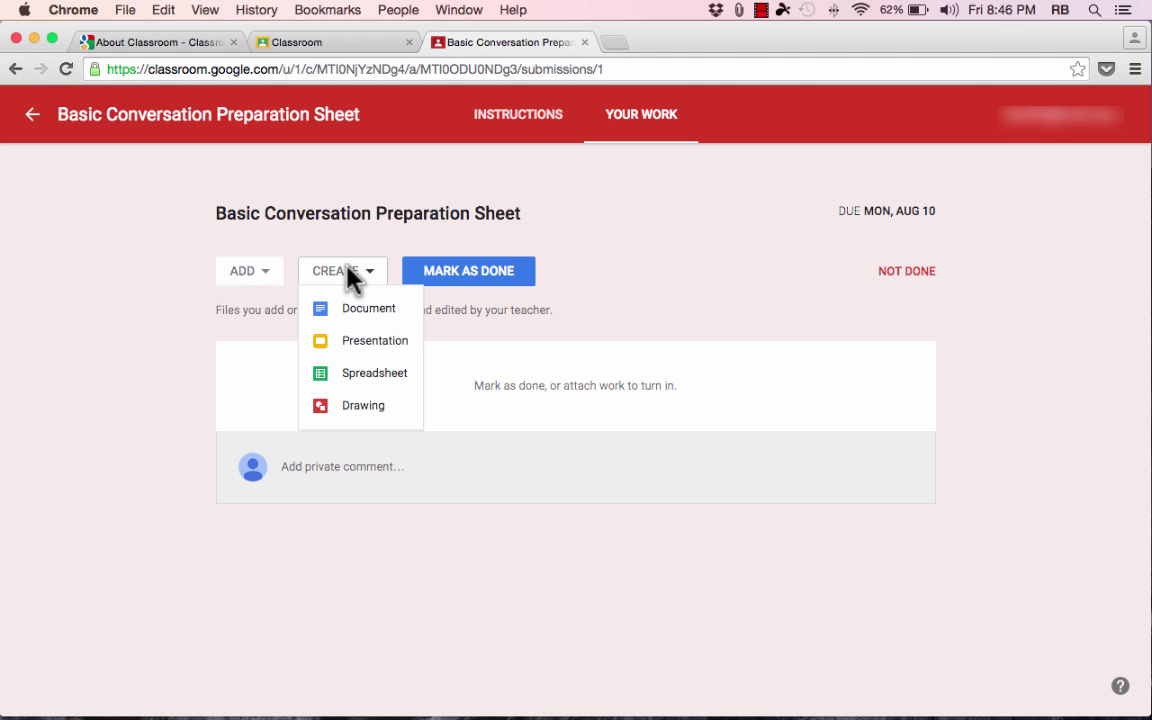
pyautogui.click(382, 316)
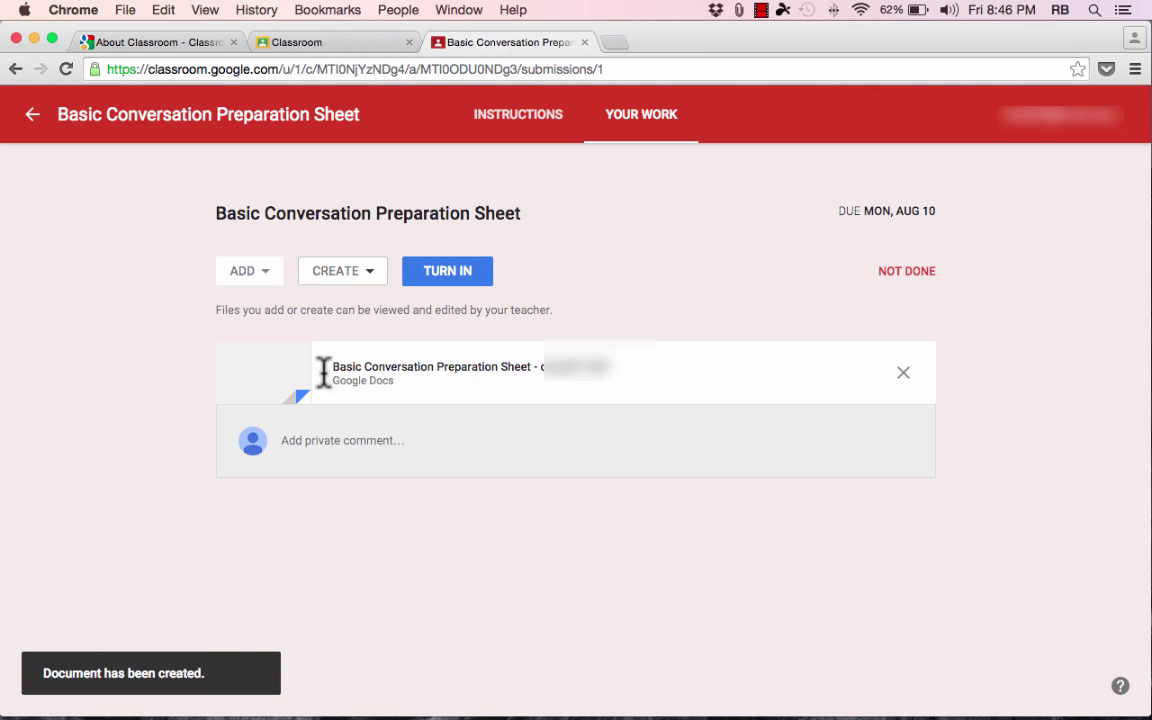
pyautogui.click(398, 368)
pyautogui.press('super+w')
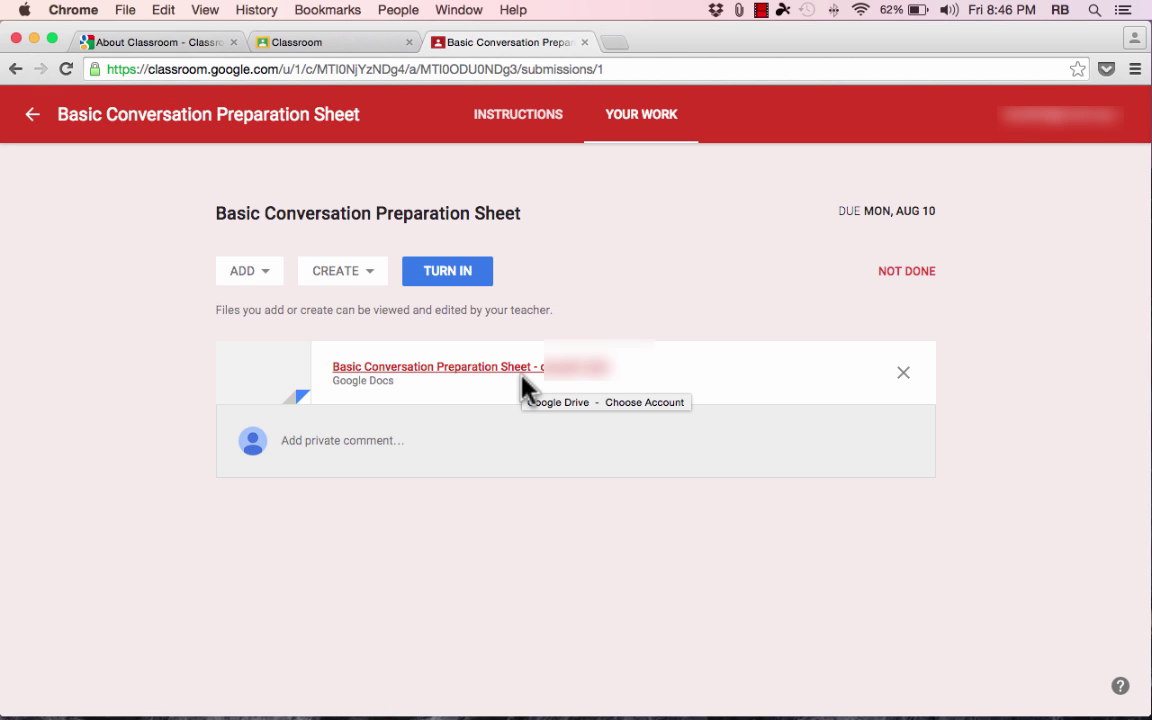
pyautogui.click(456, 283)
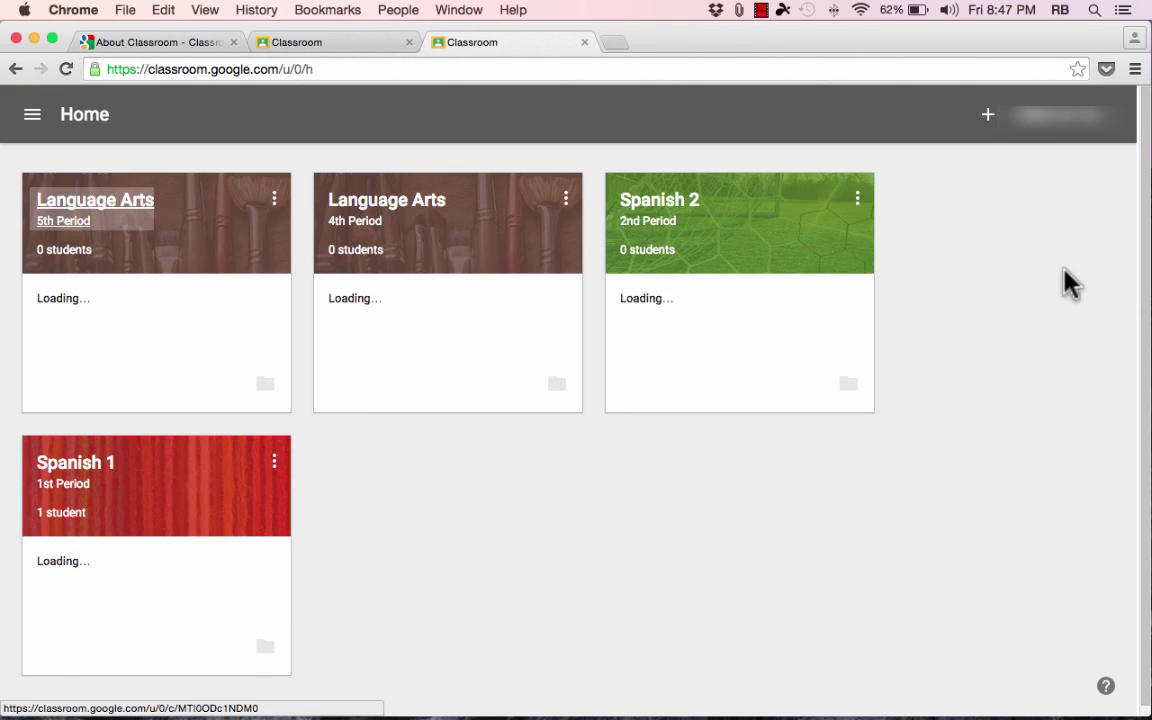
# - In the teacher account, open the Spanish 1 class and the Spanish 1 Worksheet #5 attached to Basic Conversation Preparation Sheet
pyautogui.click(92, 483)
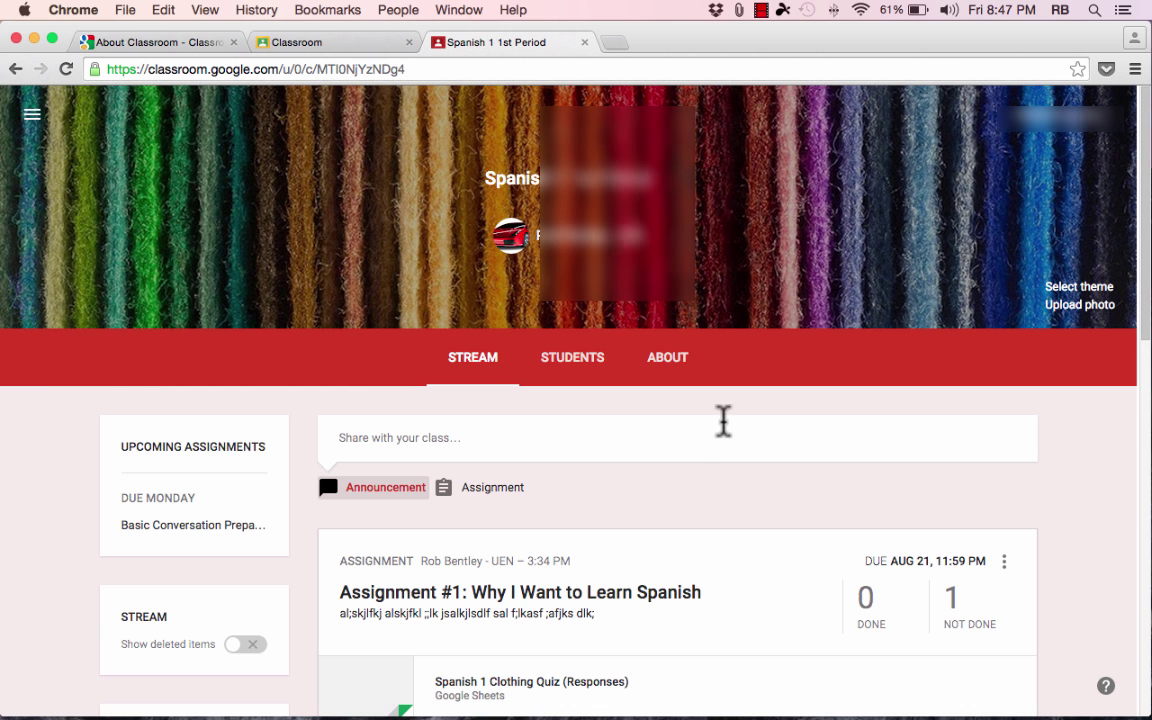
pyautogui.scroll(-10, 738, 420)
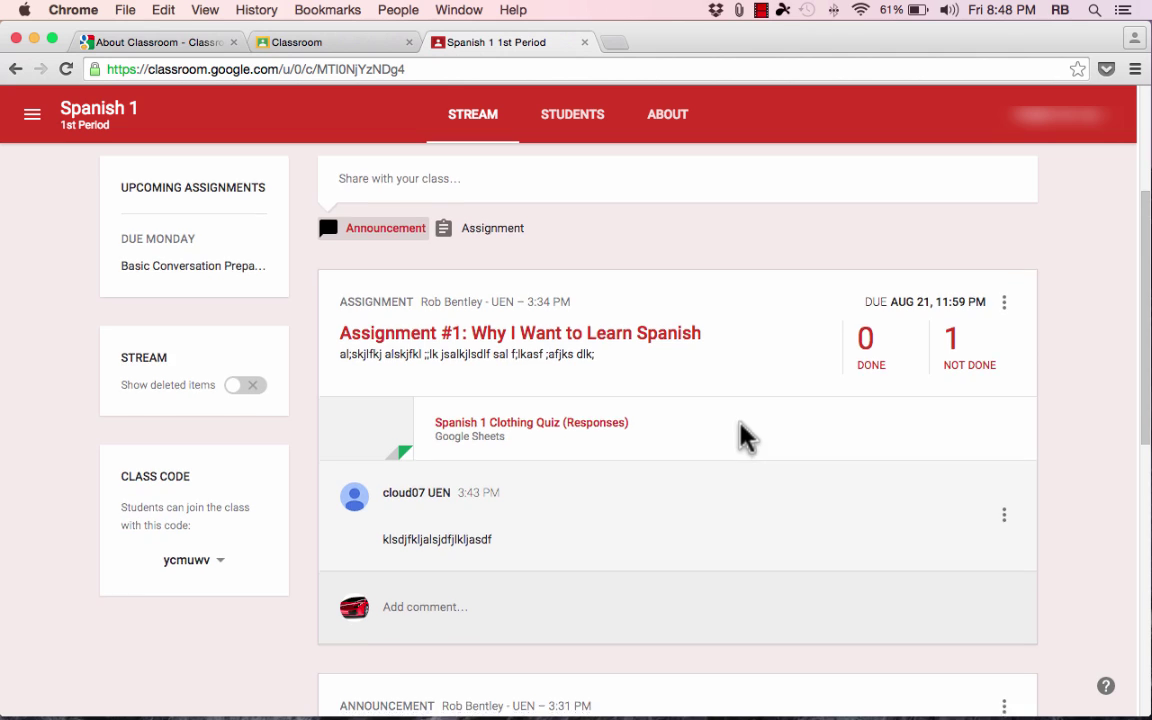
pyautogui.scroll(-1, 738, 435)
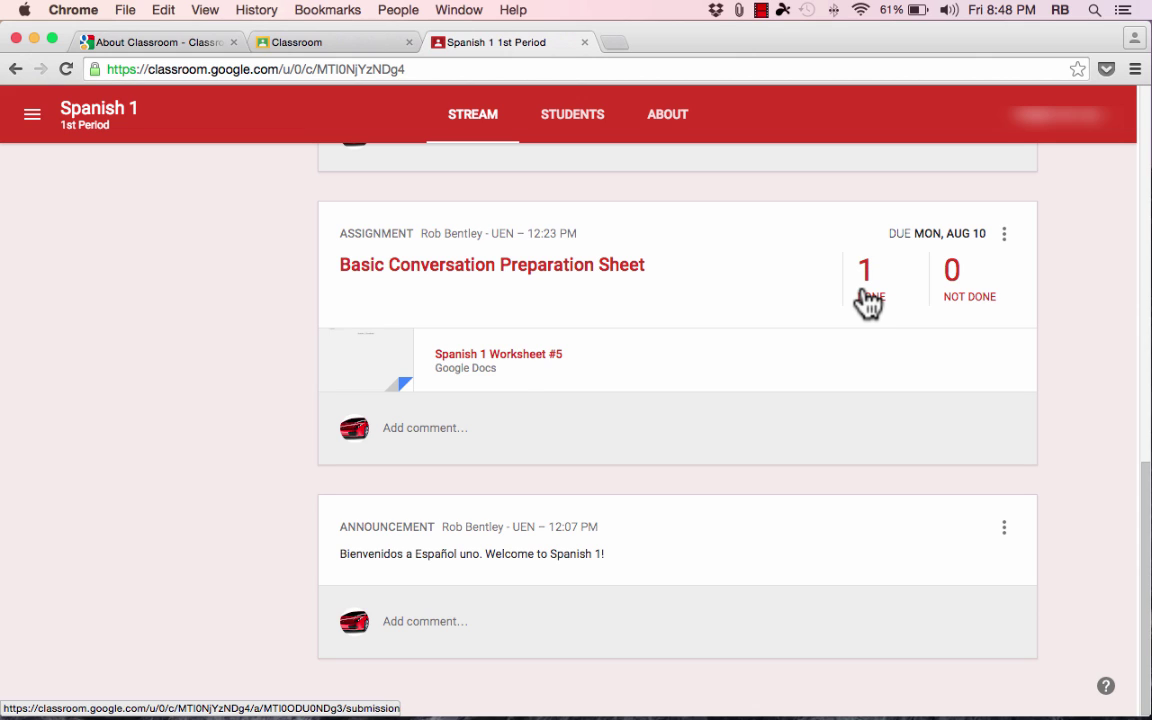
pyautogui.click(512, 357)
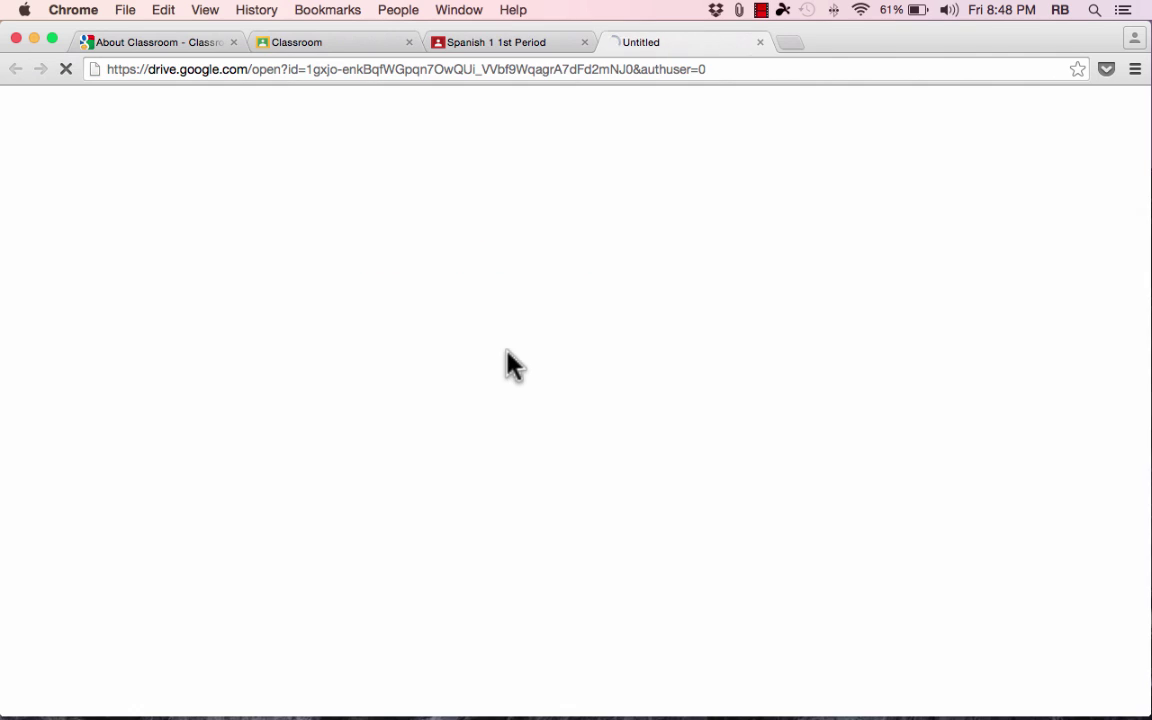